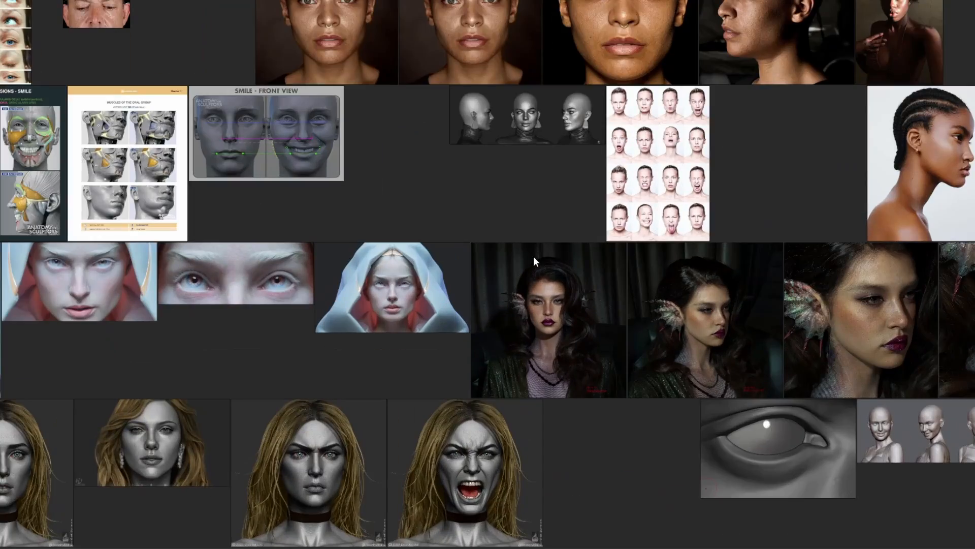
- Examine the portrait, facial sculpt and expression references in the central part of the reference board
{"action": "middle_click_drag", "start_coordinate": [546, 206], "coordinate": [544, 358]}
{"action": "middle_click_drag", "start_coordinate": [600, 26], "coordinate": [607, 260]}
{"action": "scroll", "coordinate": [604, 257], "scroll_direction": "down", "scroll_amount": 2}
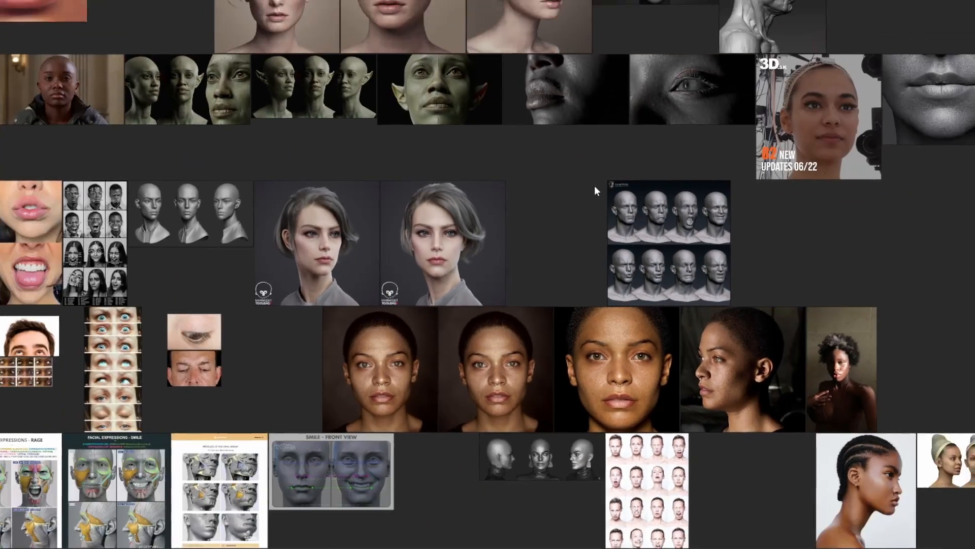
{"action": "middle_click_drag", "start_coordinate": [595, 185], "coordinate": [590, 324]}
{"action": "scroll", "coordinate": [620, 176], "scroll_direction": "down", "scroll_amount": 5}
{"action": "middle_click_drag", "start_coordinate": [600, 136], "coordinate": [610, 315]}
{"action": "middle_click_drag", "start_coordinate": [569, 225], "coordinate": [586, 346]}
{"action": "scroll", "coordinate": [535, 190], "scroll_direction": "up", "scroll_amount": 8}
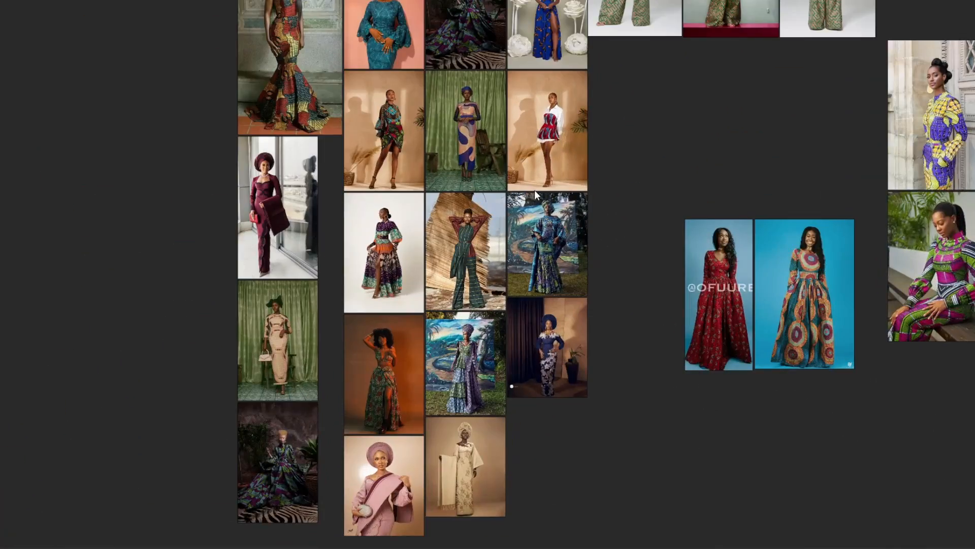
- Examine the patterned dresses, wide-leg trousers and other outfit photos in the fashion reference group
{"action": "middle_click_drag", "start_coordinate": [534, 189], "coordinate": [577, 357]}
{"action": "scroll", "coordinate": [578, 304], "scroll_direction": "down", "scroll_amount": 1}
{"action": "middle_click_drag", "start_coordinate": [579, 284], "coordinate": [612, 399]}
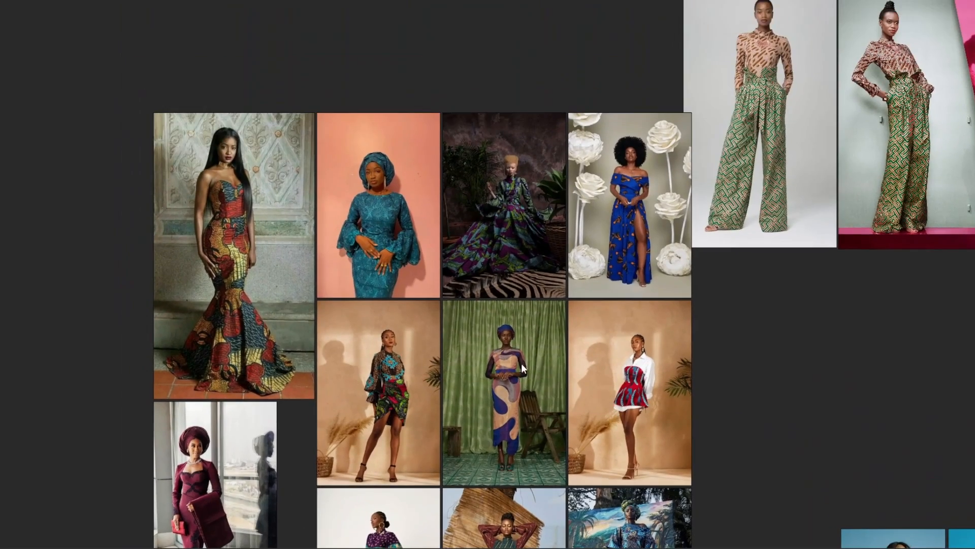
{"action": "middle_click_drag", "start_coordinate": [338, 333], "coordinate": [522, 355]}
{"action": "middle_click_drag", "start_coordinate": [699, 279], "coordinate": [527, 282]}
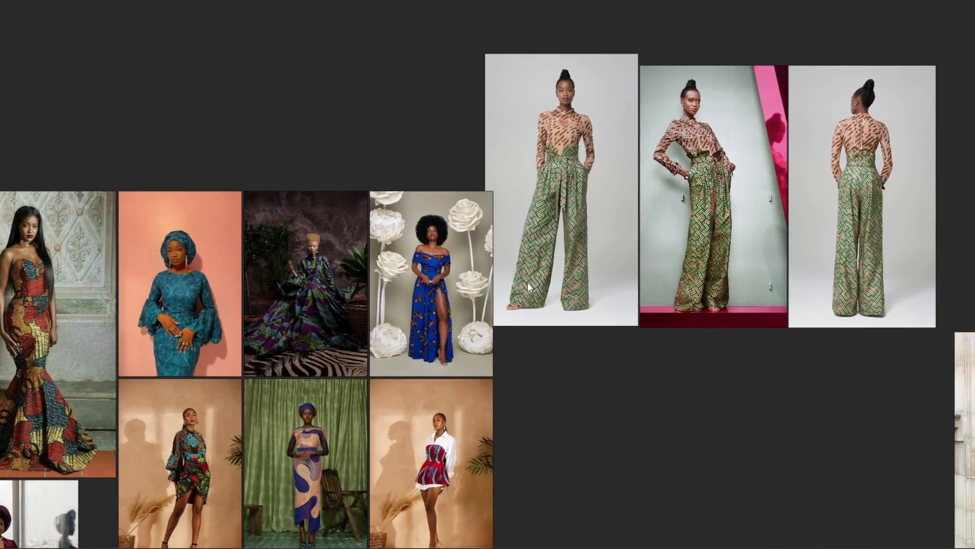
{"action": "middle_click_drag", "start_coordinate": [590, 405], "coordinate": [507, 231]}
{"action": "middle_click_drag", "start_coordinate": [565, 415], "coordinate": [513, 242]}
{"action": "middle_click_drag", "start_coordinate": [467, 377], "coordinate": [544, 245]}
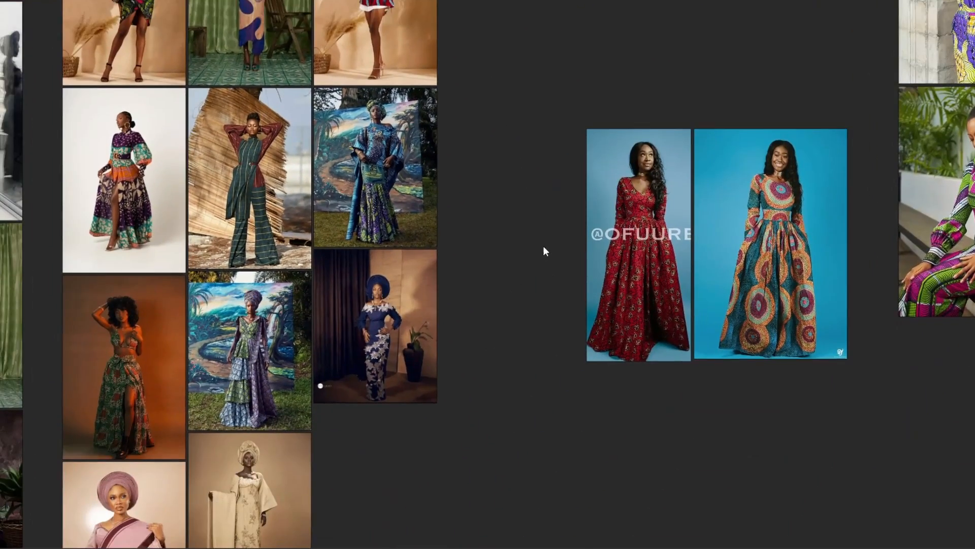
{"action": "middle_click_drag", "start_coordinate": [386, 331], "coordinate": [485, 223]}
{"action": "middle_click_drag", "start_coordinate": [338, 272], "coordinate": [426, 240]}
{"action": "middle_click_drag", "start_coordinate": [341, 320], "coordinate": [469, 276]}
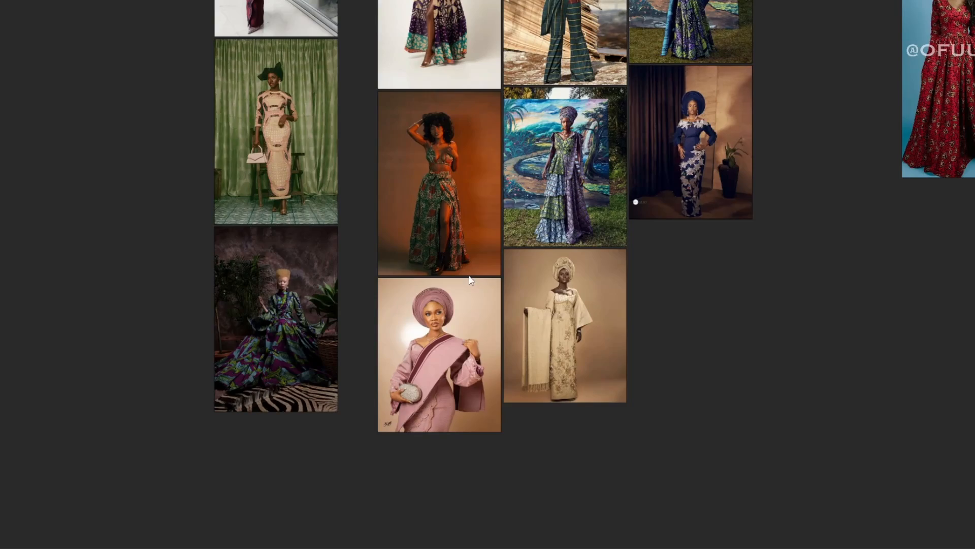
- Examine the profile, neck and head-pose photos in the head reference group
{"action": "scroll", "coordinate": [470, 277], "scroll_direction": "down", "scroll_amount": 8}
{"action": "middle_click_drag", "start_coordinate": [298, 392], "coordinate": [527, 218]}
{"action": "middle_click_drag", "start_coordinate": [345, 301], "coordinate": [450, 169]}
{"action": "scroll", "coordinate": [395, 175], "scroll_direction": "up", "scroll_amount": 7}
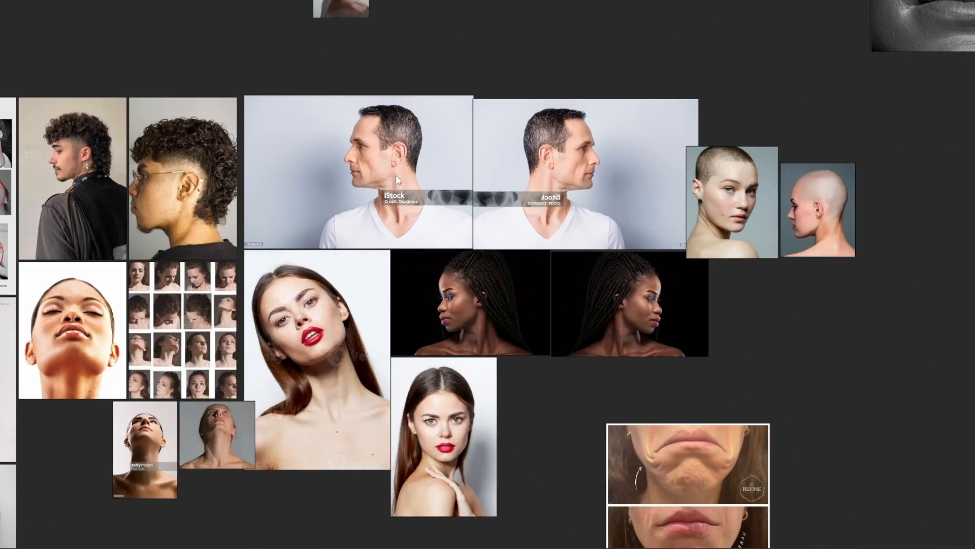
- Examine the facial expression sheets, both the photographed heads and the grey sculpted ones
{"action": "scroll", "coordinate": [395, 175], "scroll_direction": "down", "scroll_amount": 10}
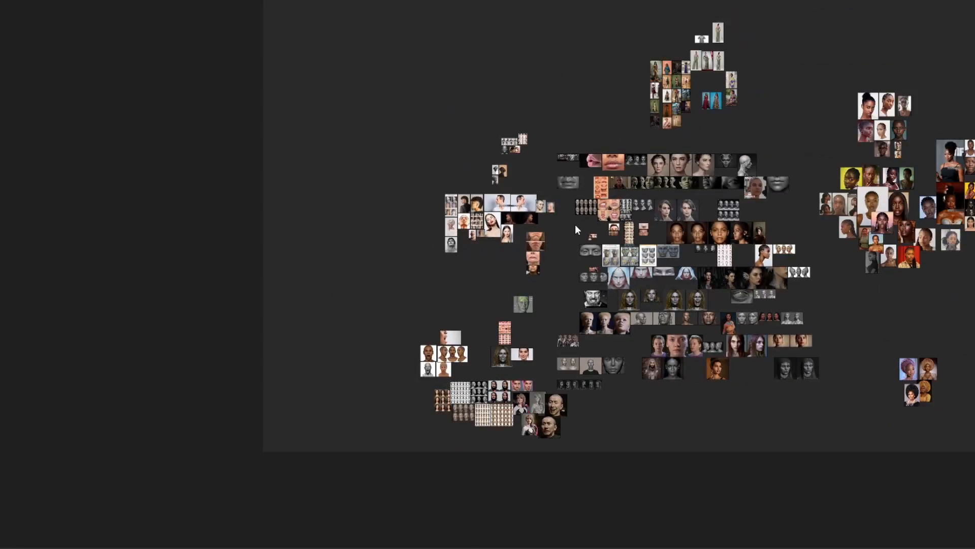
{"action": "middle_click_drag", "start_coordinate": [558, 307], "coordinate": [497, 227]}
{"action": "scroll", "coordinate": [497, 227], "scroll_direction": "up", "scroll_amount": 7}
{"action": "middle_click_drag", "start_coordinate": [633, 293], "coordinate": [522, 197]}
{"action": "middle_click_drag", "start_coordinate": [594, 382], "coordinate": [630, 236]}
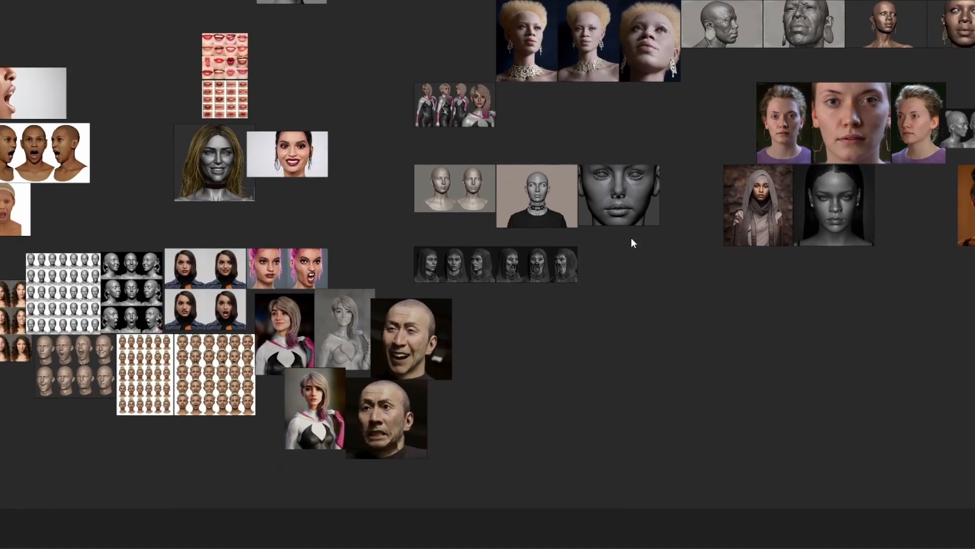
{"action": "scroll", "coordinate": [436, 340], "scroll_direction": "up", "scroll_amount": 3}
{"action": "middle_click_drag", "start_coordinate": [337, 306], "coordinate": [812, 276]}
{"action": "scroll", "coordinate": [441, 325], "scroll_direction": "up", "scroll_amount": 5}
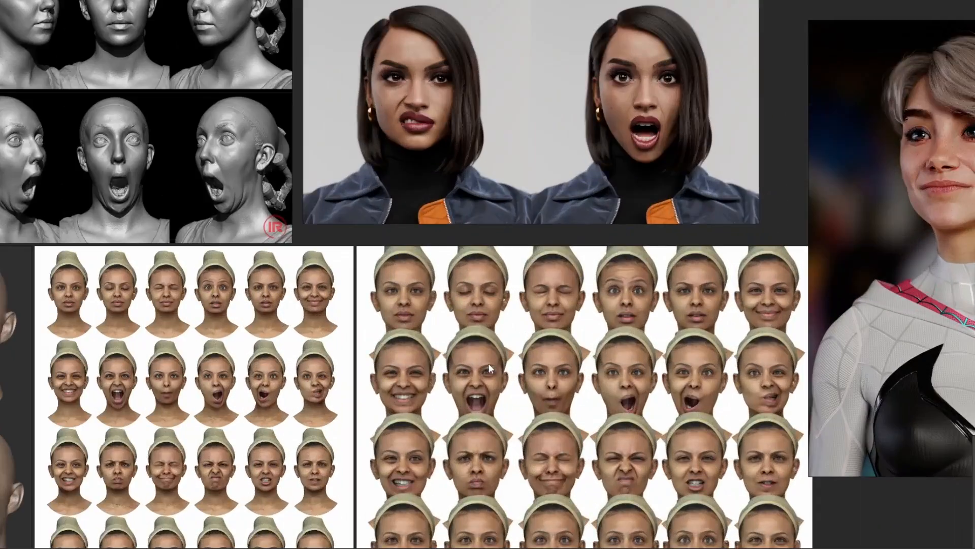
{"action": "middle_click_drag", "start_coordinate": [488, 363], "coordinate": [509, 157]}
{"action": "scroll", "coordinate": [548, 194], "scroll_direction": "down", "scroll_amount": 5}
{"action": "scroll", "coordinate": [275, 90], "scroll_direction": "up", "scroll_amount": 4}
{"action": "middle_click_drag", "start_coordinate": [276, 90], "coordinate": [371, 211]}
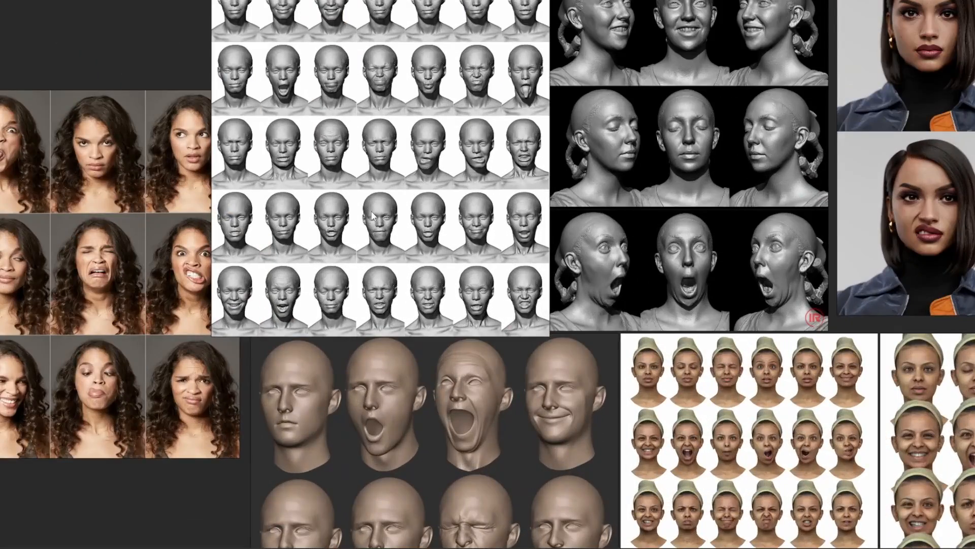
- Examine the frowning and screaming versions of the blonde character sculpt in the central reference group
{"action": "scroll", "coordinate": [372, 211], "scroll_direction": "down", "scroll_amount": 10}
{"action": "middle_click_drag", "start_coordinate": [538, 167], "coordinate": [272, 339]}
{"action": "middle_click_drag", "start_coordinate": [552, 191], "coordinate": [455, 273]}
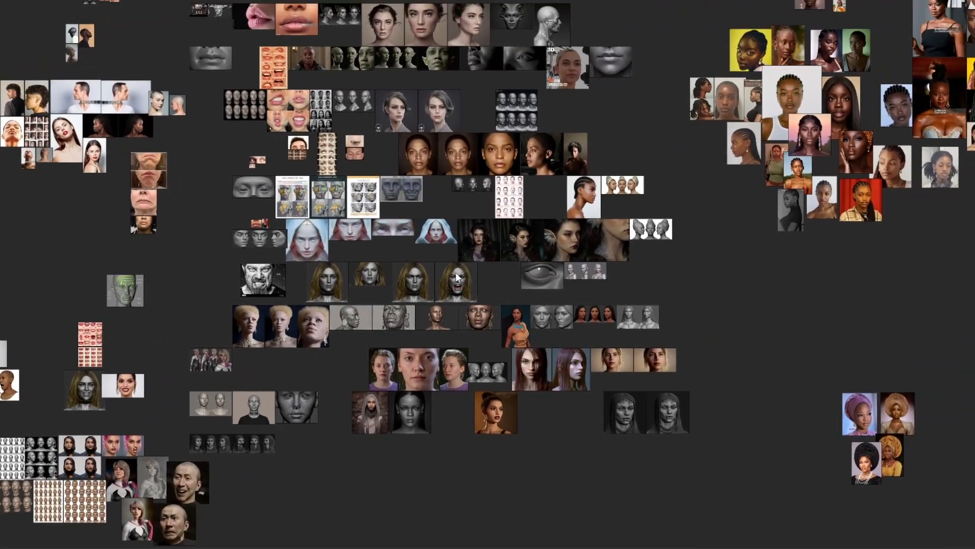
{"action": "scroll", "coordinate": [330, 447], "scroll_direction": "up", "scroll_amount": 3}
{"action": "middle_click_drag", "start_coordinate": [581, 93], "coordinate": [538, 295]}
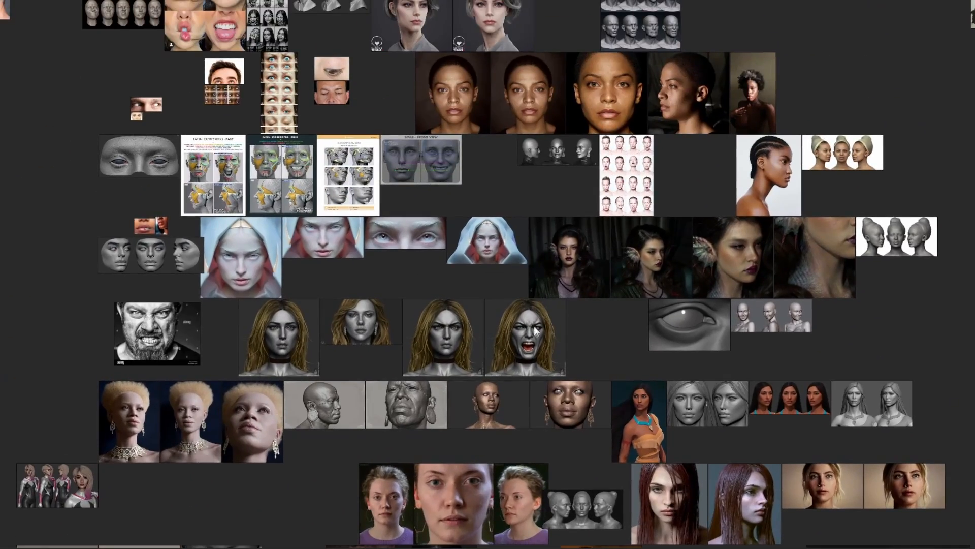
{"action": "scroll", "coordinate": [536, 330], "scroll_direction": "up", "scroll_amount": 7}
{"action": "middle_click_drag", "start_coordinate": [476, 346], "coordinate": [598, 284]}
{"action": "scroll", "coordinate": [598, 285], "scroll_direction": "down", "scroll_amount": 2}
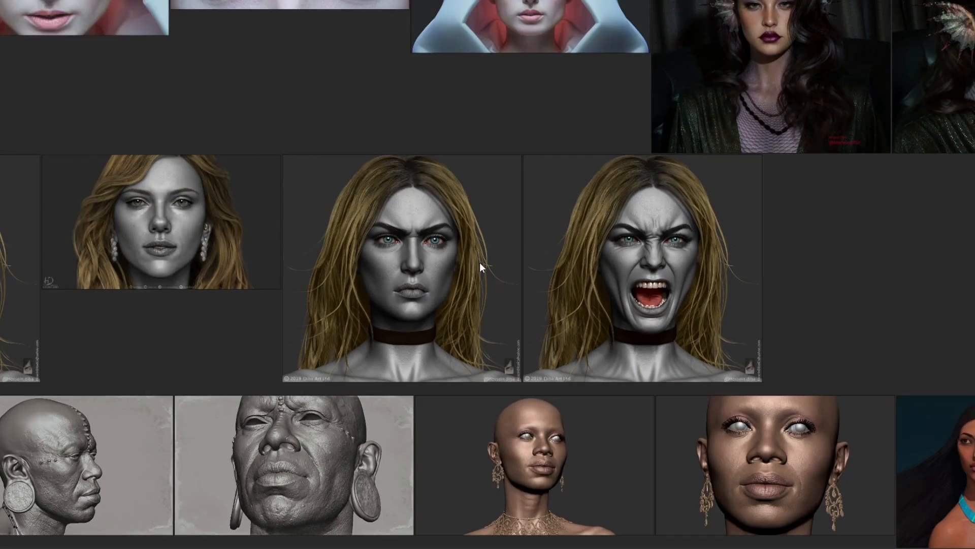
- Study the facial muscle anatomy charts for rage, smile and the oral group
{"action": "scroll", "coordinate": [479, 262], "scroll_direction": "down", "scroll_amount": 10}
{"action": "scroll", "coordinate": [358, 264], "scroll_direction": "up", "scroll_amount": 7}
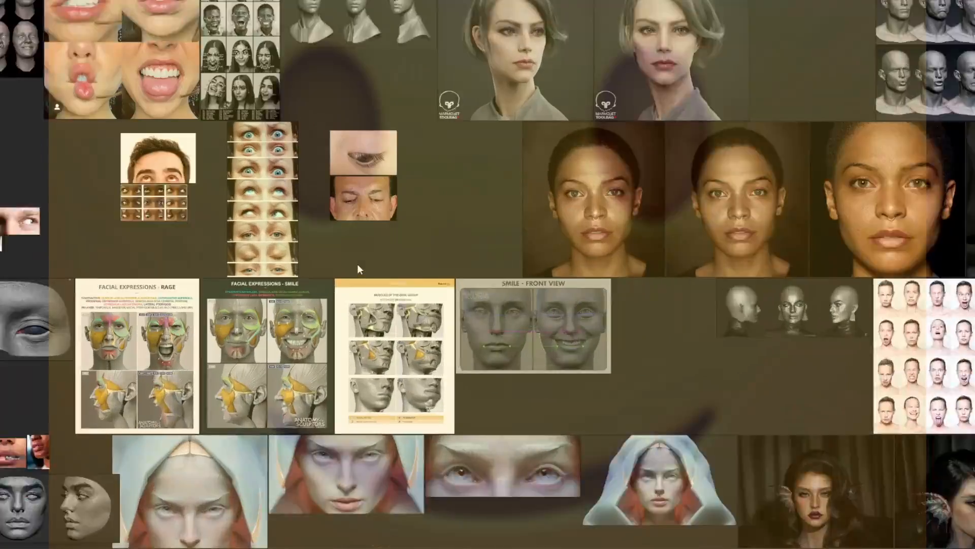
{"action": "scroll", "coordinate": [368, 287], "scroll_direction": "up", "scroll_amount": 3}
{"action": "middle_click_drag", "start_coordinate": [379, 314], "coordinate": [529, 219]}
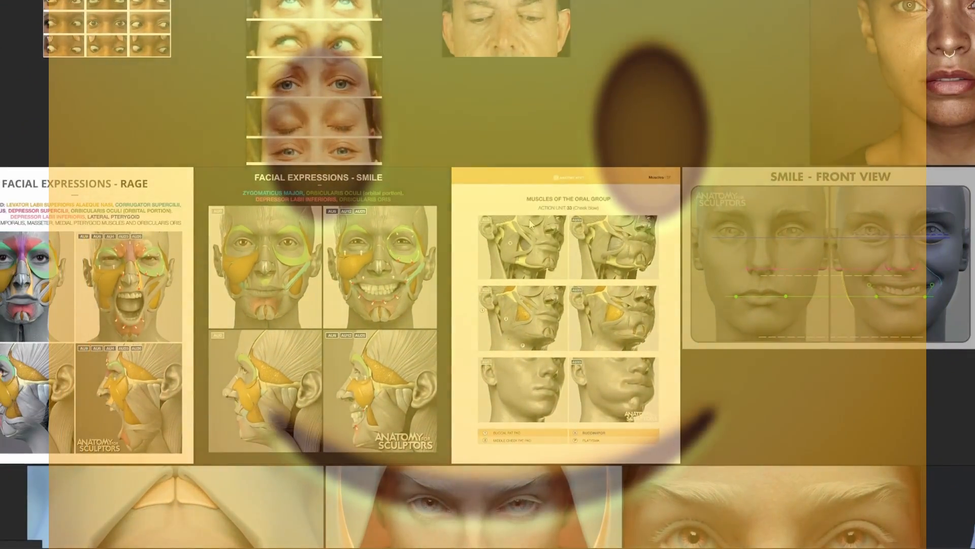
{"action": "scroll", "coordinate": [531, 223], "scroll_direction": "down", "scroll_amount": 10}
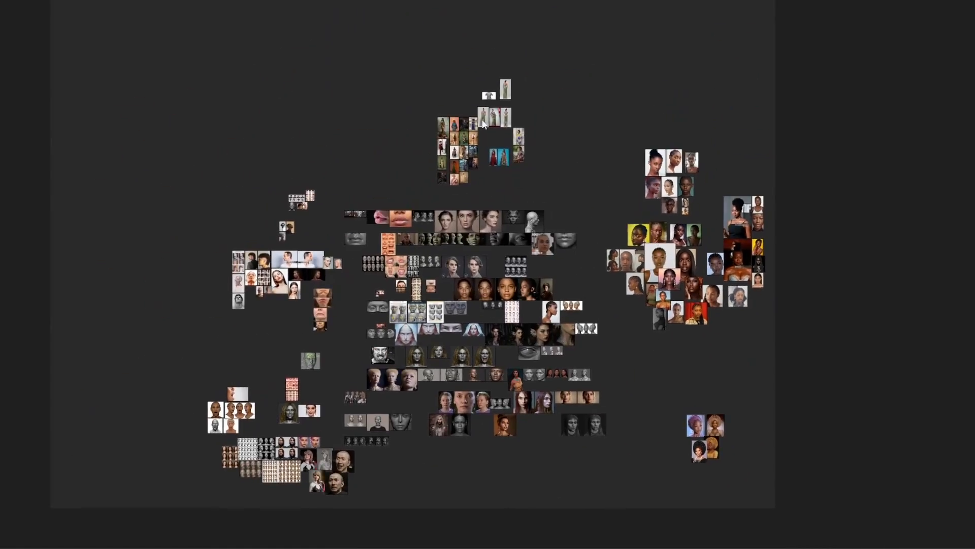
{"action": "scroll", "coordinate": [483, 124], "scroll_direction": "up", "scroll_amount": 10}
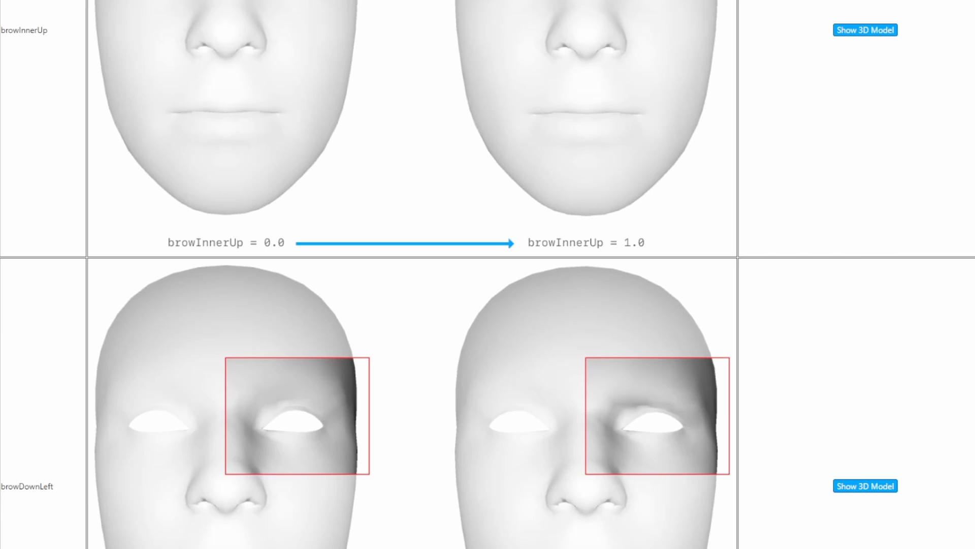
- Review the brow and eye blendshape comparisons from browInnerUp to eyeSquintRight on the face shape reference page
{"action": "scroll", "coordinate": [487, 274], "scroll_direction": "down", "scroll_amount": 20}
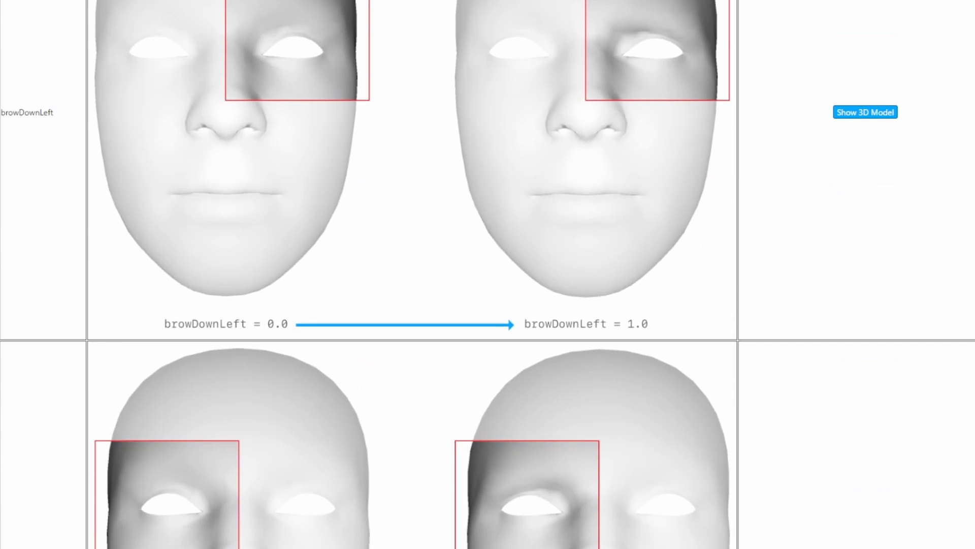
{"action": "scroll", "coordinate": [488, 274], "scroll_direction": "down", "scroll_amount": 4}
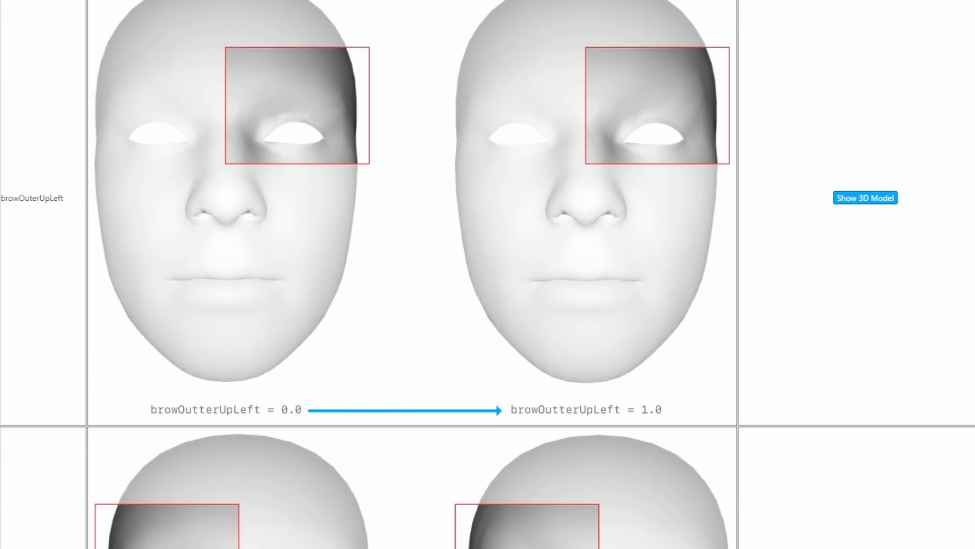
{"action": "scroll", "coordinate": [488, 274], "scroll_direction": "down", "scroll_amount": 20}
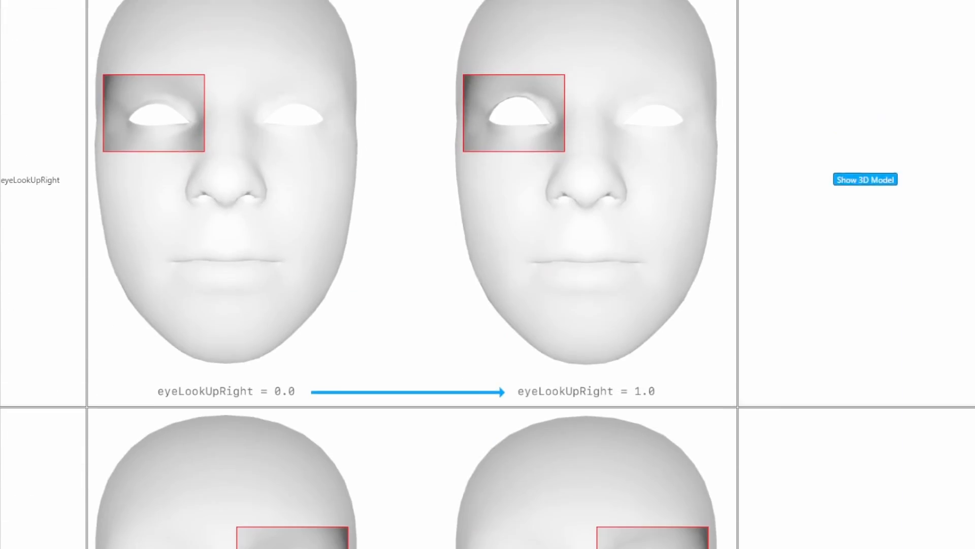
{"action": "scroll", "coordinate": [488, 275], "scroll_direction": "down", "scroll_amount": 15}
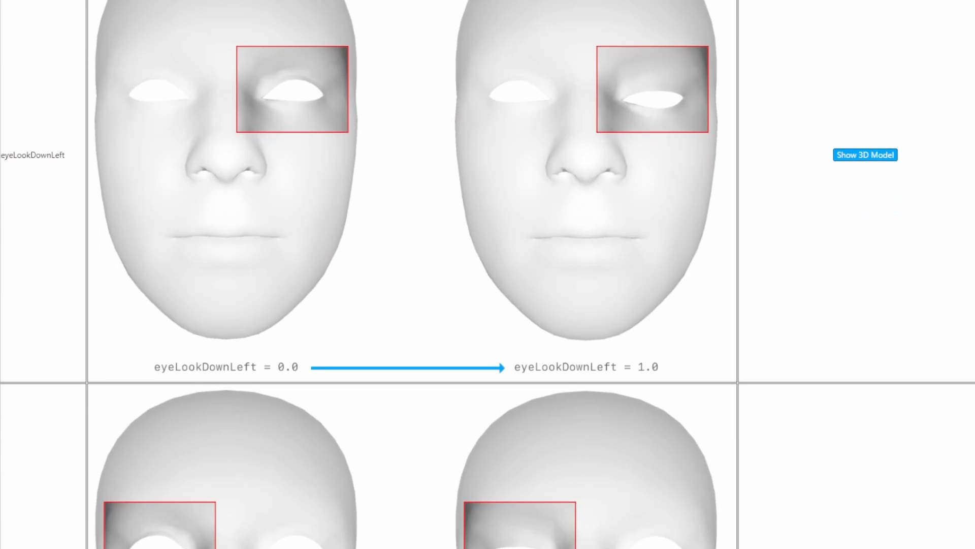
{"action": "scroll", "coordinate": [488, 274], "scroll_direction": "down", "scroll_amount": 20}
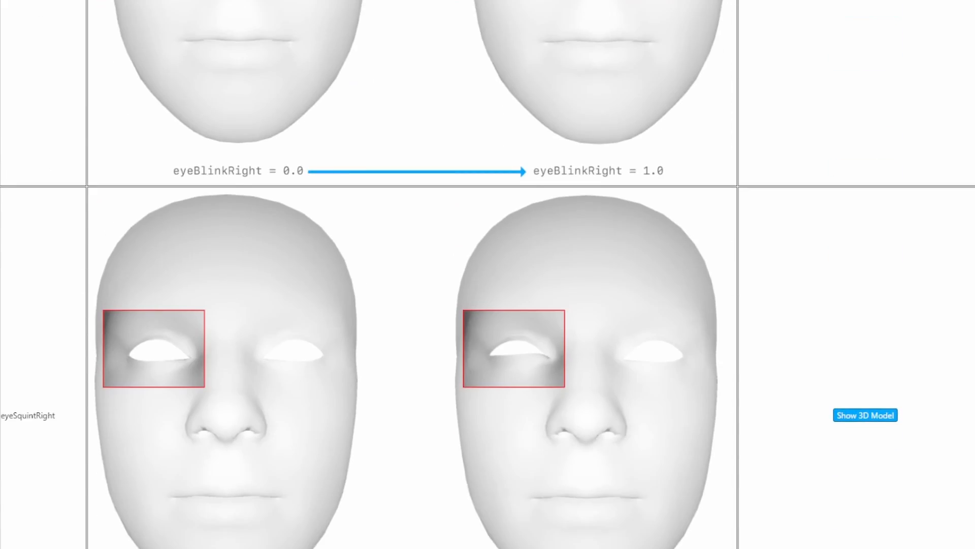
{"action": "scroll", "coordinate": [488, 274], "scroll_direction": "down", "scroll_amount": 20}
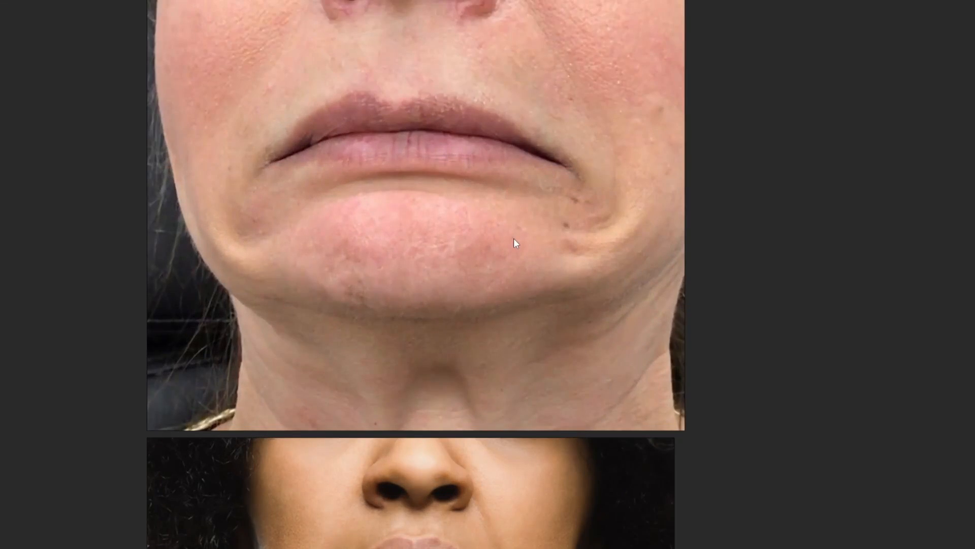
- Examine the downturned-mouth references and the surrounding groups on the image board
{"action": "scroll", "coordinate": [514, 238], "scroll_direction": "down", "scroll_amount": 7}
{"action": "middle_click_drag", "start_coordinate": [428, 239], "coordinate": [561, 318]}
{"action": "scroll", "coordinate": [562, 319], "scroll_direction": "down", "scroll_amount": 3}
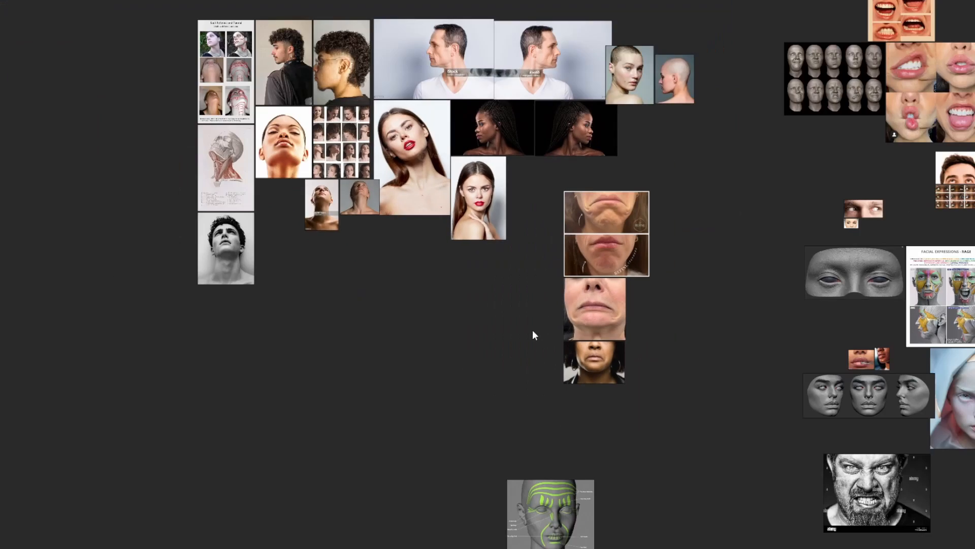
{"action": "middle_click_drag", "start_coordinate": [511, 511], "coordinate": [529, 240]}
{"action": "middle_click_drag", "start_coordinate": [516, 355], "coordinate": [538, 289]}
{"action": "middle_click_drag", "start_coordinate": [470, 359], "coordinate": [572, 207]}
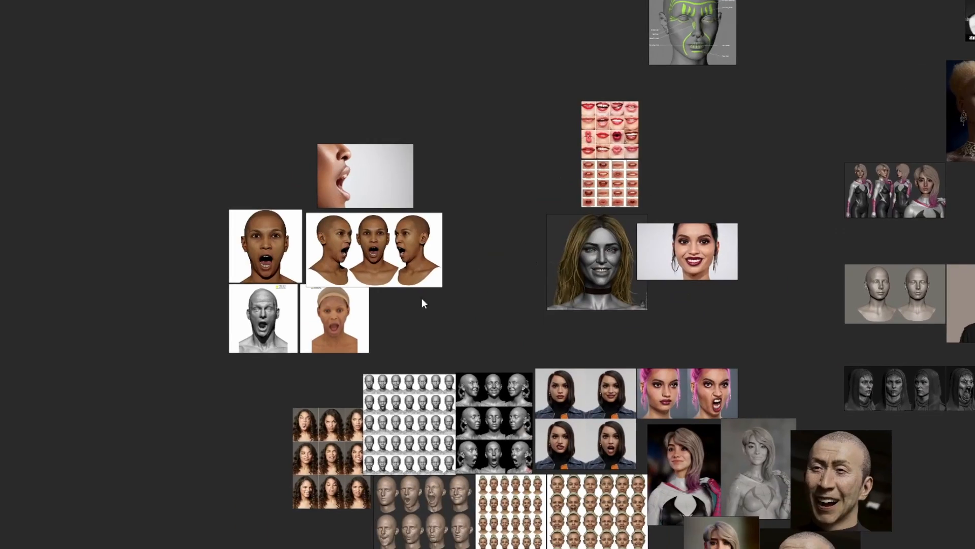
- Examine the open-mouth head scans from several angles and the neighbouring expression references
{"action": "scroll", "coordinate": [317, 234], "scroll_direction": "up", "scroll_amount": 5}
{"action": "mouse_move", "coordinate": [422, 298]}
{"action": "middle_mouse_down"}
{"action": "mouse_move", "coordinate": [436, 309]}
{"action": "mouse_move", "coordinate": [587, 269]}
{"action": "middle_mouse_up"}
{"action": "scroll", "coordinate": [459, 284], "scroll_direction": "up", "scroll_amount": 4}
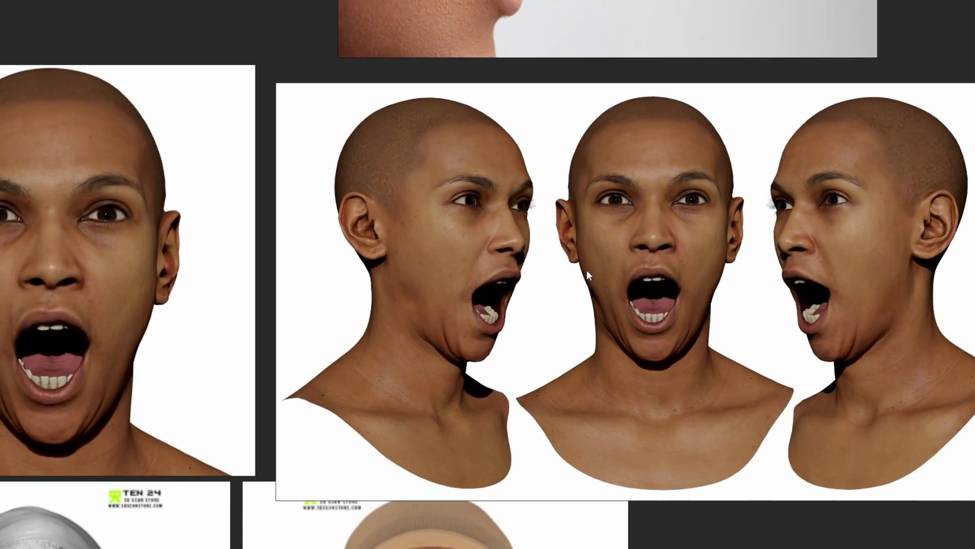
{"action": "scroll", "coordinate": [586, 269], "scroll_direction": "down", "scroll_amount": 2}
{"action": "scroll", "coordinate": [587, 270], "scroll_direction": "down", "scroll_amount": 5}
{"action": "middle_click_drag", "start_coordinate": [566, 378], "coordinate": [524, 190]}
{"action": "middle_click_drag", "start_coordinate": [561, 328], "coordinate": [457, 223]}
{"action": "scroll", "coordinate": [519, 304], "scroll_direction": "up", "scroll_amount": 4}
{"action": "scroll", "coordinate": [519, 308], "scroll_direction": "up", "scroll_amount": 4}
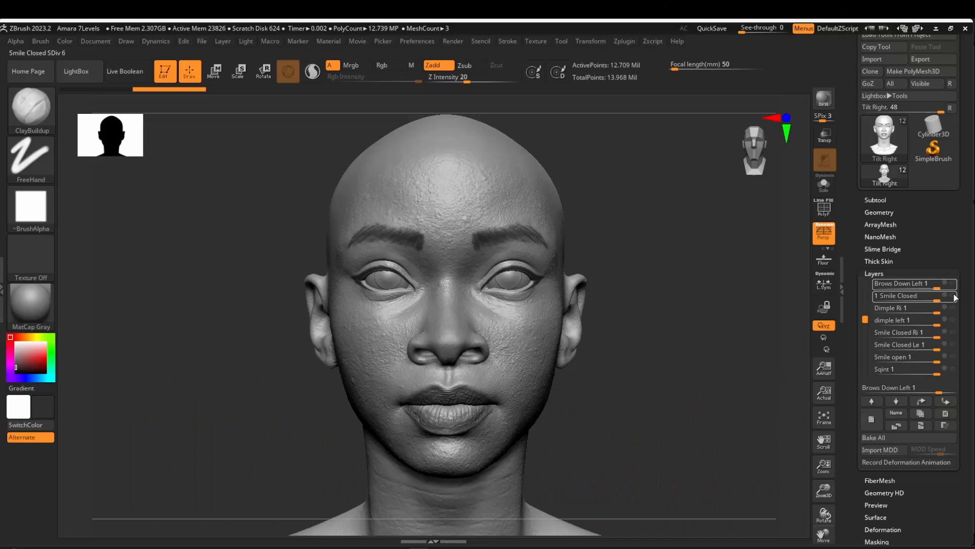
- Switch to ZBrush and preview the Smile Closed, Dimple Ri and dimple left expression layers on the head sculpt
{"action": "left_click", "coordinate": [953, 296]}
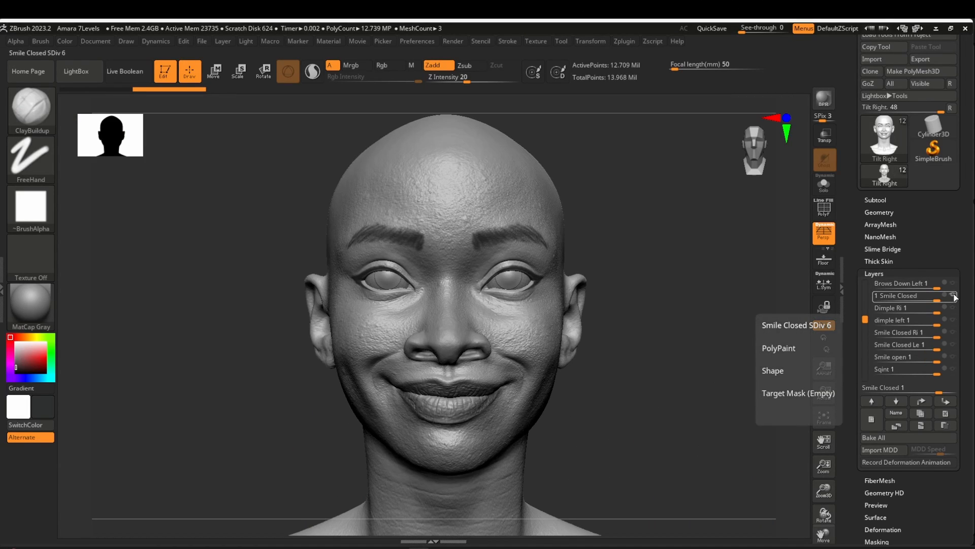
{"action": "left_click", "coordinate": [953, 308]}
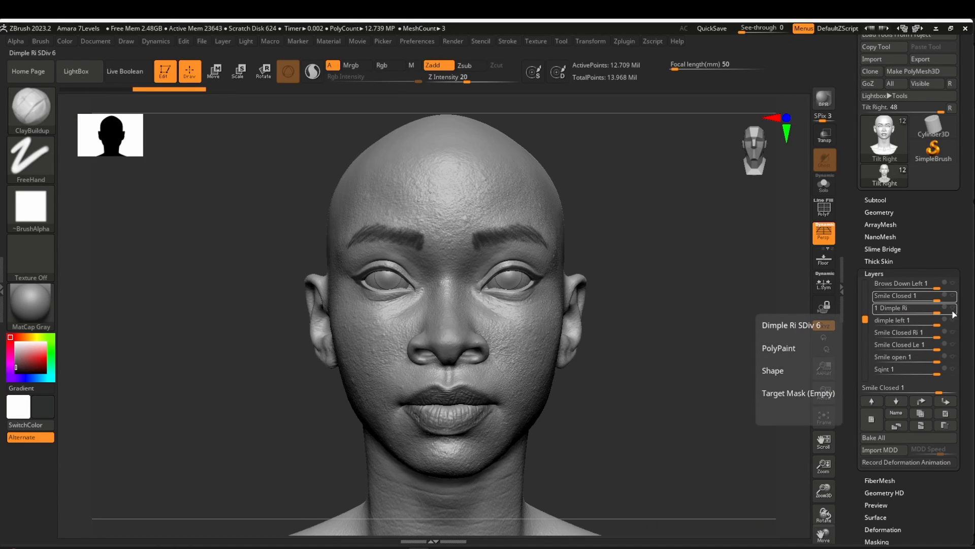
{"action": "left_click", "coordinate": [953, 308]}
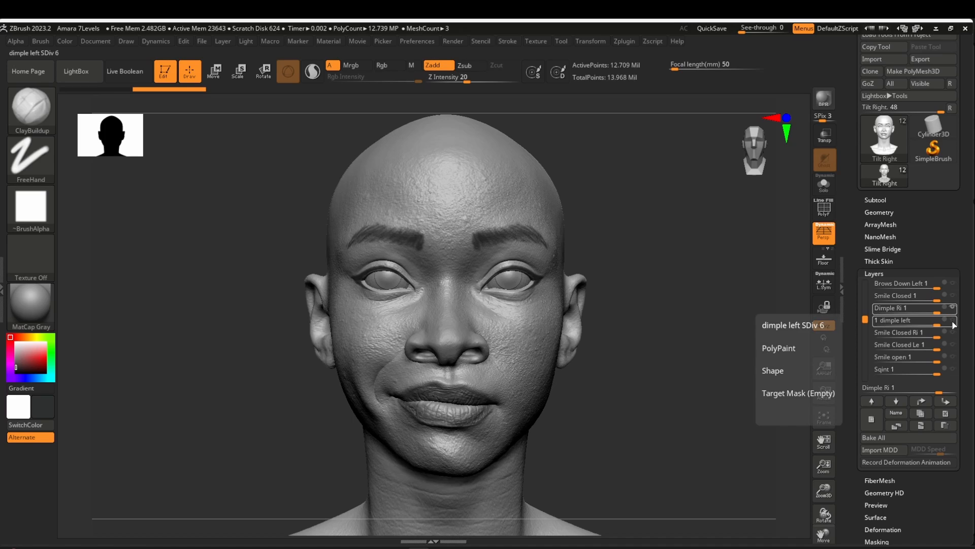
{"action": "left_click", "coordinate": [954, 323]}
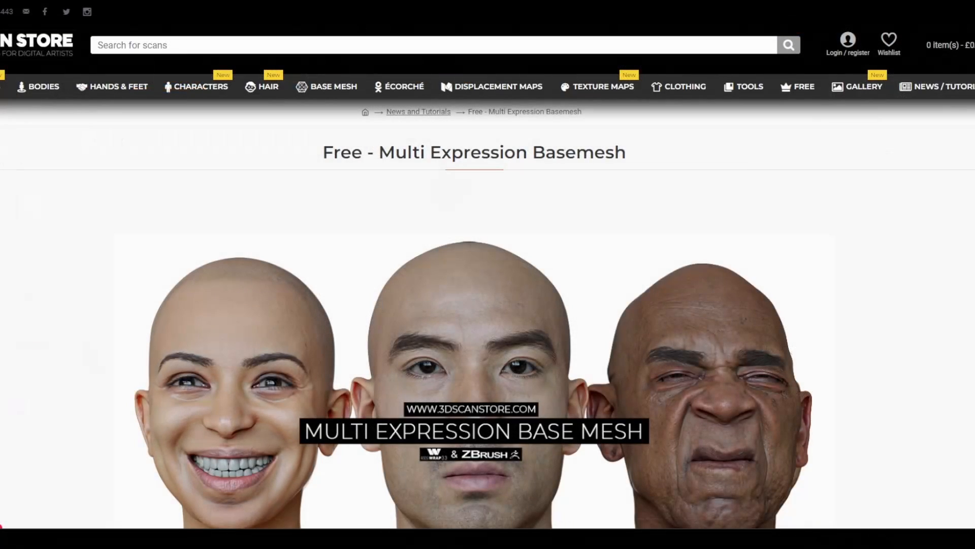
- Read through the Free - Multi Expression Basemesh page on the 3D Scan Store website
{"action": "scroll", "coordinate": [487, 285], "scroll_direction": "down", "scroll_amount": 18}
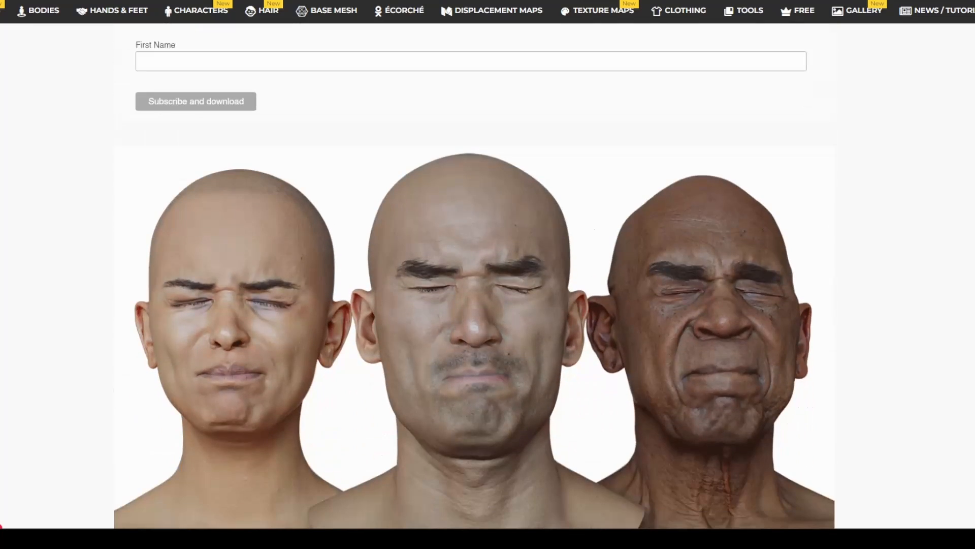
{"action": "scroll", "coordinate": [488, 285], "scroll_direction": "down", "scroll_amount": 8}
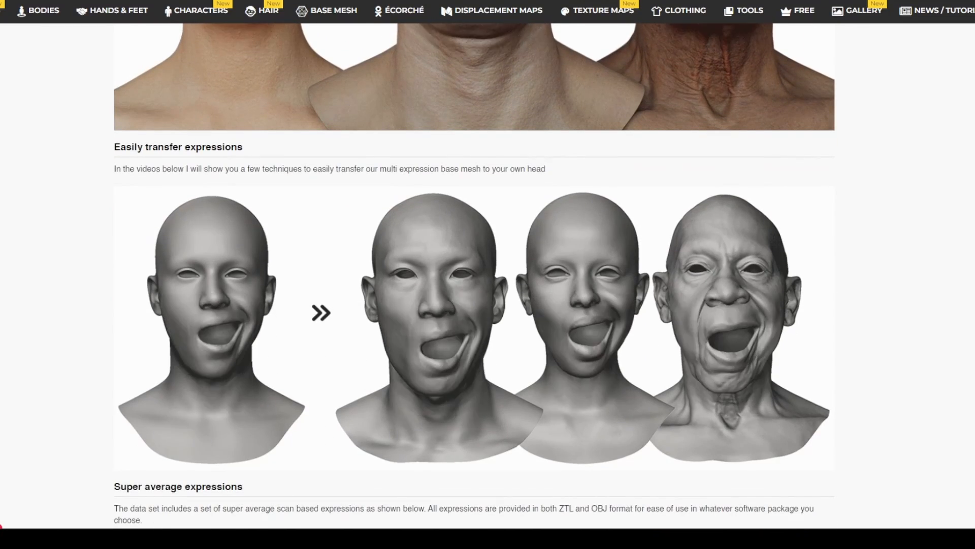
{"action": "scroll", "coordinate": [488, 284], "scroll_direction": "down", "scroll_amount": 8}
{"action": "scroll", "coordinate": [487, 285], "scroll_direction": "down", "scroll_amount": 9}
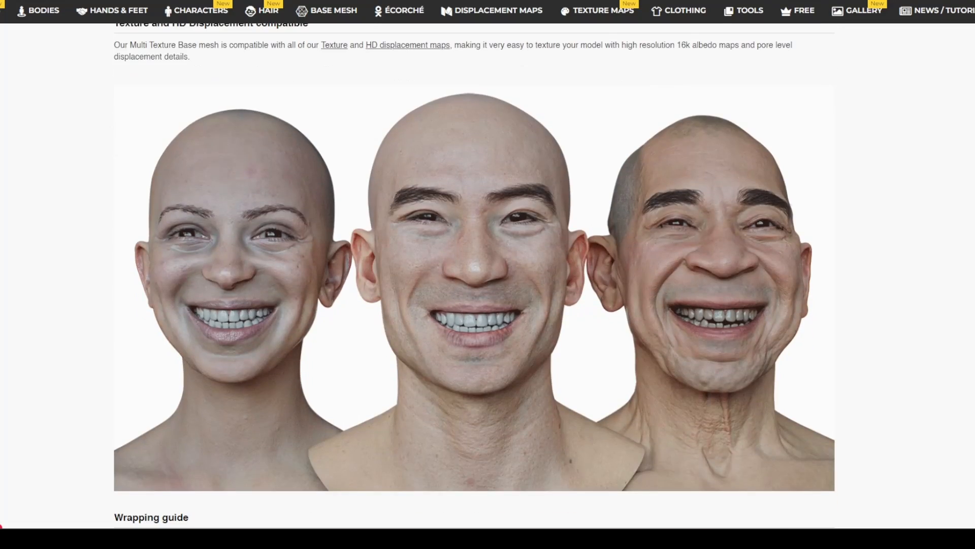
- Finish reading the base mesh wrapping guide and read through the Free 3D Teeth Model page's data sheet and package description
{"action": "scroll", "coordinate": [488, 284], "scroll_direction": "down", "scroll_amount": 9}
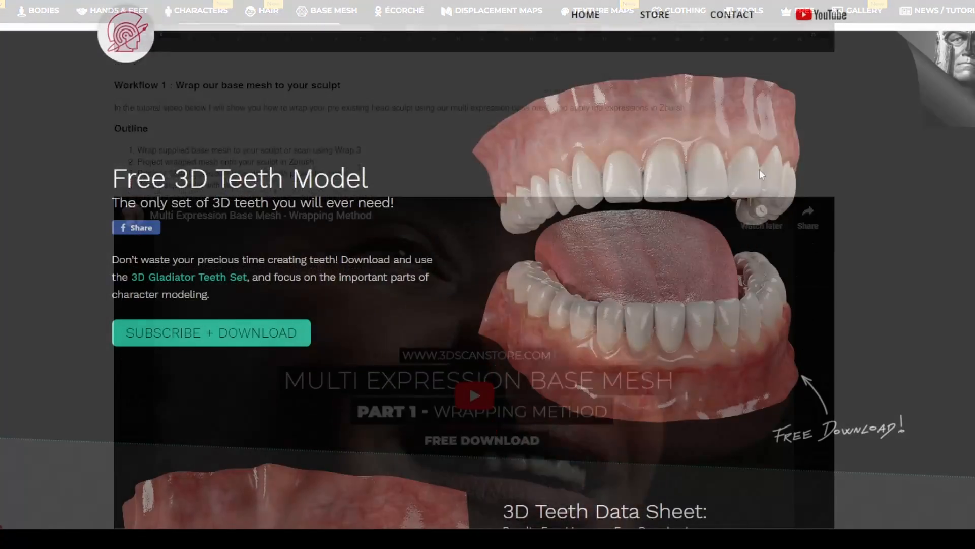
{"action": "scroll", "coordinate": [756, 180], "scroll_direction": "down", "scroll_amount": 6}
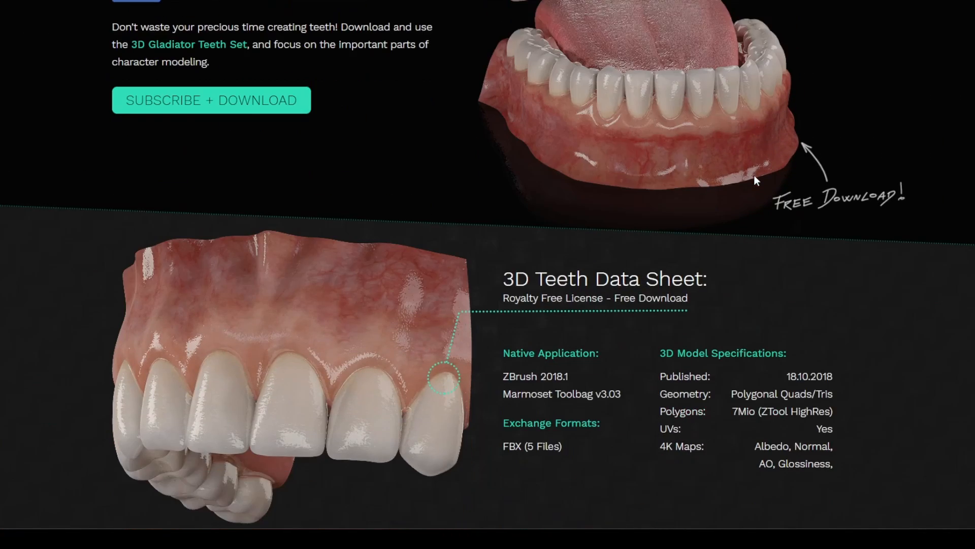
{"action": "scroll", "coordinate": [754, 181], "scroll_direction": "down", "scroll_amount": 5}
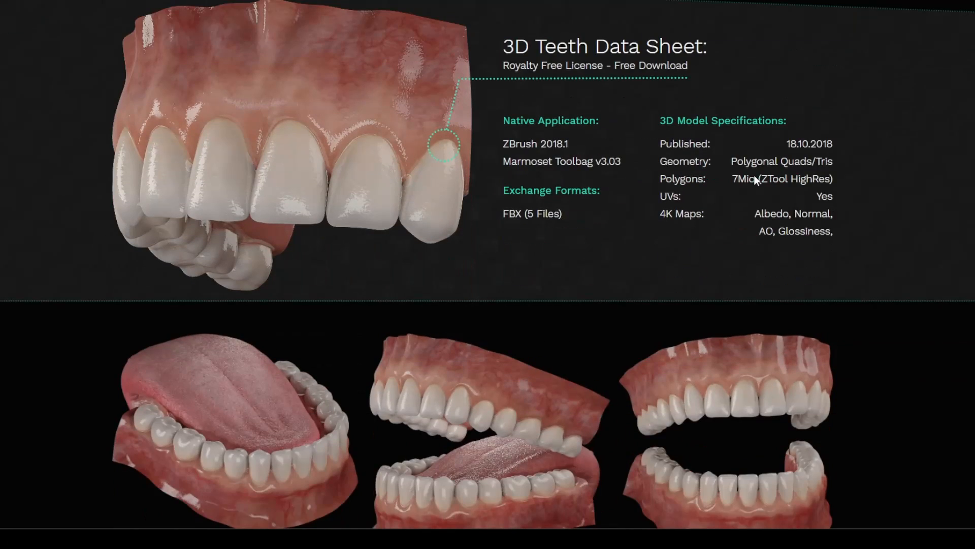
{"action": "scroll", "coordinate": [750, 176], "scroll_direction": "down", "scroll_amount": 6}
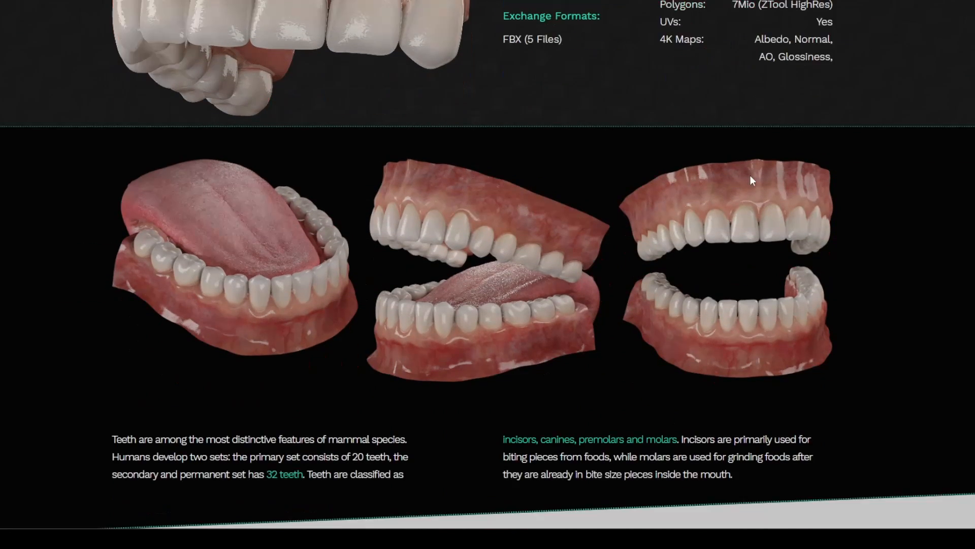
{"action": "scroll", "coordinate": [750, 176], "scroll_direction": "down", "scroll_amount": 2}
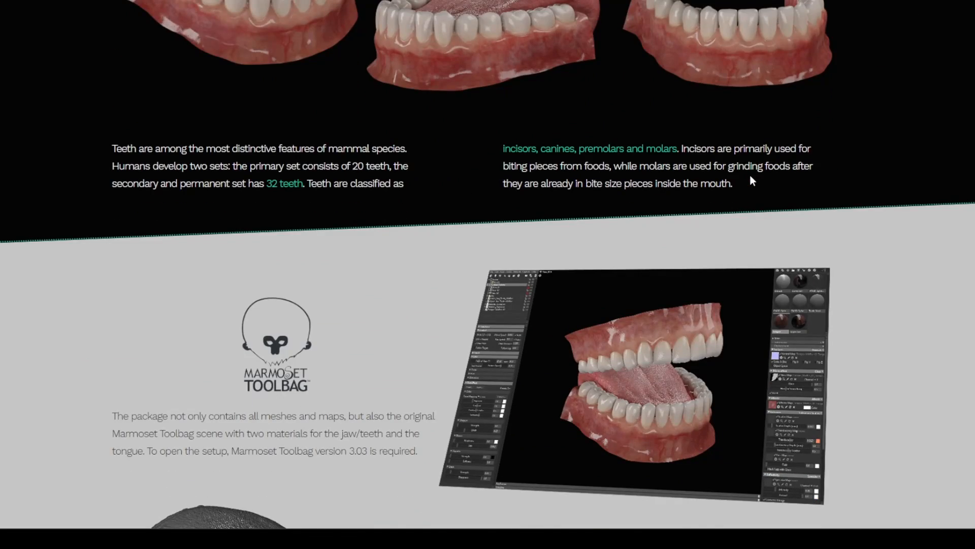
{"action": "scroll", "coordinate": [751, 177], "scroll_direction": "down", "scroll_amount": 3}
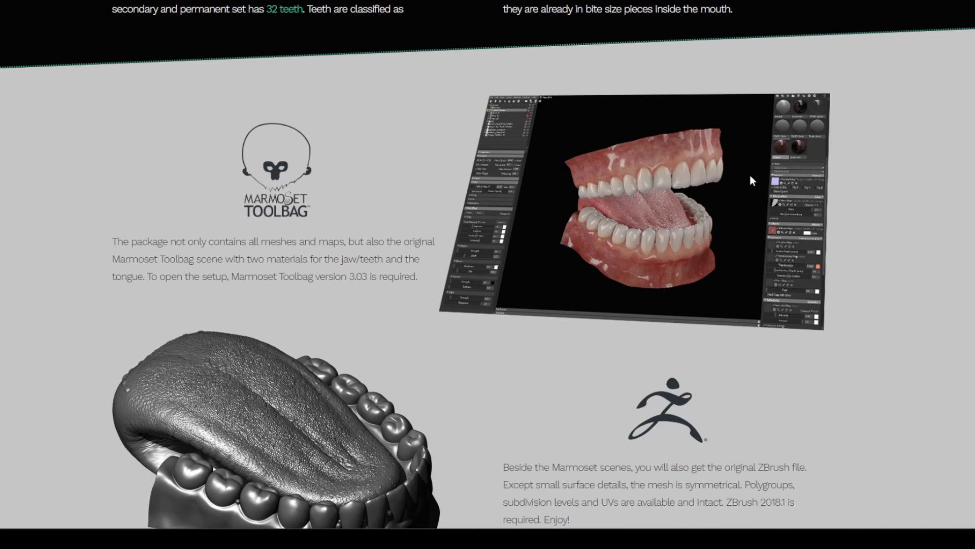
{"action": "scroll", "coordinate": [751, 176], "scroll_direction": "down", "scroll_amount": 1}
{"action": "scroll", "coordinate": [751, 176], "scroll_direction": "down", "scroll_amount": 1}
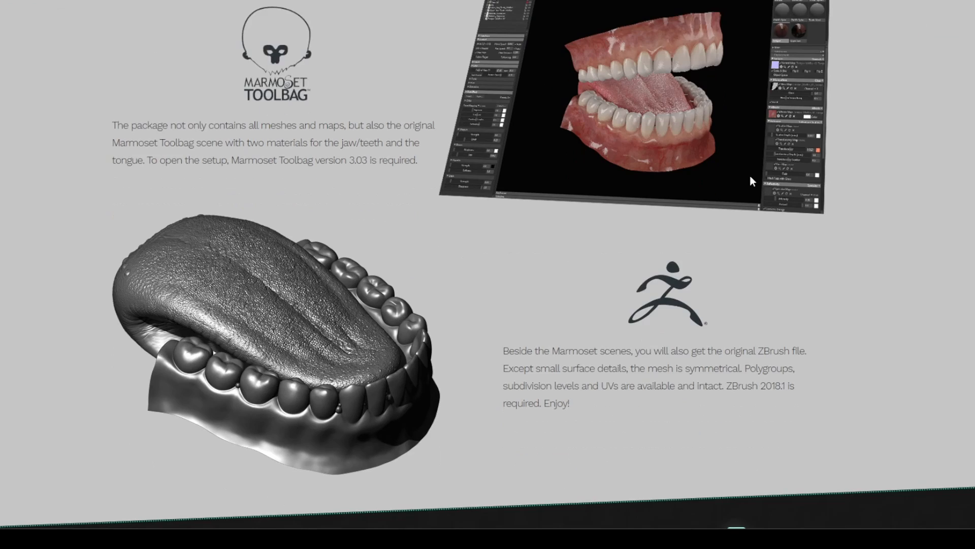
{"action": "scroll", "coordinate": [751, 175], "scroll_direction": "down", "scroll_amount": 1}
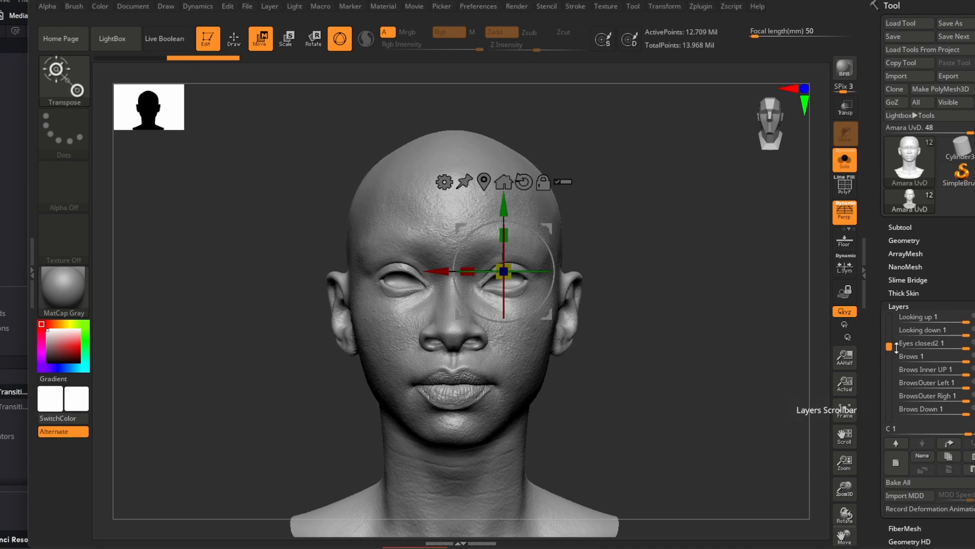
- Switch to ZBrush and preview the Eyes closed2 expression layer on the head sculpt
{"action": "left_click", "coordinate": [909, 343]}
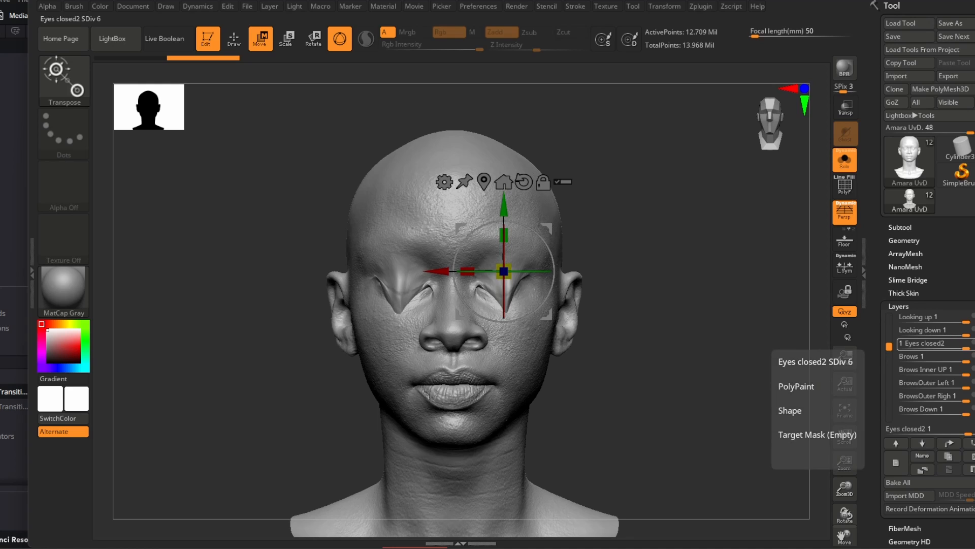
{"action": "left_click_drag", "start_coordinate": [655, 324], "coordinate": [685, 325]}
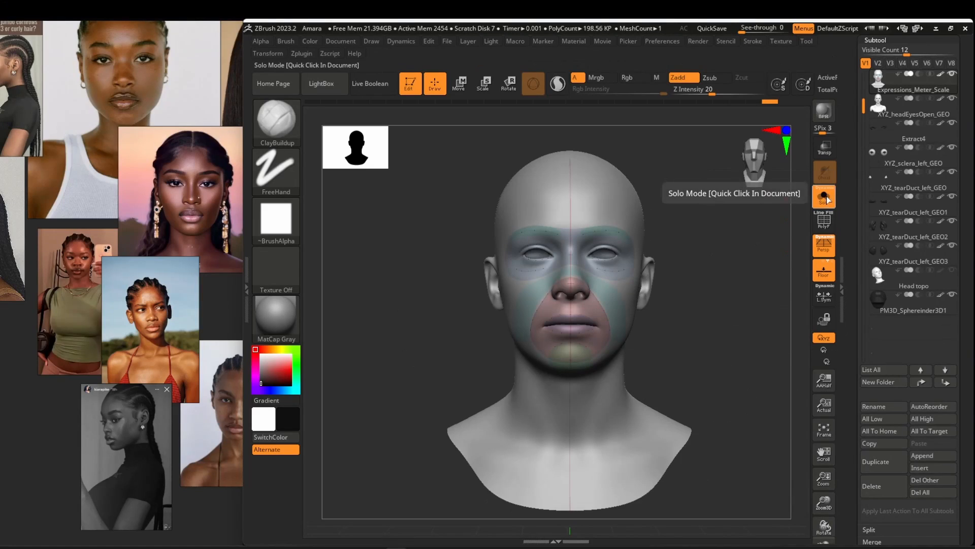
- Toggle Solo mode to compare the isolated head carrying coloured facial zones with the visible bust subtools from an angle
{"action": "left_click", "coordinate": [827, 197]}
{"action": "left_click_drag", "start_coordinate": [753, 246], "coordinate": [723, 285], "text": "alt"}
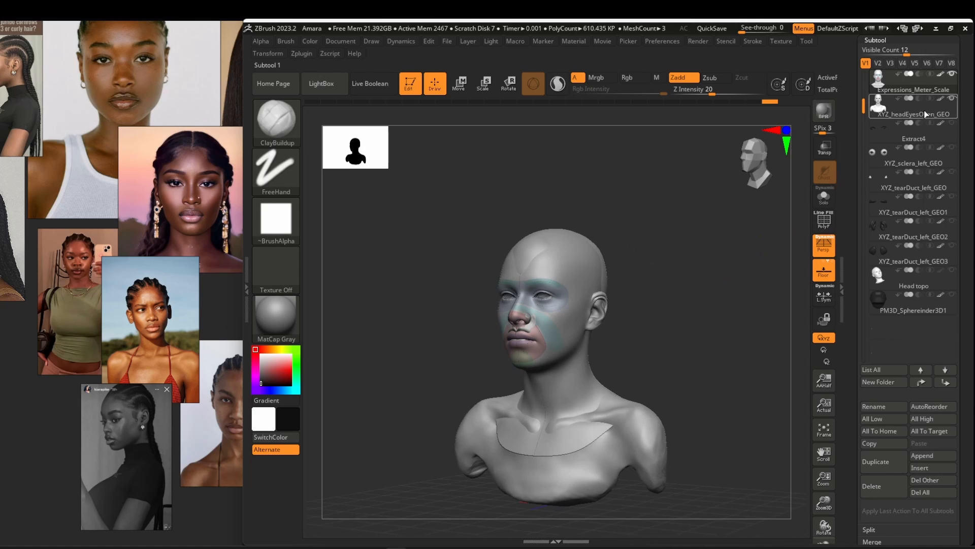
{"action": "left_click", "coordinate": [823, 197]}
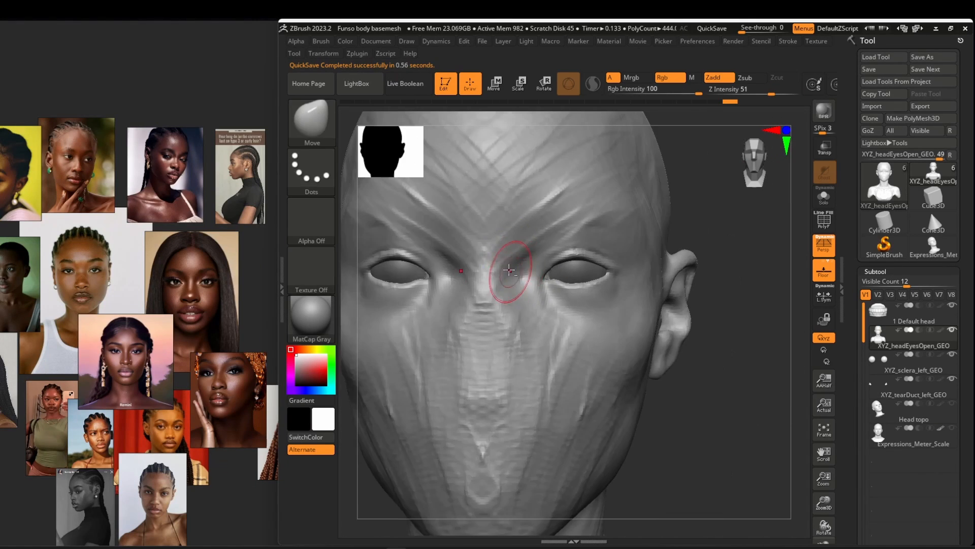
- Examine the female portrait references and the rendered head close-up on the image board beside the base sculpt
{"action": "left_click_drag", "start_coordinate": [401, 253], "coordinate": [391, 250], "text": "shift"}
{"action": "scroll", "coordinate": [191, 233], "scroll_direction": "up", "scroll_amount": 2}
{"action": "scroll", "coordinate": [191, 233], "scroll_direction": "down", "scroll_amount": 2}
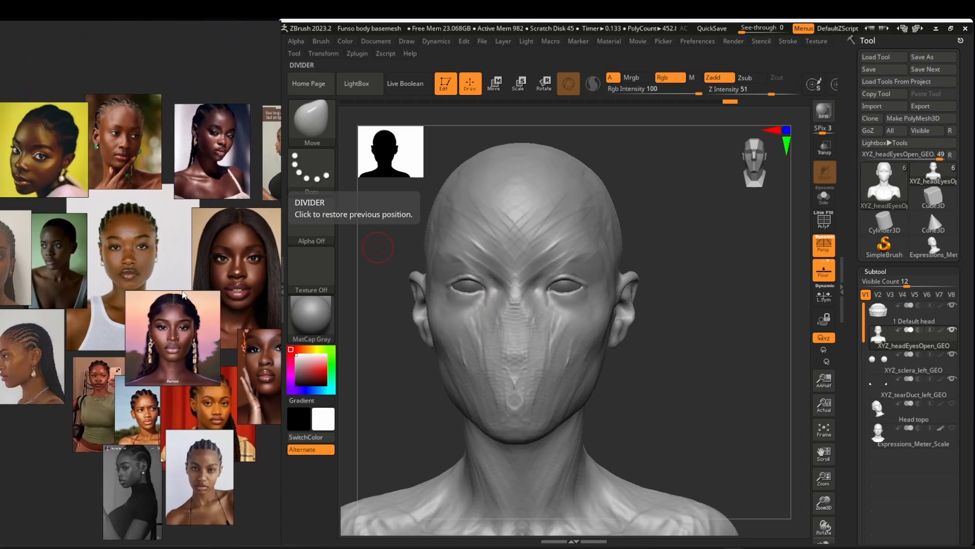
{"action": "middle_click_drag", "start_coordinate": [153, 233], "coordinate": [139, 240]}
{"action": "scroll", "coordinate": [140, 239], "scroll_direction": "down", "scroll_amount": 4}
{"action": "scroll", "coordinate": [226, 307], "scroll_direction": "up", "scroll_amount": 5}
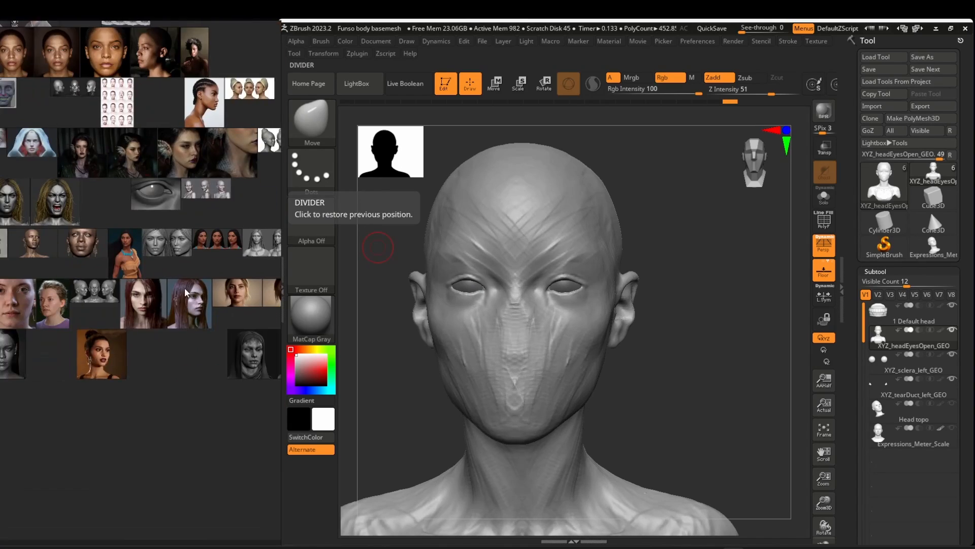
{"action": "scroll", "coordinate": [226, 308], "scroll_direction": "up", "scroll_amount": 4}
{"action": "scroll", "coordinate": [120, 295], "scroll_direction": "down", "scroll_amount": 8}
{"action": "scroll", "coordinate": [60, 322], "scroll_direction": "up", "scroll_amount": 8}
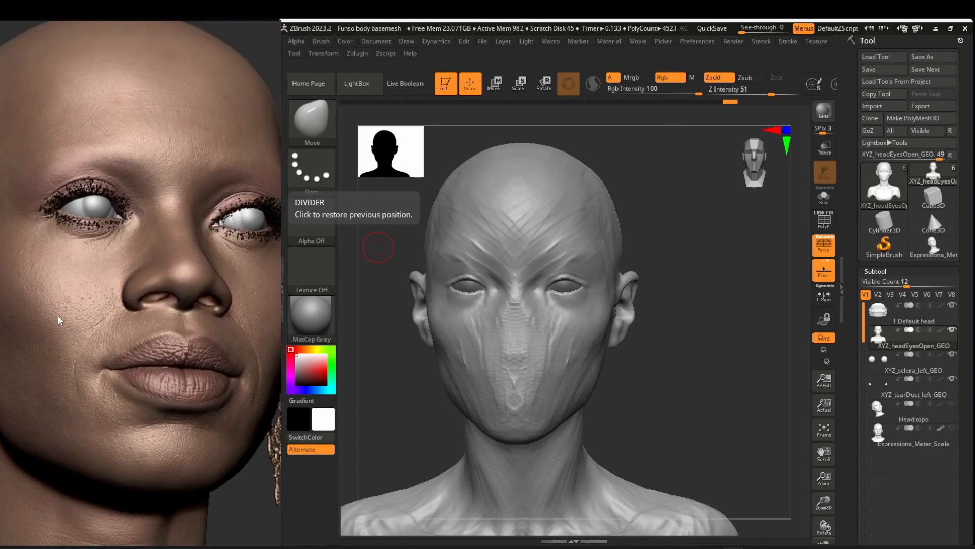
- Build up the bridge, tip and wings of the nose with the ClayBuildup brush
{"action": "left_click_drag", "start_coordinate": [530, 310], "coordinate": [530, 273]}
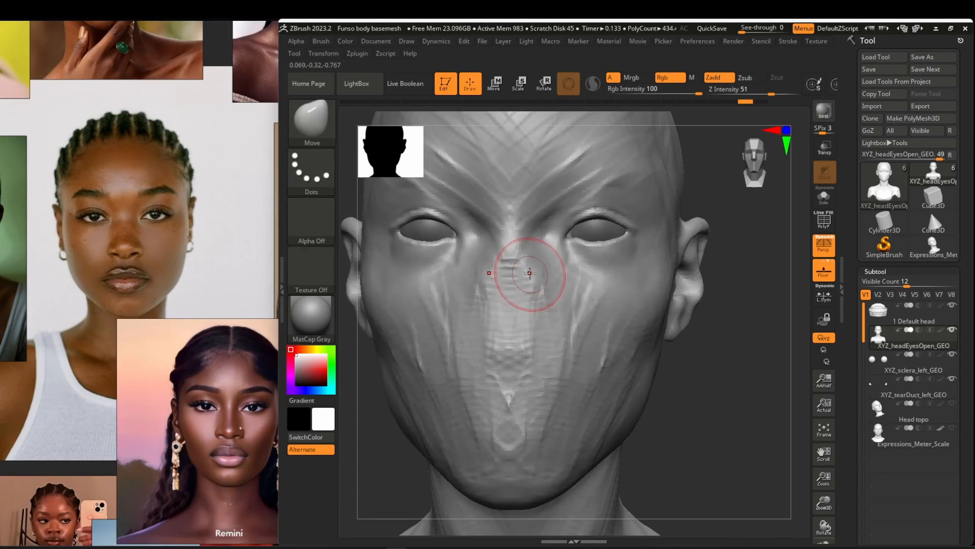
{"action": "key", "text": "b"}
{"action": "key", "text": "c"}
{"action": "key", "text": "b"}
{"action": "mouse_move", "coordinate": [515, 229]}
{"action": "left_mouse_down"}
{"action": "mouse_move", "coordinate": [533, 369]}
{"action": "mouse_move", "coordinate": [527, 320]}
{"action": "mouse_move", "coordinate": [540, 304]}
{"action": "left_mouse_up"}
{"action": "mouse_move", "coordinate": [711, 305]}
{"action": "right_mouse_down"}
{"action": "mouse_move", "coordinate": [577, 292]}
{"action": "mouse_move", "coordinate": [650, 300]}
{"action": "right_mouse_up"}
{"action": "left_click_drag", "start_coordinate": [605, 277], "coordinate": [604, 320]}
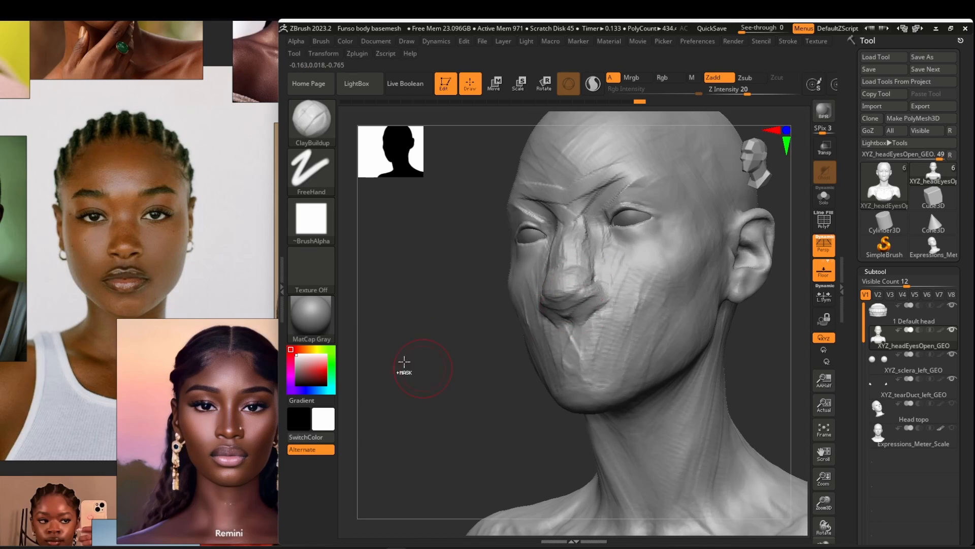
- Carve the line between the lips below the nose with the DamStandard brush
{"action": "right_click_drag", "start_coordinate": [403, 363], "coordinate": [477, 356]}
{"action": "mouse_move", "coordinate": [595, 285]}
{"action": "right_mouse_down", "text": "ctrl"}
{"action": "mouse_move", "coordinate": [594, 305]}
{"action": "mouse_move", "coordinate": [574, 330]}
{"action": "right_mouse_up", "text": "ctrl"}
{"action": "key", "text": "b"}
{"action": "key", "text": "d"}
{"action": "key", "text": "s"}
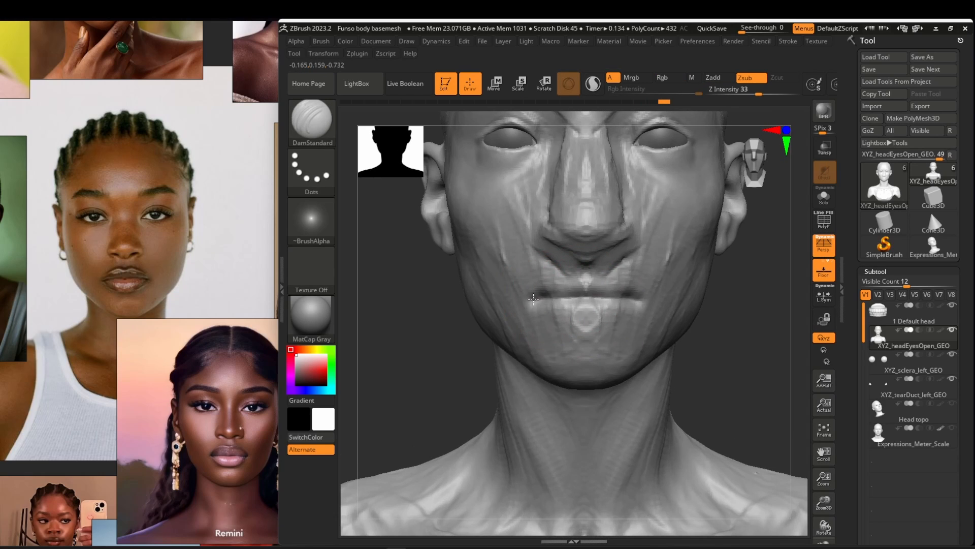
- Build up the upper and lower lips and the cheek planes with the ClayBuildup brush
{"action": "key", "text": "b"}
{"action": "key", "text": "c"}
{"action": "key", "text": "b"}
{"action": "right_click_drag", "start_coordinate": [569, 299], "coordinate": [571, 285], "text": "ctrl"}
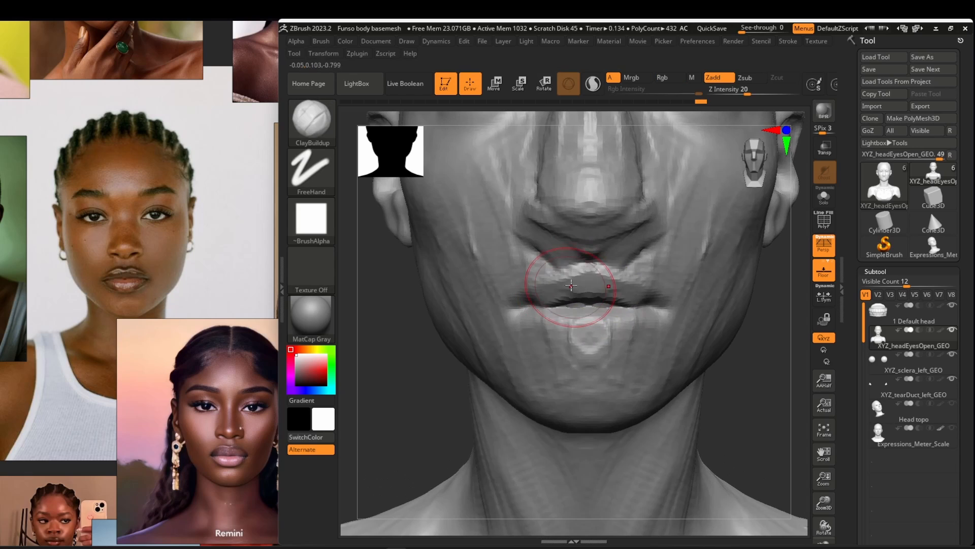
{"action": "mouse_move", "coordinate": [540, 323]}
{"action": "left_mouse_down"}
{"action": "mouse_move", "coordinate": [605, 314]}
{"action": "mouse_move", "coordinate": [559, 316]}
{"action": "mouse_move", "coordinate": [544, 277]}
{"action": "left_mouse_up"}
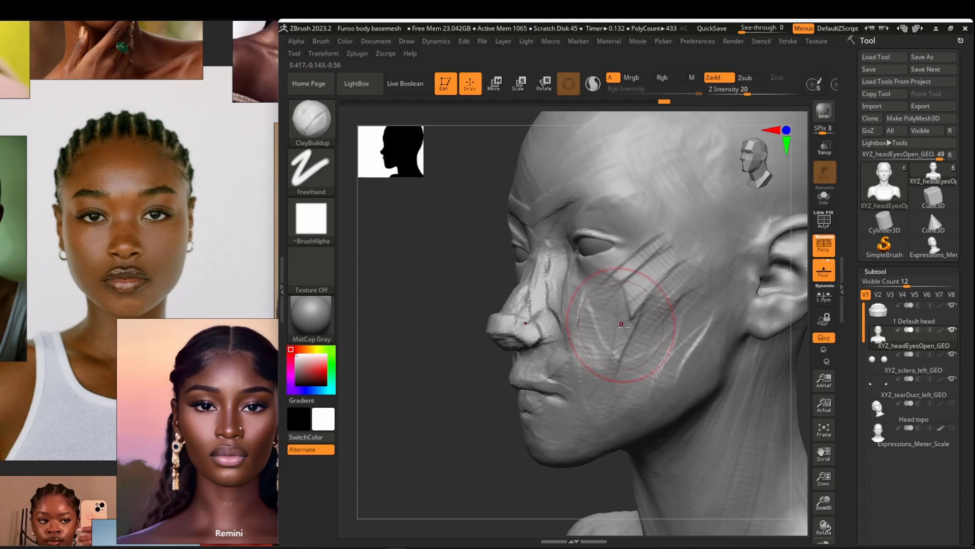
{"action": "left_click_drag", "start_coordinate": [669, 311], "coordinate": [639, 327]}
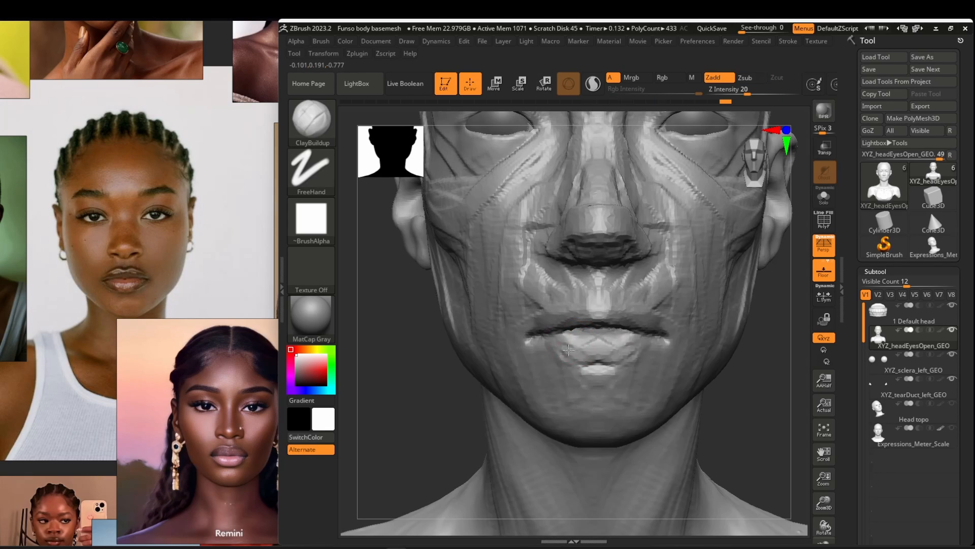
{"action": "mouse_move", "coordinate": [655, 362]}
{"action": "left_mouse_down"}
{"action": "mouse_move", "coordinate": [565, 364]}
{"action": "mouse_move", "coordinate": [604, 350]}
{"action": "left_mouse_up"}
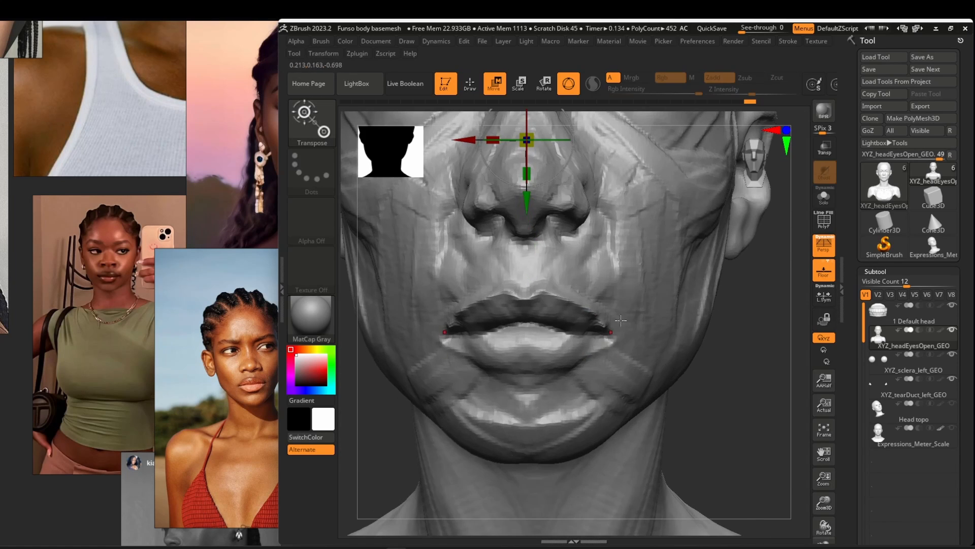
- Build up the temple and the area beside the outer eye corner with the ClayBuildup brush
{"action": "key", "text": "b"}
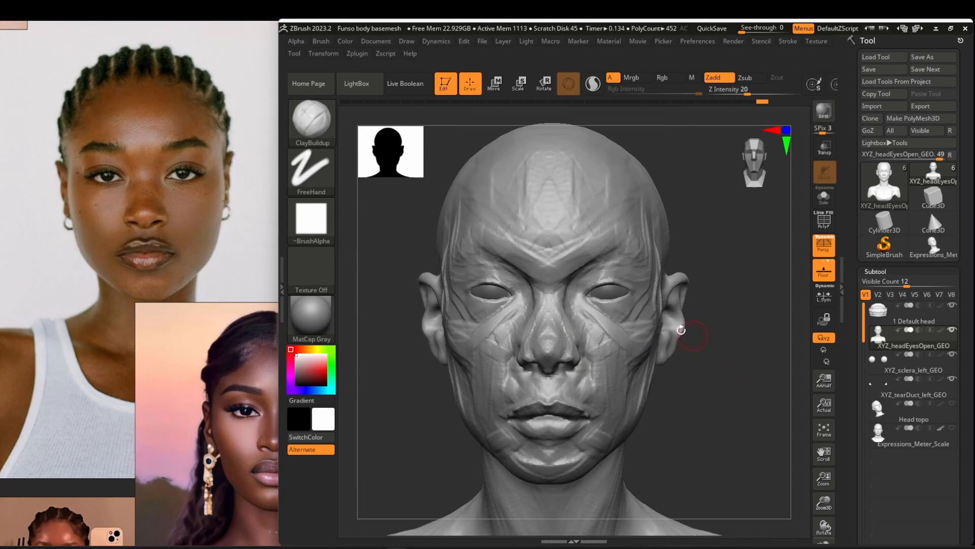
{"action": "key", "text": "b"}
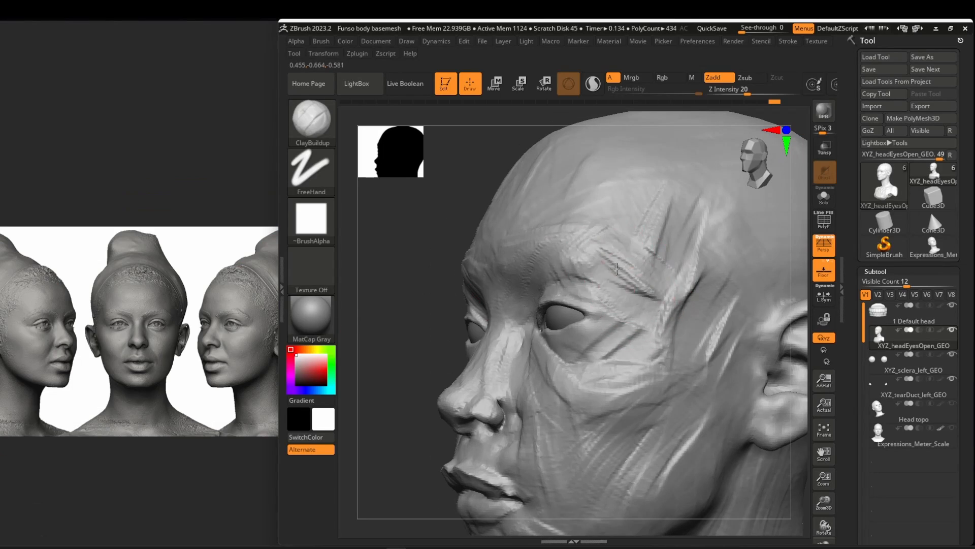
{"action": "left_click_drag", "start_coordinate": [611, 277], "coordinate": [653, 325]}
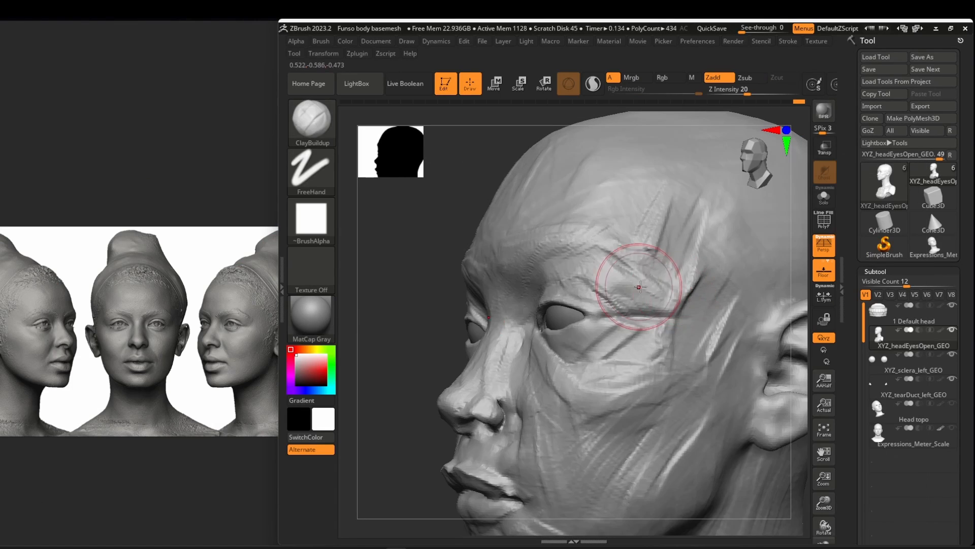
{"action": "right_click_drag", "start_coordinate": [573, 332], "coordinate": [591, 344]}
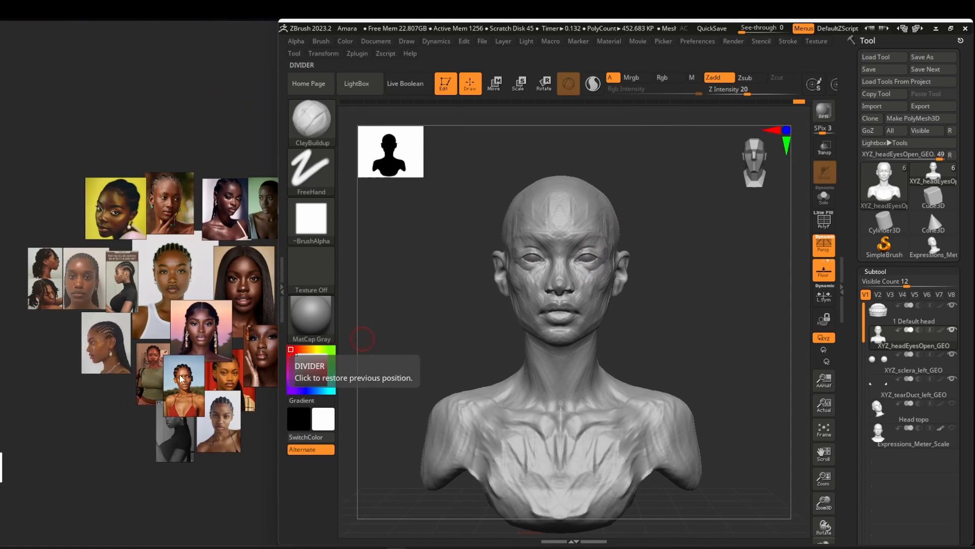
- Examine the braided-hair portrait references on the image board and compare their facial proportions with the bust
{"action": "double_click", "coordinate": [180, 378]}
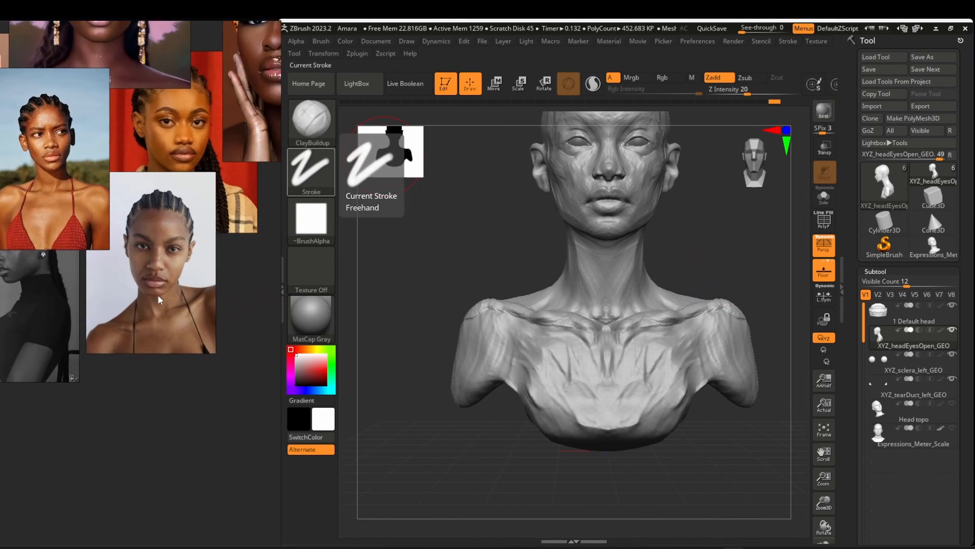
{"action": "scroll", "coordinate": [158, 296], "scroll_direction": "up", "scroll_amount": 3}
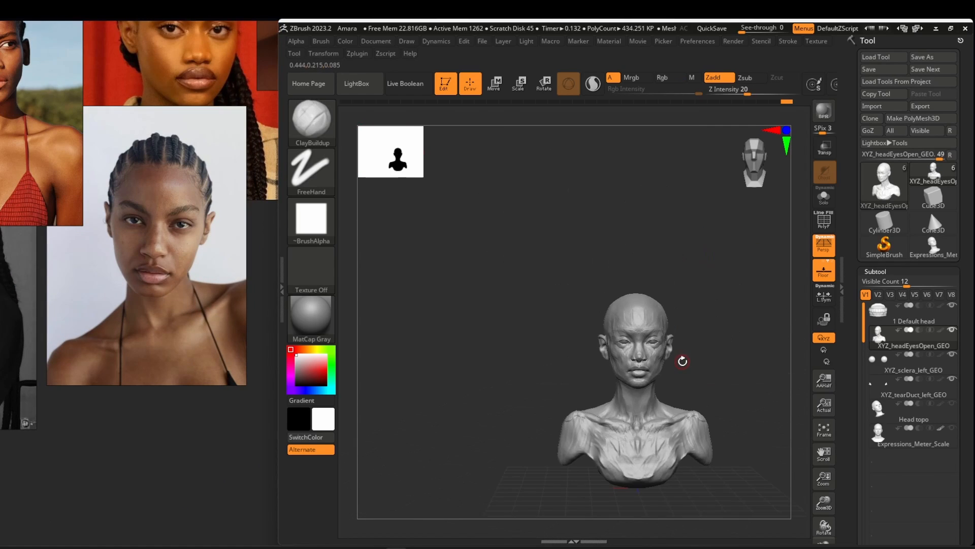
{"action": "scroll", "coordinate": [214, 342], "scroll_direction": "down", "scroll_amount": 5}
{"action": "scroll", "coordinate": [217, 230], "scroll_direction": "up", "scroll_amount": 5}
{"action": "scroll", "coordinate": [217, 227], "scroll_direction": "up", "scroll_amount": 3}
{"action": "scroll", "coordinate": [199, 304], "scroll_direction": "down", "scroll_amount": 5}
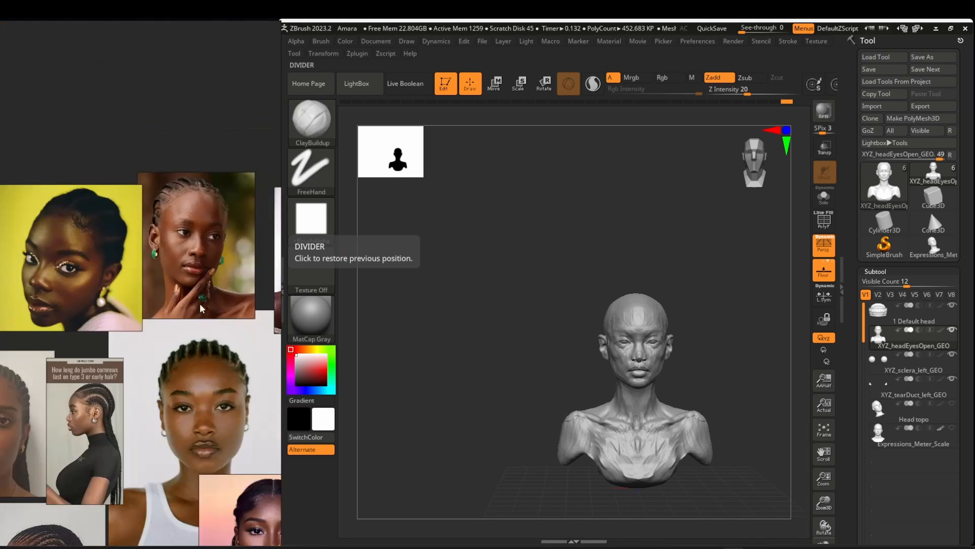
{"action": "scroll", "coordinate": [223, 422], "scroll_direction": "up", "scroll_amount": 5}
{"action": "left_click_drag", "start_coordinate": [449, 288], "coordinate": [404, 227], "text": "alt"}
{"action": "scroll", "coordinate": [203, 274], "scroll_direction": "down", "scroll_amount": 5}
{"action": "scroll", "coordinate": [163, 401], "scroll_direction": "up", "scroll_amount": 6}
{"action": "scroll", "coordinate": [164, 400], "scroll_direction": "down", "scroll_amount": 5}
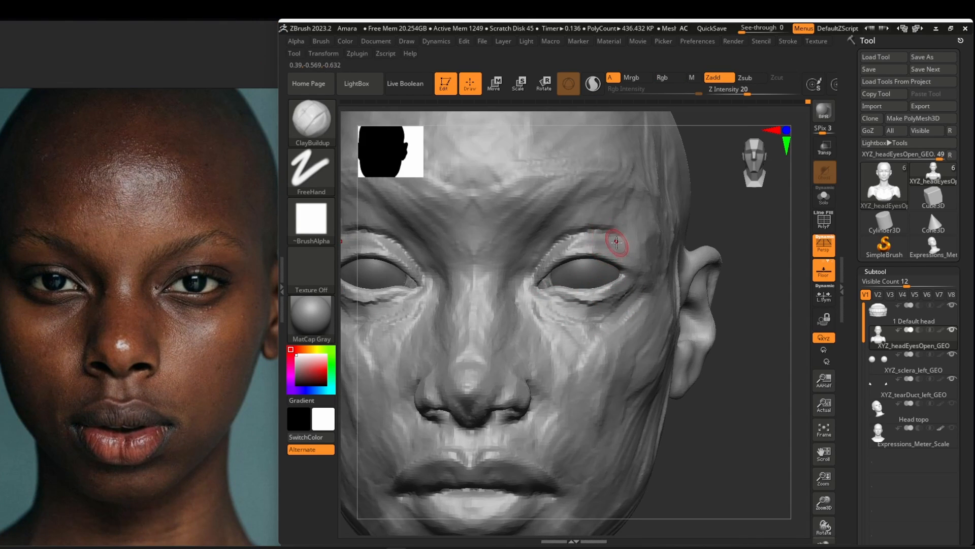
- Refine the lips, chin and surrounding facial forms with the ClayBuildup brush, using the portrait and rendered head references
{"action": "left_click_drag", "start_coordinate": [644, 252], "coordinate": [591, 233], "text": "ctrl"}
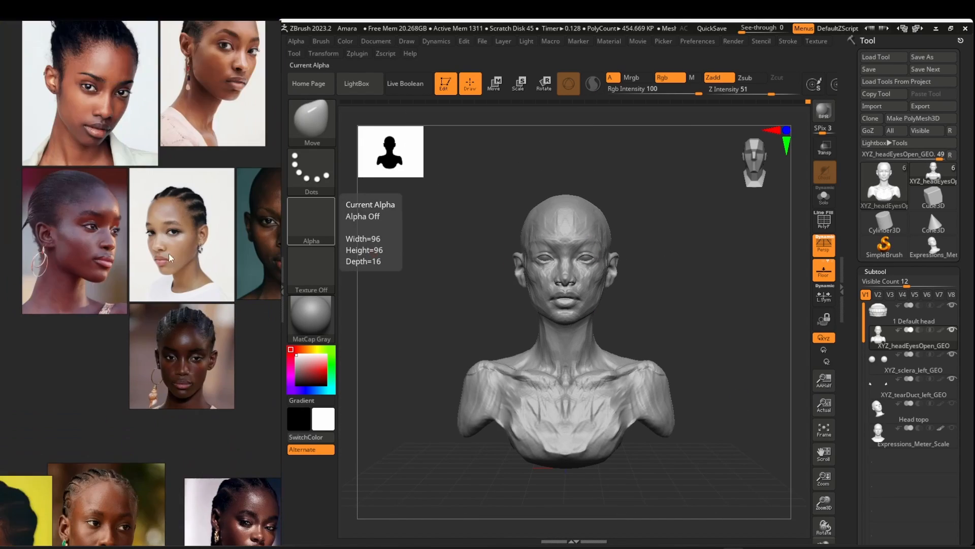
{"action": "scroll", "coordinate": [151, 287], "scroll_direction": "up", "scroll_amount": 5}
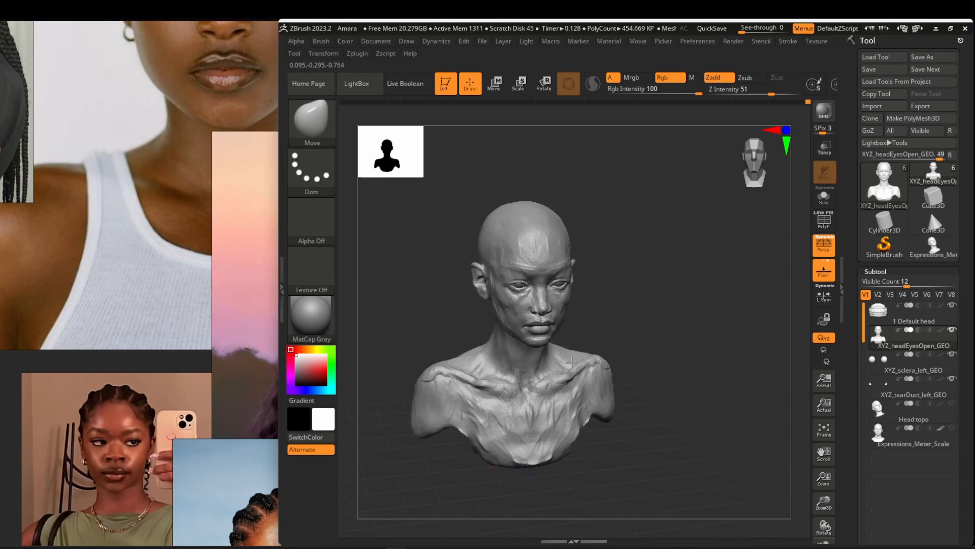
{"action": "key", "text": "b"}
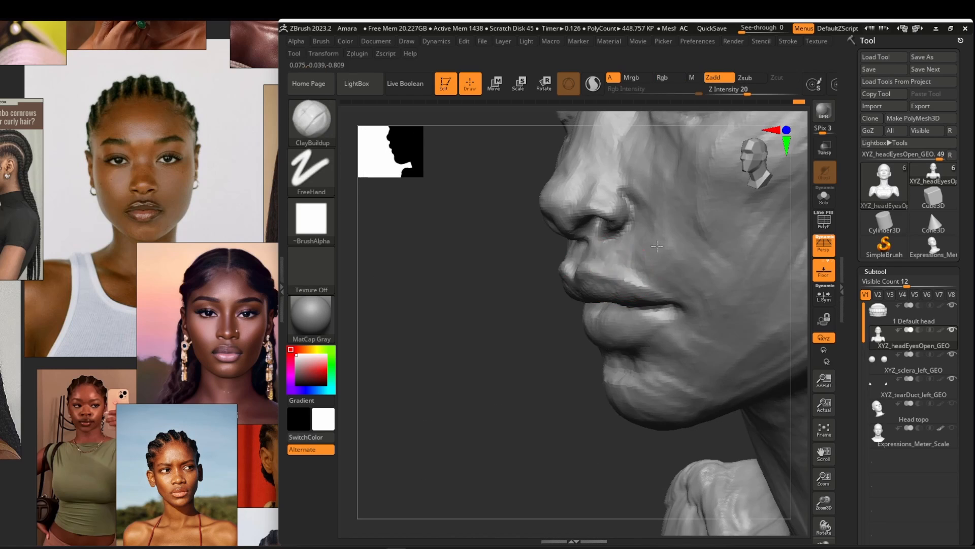
{"action": "scroll", "coordinate": [126, 375], "scroll_direction": "down", "scroll_amount": 3}
{"action": "scroll", "coordinate": [126, 375], "scroll_direction": "up", "scroll_amount": 3}
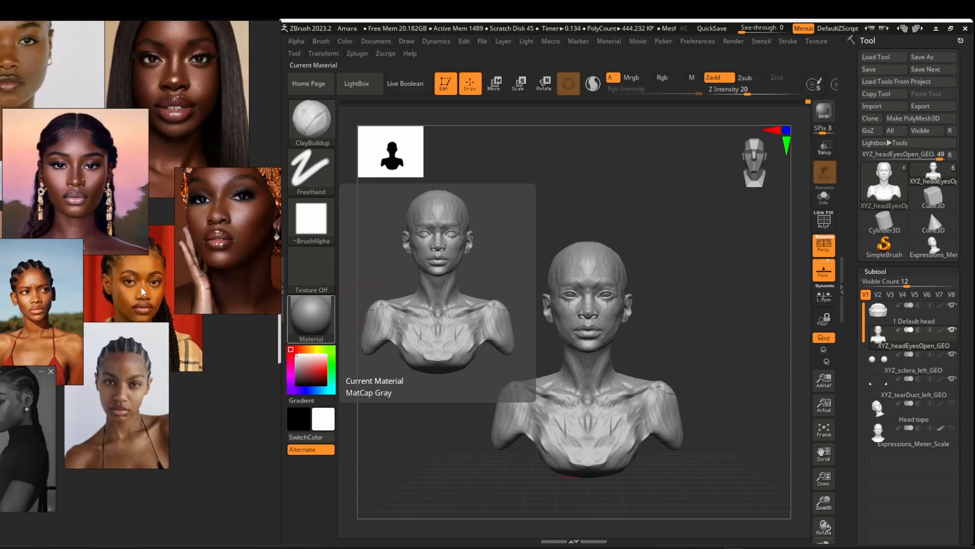
{"action": "scroll", "coordinate": [192, 370], "scroll_direction": "up", "scroll_amount": 4}
{"action": "scroll", "coordinate": [179, 330], "scroll_direction": "down", "scroll_amount": 4}
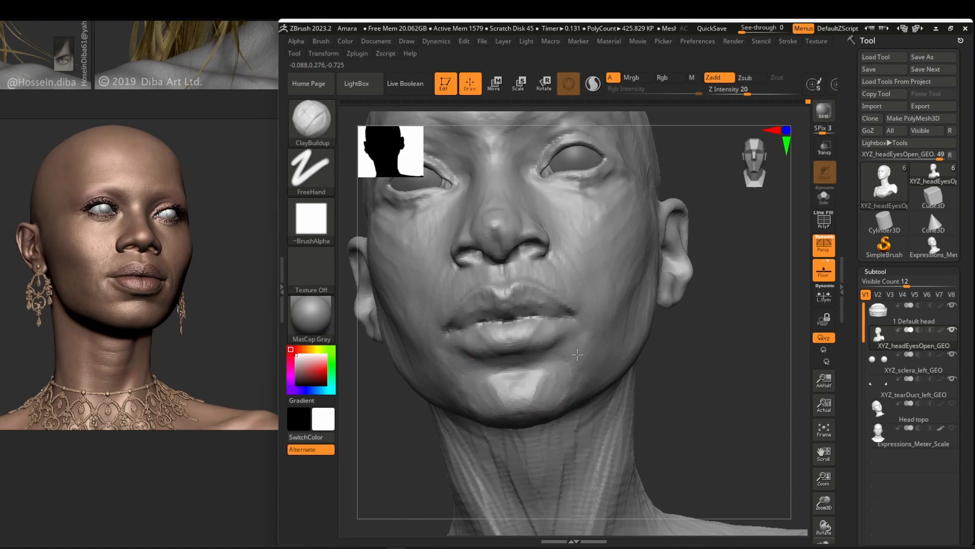
- Reshape the lips and mouth corners in front and side views with the Move brush
{"action": "key", "text": "s"}
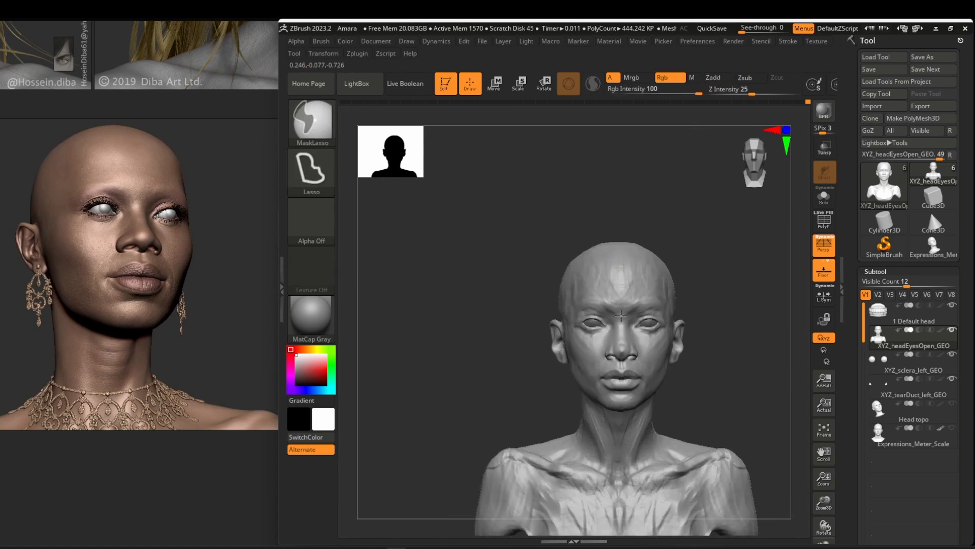
{"action": "key", "text": "b"}
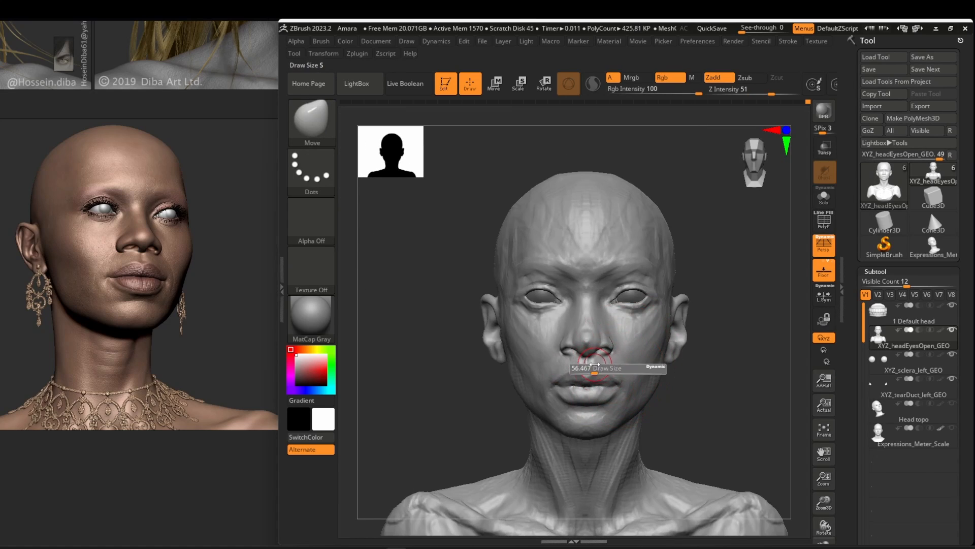
{"action": "key", "text": "s"}
{"action": "mouse_move", "coordinate": [617, 387]}
{"action": "right_mouse_down", "text": "ctrl"}
{"action": "mouse_move", "coordinate": [613, 403]}
{"action": "mouse_move", "coordinate": [602, 390]}
{"action": "right_mouse_up", "text": "ctrl"}
{"action": "mouse_move", "coordinate": [602, 391]}
{"action": "right_mouse_down", "text": "alt"}
{"action": "mouse_move", "coordinate": [612, 329]}
{"action": "mouse_move", "coordinate": [577, 314]}
{"action": "right_mouse_up", "text": "alt"}
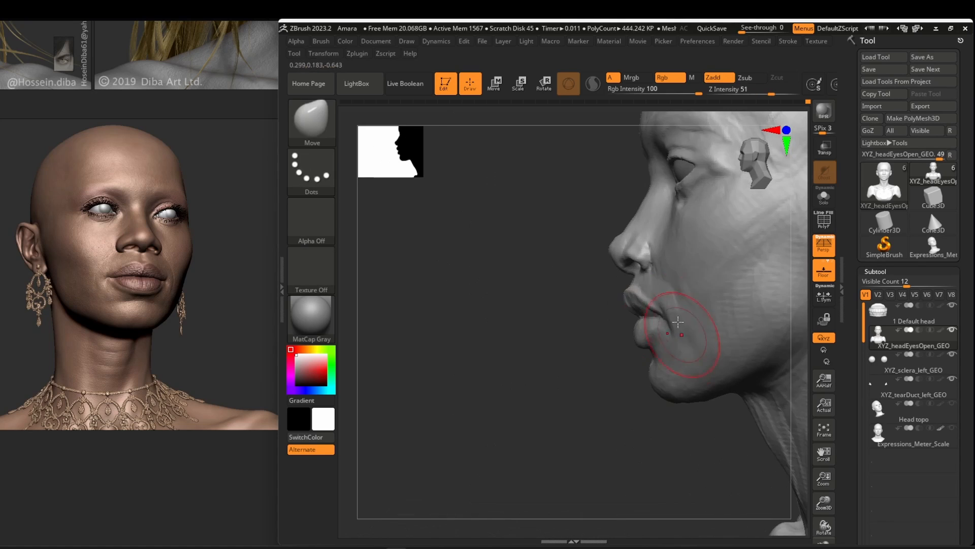
{"action": "left_click_drag", "start_coordinate": [677, 332], "coordinate": [671, 330]}
{"action": "right_click_drag", "start_coordinate": [630, 325], "coordinate": [686, 305]}
{"action": "mouse_move", "coordinate": [686, 304]}
{"action": "right_mouse_down", "text": "ctrl"}
{"action": "mouse_move", "coordinate": [687, 266]}
{"action": "mouse_move", "coordinate": [668, 363]}
{"action": "mouse_move", "coordinate": [671, 325]}
{"action": "right_mouse_up", "text": "ctrl"}
{"action": "key", "text": "s"}
{"action": "mouse_move", "coordinate": [670, 325]}
{"action": "right_mouse_down", "text": "ctrl"}
{"action": "mouse_move", "coordinate": [660, 289]}
{"action": "mouse_move", "coordinate": [655, 343]}
{"action": "right_mouse_up", "text": "ctrl"}
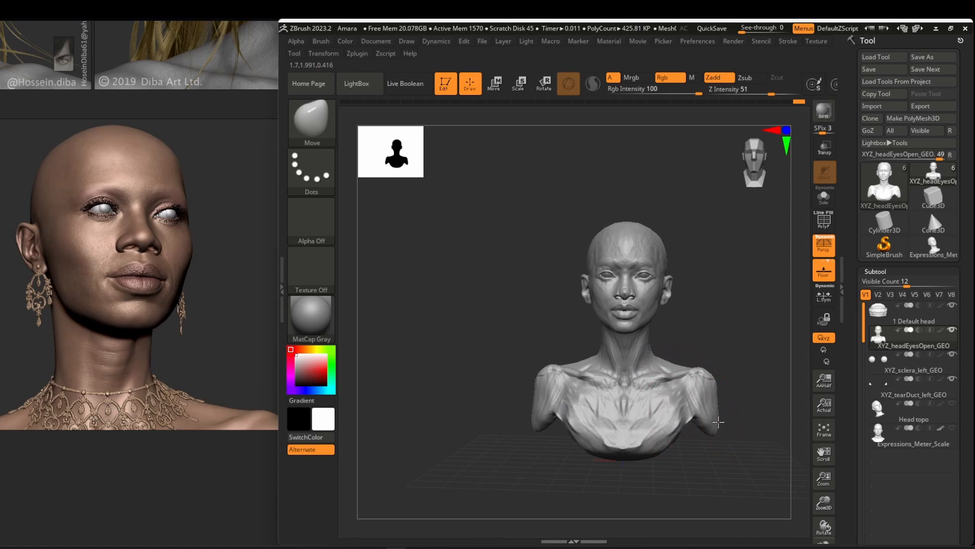
- Adjust the neck and shoulder profile with a large Move brush, following the braided-hair side-profile portrait
{"action": "right_click_drag", "start_coordinate": [718, 422], "coordinate": [623, 403]}
{"action": "scroll", "coordinate": [183, 284], "scroll_direction": "down", "scroll_amount": 3}
{"action": "middle_click_drag", "start_coordinate": [178, 279], "coordinate": [150, 243]}
{"action": "scroll", "coordinate": [151, 243], "scroll_direction": "up", "scroll_amount": 1}
{"action": "right_click_drag", "start_coordinate": [577, 392], "coordinate": [752, 394]}
{"action": "right_click_drag", "start_coordinate": [538, 355], "coordinate": [598, 342], "text": "ctrl"}
{"action": "key", "text": "s"}
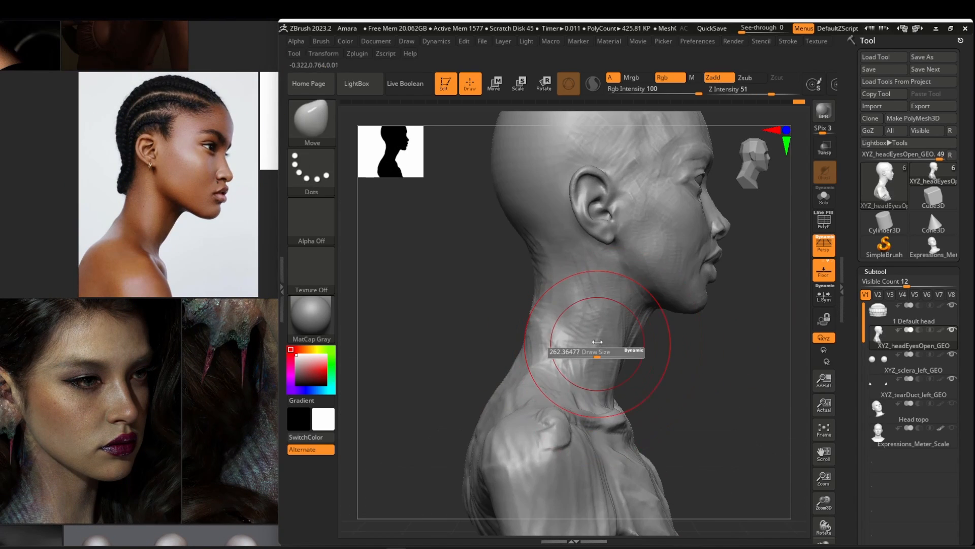
{"action": "mouse_move", "coordinate": [628, 438]}
{"action": "right_mouse_down", "text": "alt"}
{"action": "mouse_move", "coordinate": [617, 392]}
{"action": "mouse_move", "coordinate": [587, 435]}
{"action": "right_mouse_up", "text": "alt"}
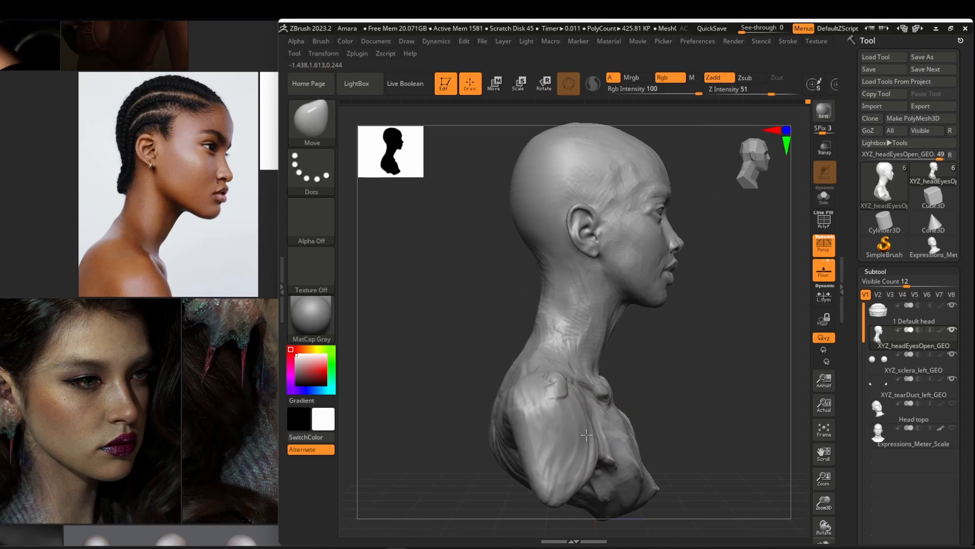
{"action": "key", "text": "s"}
{"action": "mouse_move", "coordinate": [655, 443]}
{"action": "right_mouse_down"}
{"action": "mouse_move", "coordinate": [605, 428]}
{"action": "mouse_move", "coordinate": [650, 386]}
{"action": "right_mouse_up"}
{"action": "key", "text": "s"}
{"action": "left_click", "coordinate": [586, 365]}
- Build up the cheek beside the mouth with the ClayBuildup brush, checking the portrait references
{"action": "mouse_move", "coordinate": [601, 287]}
{"action": "right_mouse_down", "text": "alt"}
{"action": "mouse_move", "coordinate": [587, 336]}
{"action": "mouse_move", "coordinate": [703, 303]}
{"action": "mouse_move", "coordinate": [701, 335]}
{"action": "mouse_move", "coordinate": [617, 264]}
{"action": "right_mouse_up", "text": "alt"}
{"action": "right_click_drag", "start_coordinate": [617, 264], "coordinate": [620, 293], "text": "ctrl"}
{"action": "scroll", "coordinate": [182, 214], "scroll_direction": "down", "scroll_amount": 10}
{"action": "scroll", "coordinate": [189, 215], "scroll_direction": "up", "scroll_amount": 10}
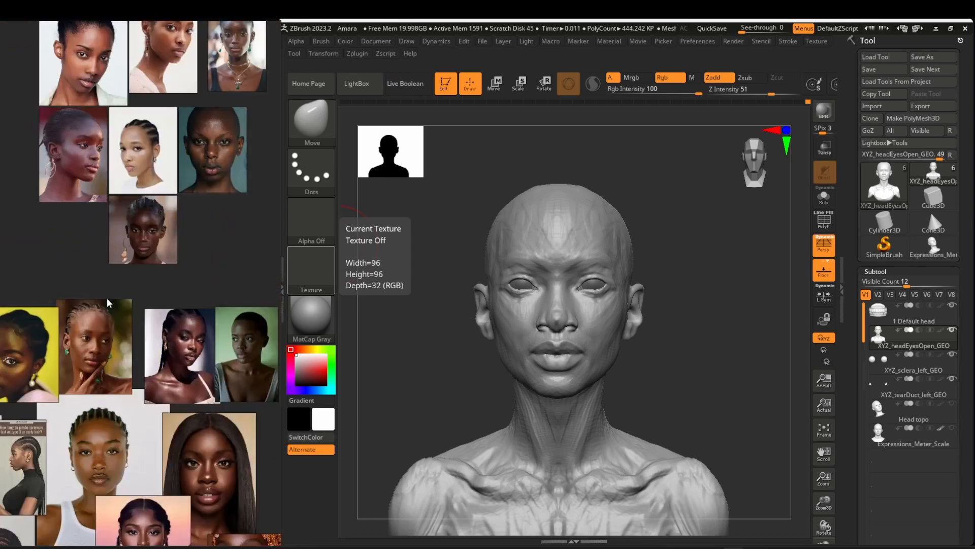
{"action": "mouse_move", "coordinate": [687, 350]}
{"action": "right_mouse_down", "text": "ctrl"}
{"action": "mouse_move", "coordinate": [628, 412]}
{"action": "mouse_move", "coordinate": [584, 409]}
{"action": "mouse_move", "coordinate": [612, 376]}
{"action": "mouse_move", "coordinate": [599, 430]}
{"action": "right_mouse_up", "text": "ctrl"}
{"action": "key", "text": "b"}
{"action": "key", "text": "c"}
{"action": "key", "text": "b"}
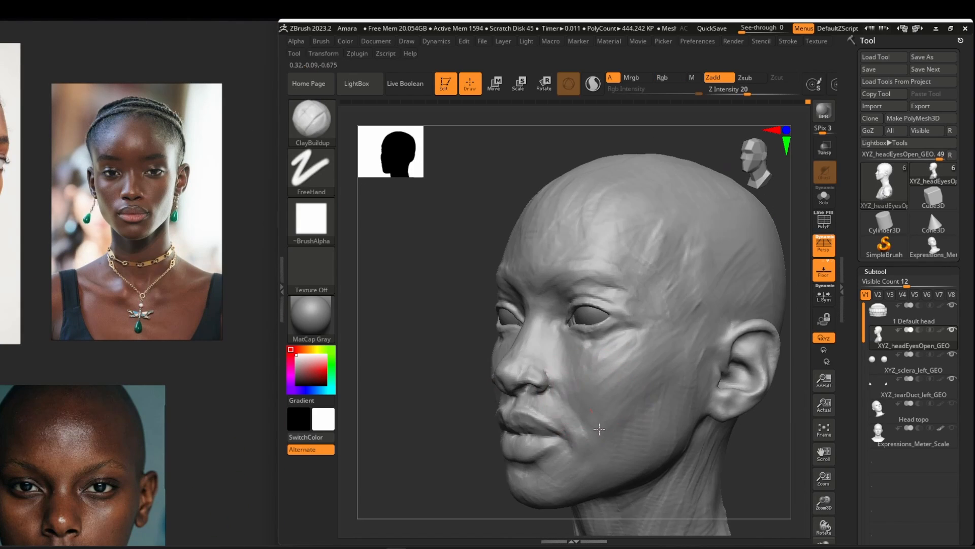
{"action": "key", "text": "s"}
{"action": "mouse_move", "coordinate": [596, 364]}
{"action": "right_mouse_down"}
{"action": "mouse_move", "coordinate": [610, 320]}
{"action": "mouse_move", "coordinate": [599, 396]}
{"action": "mouse_move", "coordinate": [653, 373]}
{"action": "mouse_move", "coordinate": [616, 361]}
{"action": "mouse_move", "coordinate": [623, 378]}
{"action": "right_mouse_up"}
{"action": "right_click_drag", "start_coordinate": [624, 379], "coordinate": [633, 307], "text": "ctrl"}
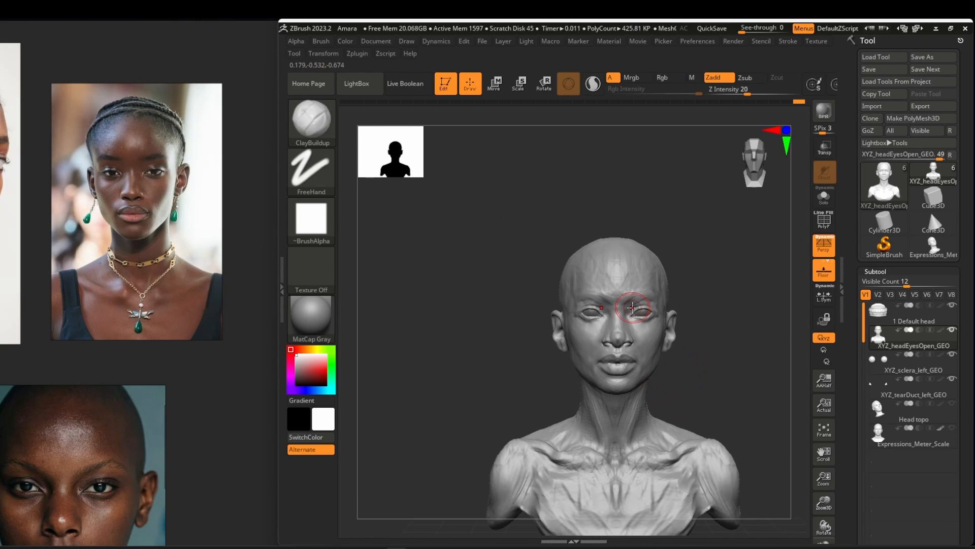
- Adjust the overall face shape with the Move and ClayBuildup brushes, comparing it with the braided-hair portraits
{"action": "scroll", "coordinate": [156, 394], "scroll_direction": "down", "scroll_amount": 5}
{"action": "middle_click_drag", "start_coordinate": [157, 394], "coordinate": [157, 243]}
{"action": "mouse_move", "coordinate": [745, 379]}
{"action": "right_mouse_down", "text": "ctrl"}
{"action": "mouse_move", "coordinate": [612, 266]}
{"action": "mouse_move", "coordinate": [597, 354]}
{"action": "mouse_move", "coordinate": [564, 330]}
{"action": "mouse_move", "coordinate": [603, 300]}
{"action": "mouse_move", "coordinate": [565, 335]}
{"action": "mouse_move", "coordinate": [513, 274]}
{"action": "mouse_move", "coordinate": [553, 284]}
{"action": "right_mouse_up", "text": "ctrl"}
{"action": "right_click", "coordinate": [547, 311]}
{"action": "key", "text": "b"}
{"action": "key", "text": "m"}
{"action": "key", "text": "v"}
{"action": "key", "text": "s"}
{"action": "mouse_move", "coordinate": [554, 284]}
{"action": "right_mouse_down", "text": "ctrl"}
{"action": "mouse_move", "coordinate": [584, 317]}
{"action": "mouse_move", "coordinate": [584, 284]}
{"action": "mouse_move", "coordinate": [587, 335]}
{"action": "mouse_move", "coordinate": [599, 312]}
{"action": "mouse_move", "coordinate": [624, 313]}
{"action": "mouse_move", "coordinate": [627, 333]}
{"action": "right_mouse_up", "text": "ctrl"}
{"action": "key", "text": "b"}
{"action": "key", "text": "c"}
{"action": "key", "text": "b"}
{"action": "right_click_drag", "start_coordinate": [627, 332], "coordinate": [625, 305], "text": "ctrl"}
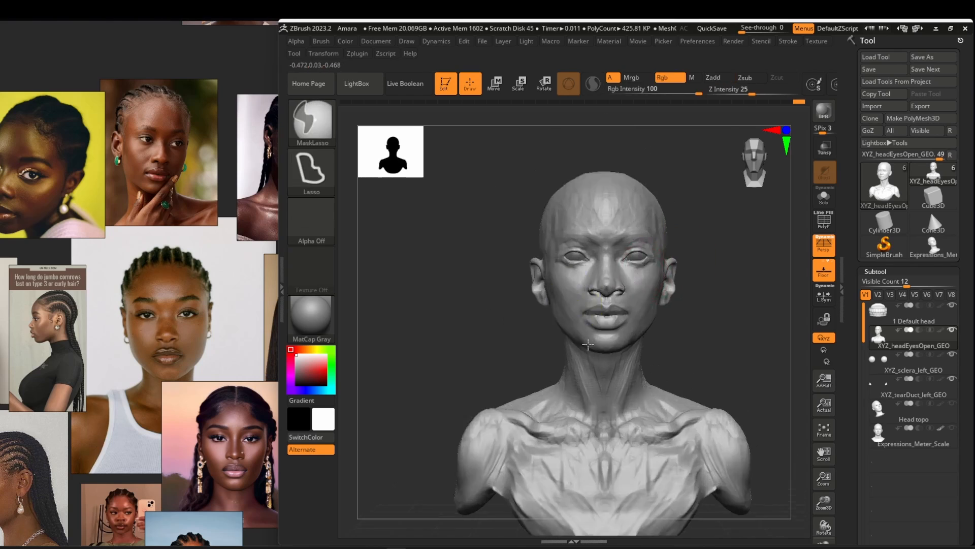
{"action": "right_click_drag", "start_coordinate": [426, 325], "coordinate": [487, 307]}
{"action": "mouse_move", "coordinate": [488, 308]}
{"action": "right_mouse_down", "text": "ctrl"}
{"action": "mouse_move", "coordinate": [490, 347]}
{"action": "mouse_move", "coordinate": [548, 335]}
{"action": "right_mouse_up", "text": "ctrl"}
{"action": "mouse_move", "coordinate": [549, 336]}
{"action": "right_mouse_down", "text": "ctrl"}
{"action": "mouse_move", "coordinate": [552, 305]}
{"action": "mouse_move", "coordinate": [563, 337]}
{"action": "right_mouse_up", "text": "ctrl"}
- Sharpen the crease between the upper and lower lips with the DamStandard brush
{"action": "key", "text": "b"}
{"action": "key", "text": "d"}
{"action": "key", "text": "s"}
{"action": "left_click_drag", "start_coordinate": [528, 329], "coordinate": [588, 328]}
{"action": "mouse_move", "coordinate": [629, 346]}
{"action": "right_mouse_down", "text": "ctrl"}
{"action": "mouse_move", "coordinate": [649, 300]}
{"action": "mouse_move", "coordinate": [645, 340]}
{"action": "right_mouse_up", "text": "ctrl"}
{"action": "right_click_drag", "start_coordinate": [645, 340], "coordinate": [660, 282], "text": "ctrl"}
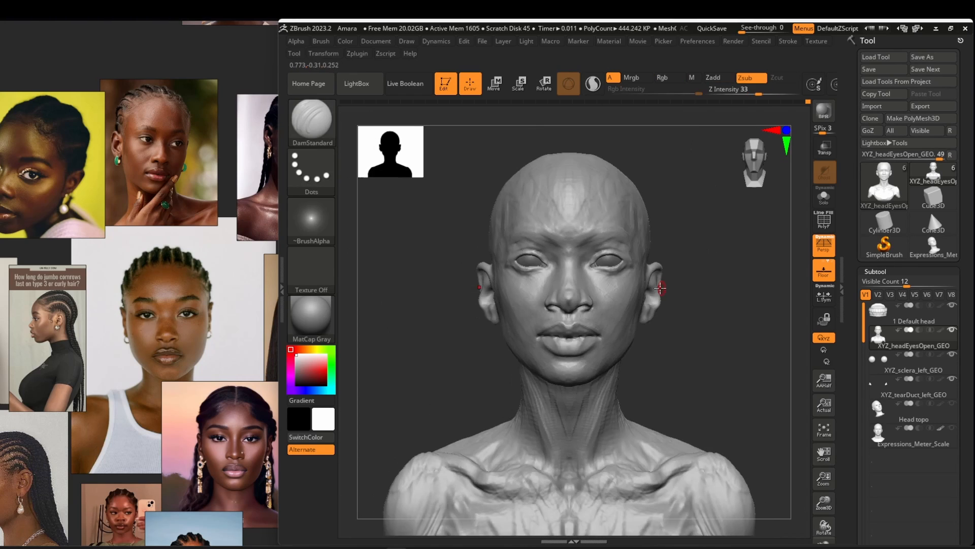
{"action": "right_click_drag", "start_coordinate": [612, 340], "coordinate": [615, 381], "text": "ctrl"}
{"action": "left_click_drag", "start_coordinate": [604, 332], "coordinate": [607, 330]}
{"action": "mouse_move", "coordinate": [635, 330]}
{"action": "right_mouse_down", "text": "ctrl"}
{"action": "mouse_move", "coordinate": [653, 290]}
{"action": "mouse_move", "coordinate": [588, 326]}
{"action": "mouse_move", "coordinate": [584, 366]}
{"action": "right_mouse_up", "text": "ctrl"}
- Build up the sides and wings of the nose with the ClayBuildup brush
{"action": "key", "text": "b"}
{"action": "key", "text": "c"}
{"action": "key", "text": "b"}
{"action": "left_click_drag", "start_coordinate": [567, 393], "coordinate": [539, 337]}
{"action": "right_click_drag", "start_coordinate": [540, 371], "coordinate": [533, 404]}
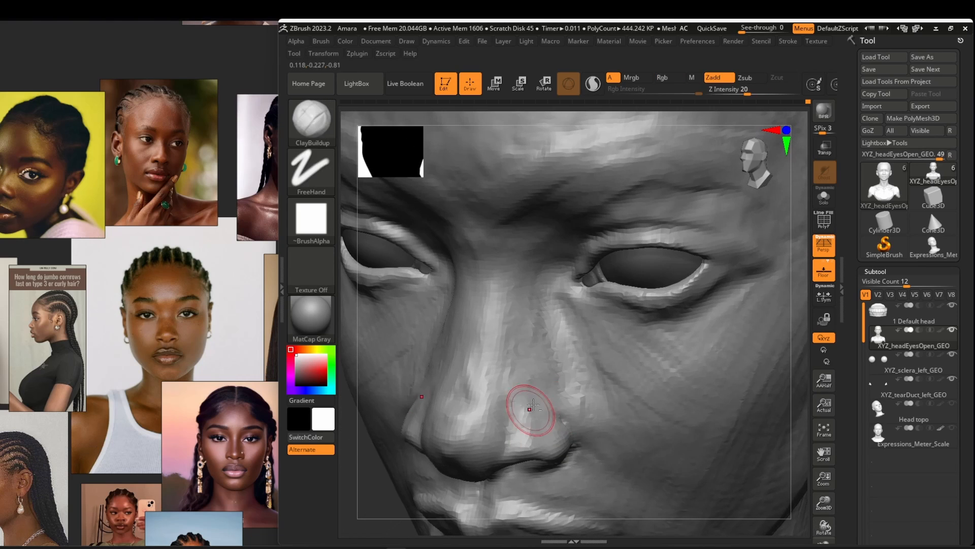
{"action": "left_click_drag", "start_coordinate": [574, 421], "coordinate": [573, 396]}
{"action": "mouse_move", "coordinate": [460, 437]}
{"action": "right_mouse_down", "text": "ctrl"}
{"action": "mouse_move", "coordinate": [442, 392]}
{"action": "mouse_move", "coordinate": [488, 376]}
{"action": "right_mouse_up", "text": "ctrl"}
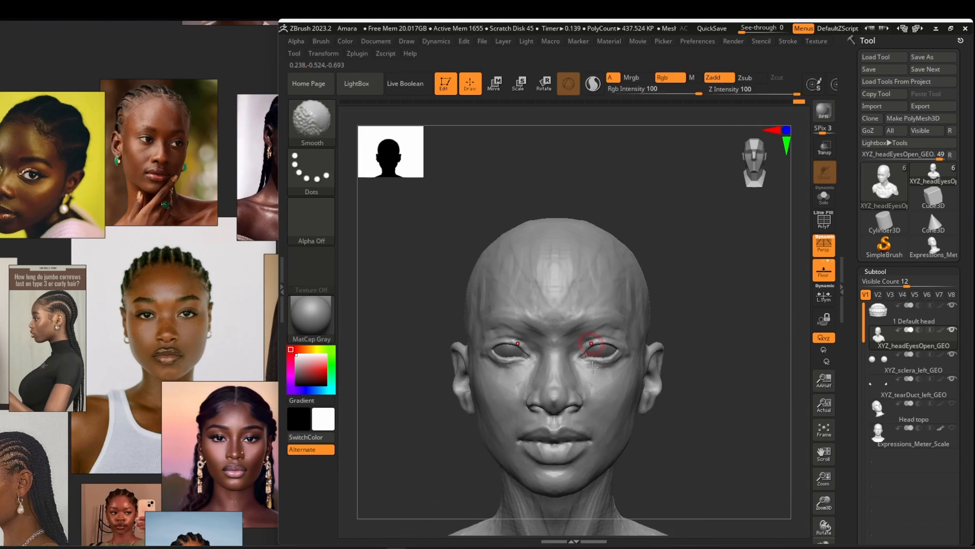
- Sculpt the under-eye area and cheek planes with the ClayBuildup brush and smooth the transitions
{"action": "mouse_move", "coordinate": [599, 348]}
{"action": "right_mouse_down", "text": "ctrl"}
{"action": "mouse_move", "coordinate": [635, 343]}
{"action": "mouse_move", "coordinate": [568, 346]}
{"action": "mouse_move", "coordinate": [584, 375]}
{"action": "right_mouse_up", "text": "ctrl"}
{"action": "left_click_drag", "start_coordinate": [579, 363], "coordinate": [567, 406]}
{"action": "mouse_move", "coordinate": [609, 345]}
{"action": "right_mouse_down", "text": "ctrl"}
{"action": "mouse_move", "coordinate": [632, 279]}
{"action": "mouse_move", "coordinate": [623, 340]}
{"action": "mouse_move", "coordinate": [589, 351]}
{"action": "right_mouse_up", "text": "ctrl"}
{"action": "right_click_drag", "start_coordinate": [589, 350], "coordinate": [632, 328], "text": "ctrl"}
{"action": "key", "text": "s"}
{"action": "left_click_drag", "start_coordinate": [634, 327], "coordinate": [648, 327]}
{"action": "mouse_move", "coordinate": [648, 341]}
{"action": "right_mouse_down"}
{"action": "mouse_move", "coordinate": [574, 343]}
{"action": "mouse_move", "coordinate": [644, 358]}
{"action": "right_mouse_up"}
{"action": "left_click_drag", "start_coordinate": [641, 355], "coordinate": [618, 381]}
{"action": "mouse_move", "coordinate": [594, 338]}
{"action": "right_mouse_down"}
{"action": "mouse_move", "coordinate": [617, 384]}
{"action": "mouse_move", "coordinate": [627, 326]}
{"action": "right_mouse_up"}
{"action": "right_click_drag", "start_coordinate": [589, 365], "coordinate": [612, 350]}
{"action": "mouse_move", "coordinate": [612, 350]}
{"action": "right_mouse_down", "text": "shift"}
{"action": "mouse_move", "coordinate": [633, 333]}
{"action": "mouse_move", "coordinate": [599, 376]}
{"action": "right_mouse_up", "text": "shift"}
- Adjust the outline of the cheeks and jaw in front view with the Move brush
{"action": "key", "text": "b"}
{"action": "key", "text": "m"}
{"action": "key", "text": "v"}
{"action": "key", "text": "s"}
{"action": "mouse_move", "coordinate": [589, 309]}
{"action": "right_mouse_down", "text": "ctrl"}
{"action": "mouse_move", "coordinate": [641, 226]}
{"action": "mouse_move", "coordinate": [635, 269]}
{"action": "right_mouse_up", "text": "ctrl"}
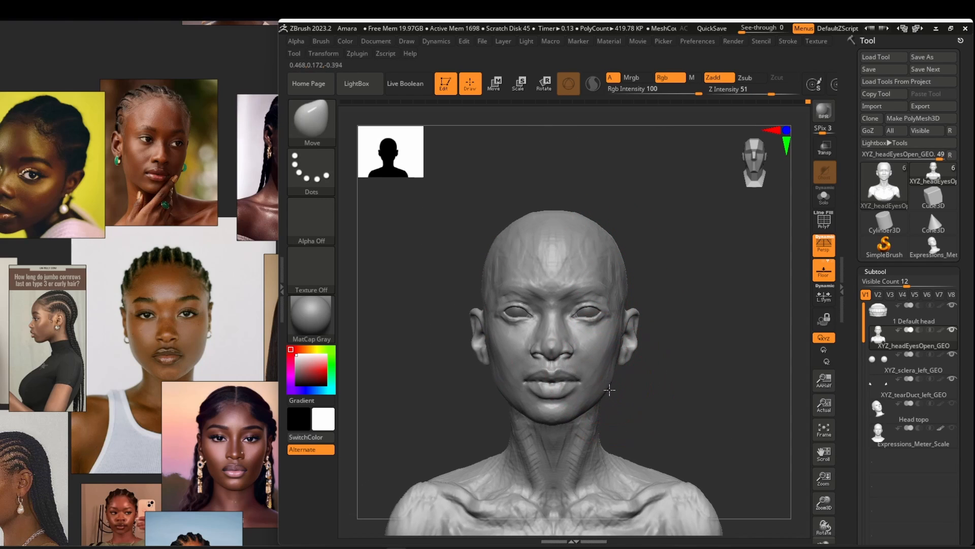
{"action": "key", "text": "s"}
{"action": "mouse_move", "coordinate": [609, 390]}
{"action": "right_mouse_down"}
{"action": "mouse_move", "coordinate": [620, 349]}
{"action": "mouse_move", "coordinate": [645, 366]}
{"action": "right_mouse_up"}
- Refine the area around the mouth corners with the ClayBuildup and Move brushes
{"action": "key", "text": "b"}
{"action": "key", "text": "c"}
{"action": "key", "text": "b"}
{"action": "mouse_move", "coordinate": [645, 365]}
{"action": "right_mouse_down", "text": "ctrl"}
{"action": "mouse_move", "coordinate": [616, 326]}
{"action": "mouse_move", "coordinate": [635, 409]}
{"action": "mouse_move", "coordinate": [627, 331]}
{"action": "mouse_move", "coordinate": [625, 406]}
{"action": "right_mouse_up", "text": "ctrl"}
{"action": "key", "text": "b"}
{"action": "key", "text": "m"}
{"action": "key", "text": "v"}
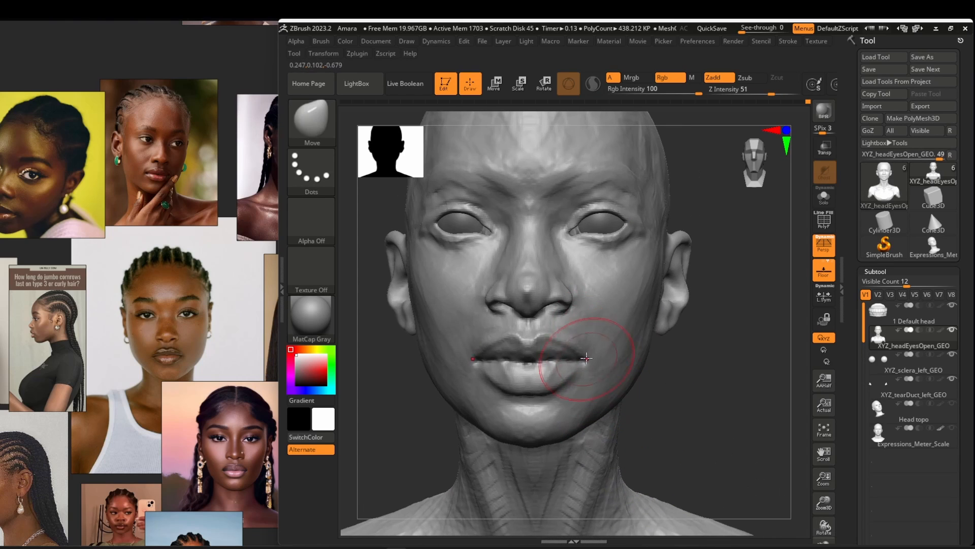
{"action": "right_click_drag", "start_coordinate": [577, 358], "coordinate": [563, 294], "text": "ctrl"}
- Examine the portraits on the image board and compare their facial proportions with the bust
{"action": "scroll", "coordinate": [203, 325], "scroll_direction": "down", "scroll_amount": 5}
{"action": "scroll", "coordinate": [165, 381], "scroll_direction": "up", "scroll_amount": 5}
{"action": "scroll", "coordinate": [148, 281], "scroll_direction": "up", "scroll_amount": 4}
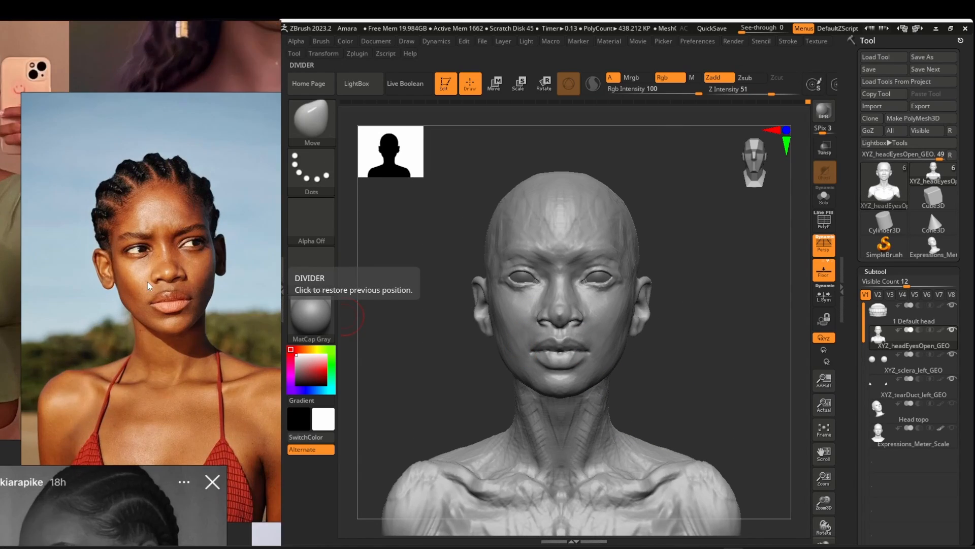
{"action": "scroll", "coordinate": [148, 274], "scroll_direction": "down", "scroll_amount": 8}
{"action": "middle_click_drag", "start_coordinate": [148, 263], "coordinate": [147, 66]}
{"action": "middle_click_drag", "start_coordinate": [137, 330], "coordinate": [170, 177]}
{"action": "key", "text": "alt+Tab"}
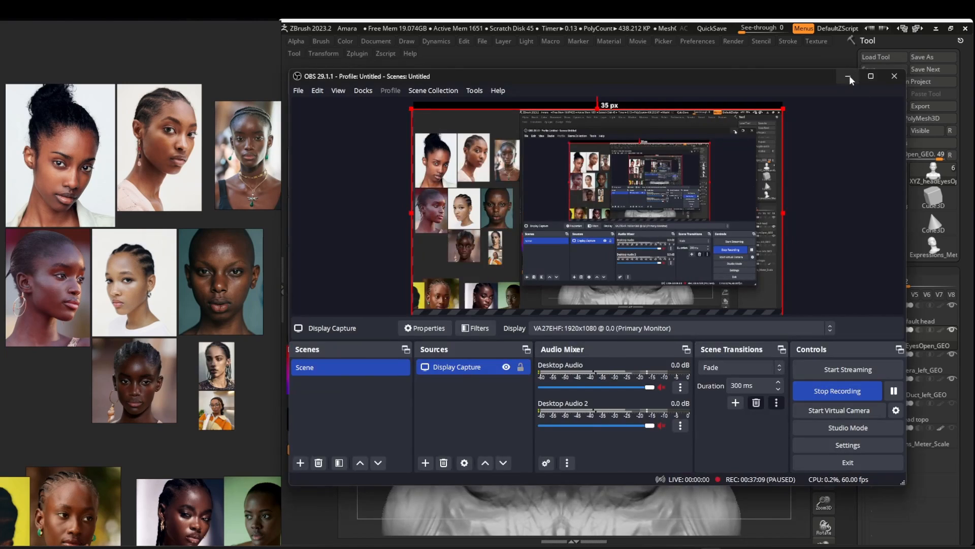
{"action": "left_click", "coordinate": [849, 78]}
{"action": "scroll", "coordinate": [146, 383], "scroll_direction": "up", "scroll_amount": 6}
{"action": "scroll", "coordinate": [146, 384], "scroll_direction": "down", "scroll_amount": 6}
- Build up the mouth corners, lower lip and chin from front and low angles with the ClayBuildup brush
{"action": "mouse_move", "coordinate": [616, 398]}
{"action": "right_mouse_down", "text": "ctrl"}
{"action": "mouse_move", "coordinate": [589, 352]}
{"action": "mouse_move", "coordinate": [519, 380]}
{"action": "mouse_move", "coordinate": [532, 431]}
{"action": "mouse_move", "coordinate": [546, 414]}
{"action": "mouse_move", "coordinate": [515, 350]}
{"action": "right_mouse_up", "text": "ctrl"}
{"action": "key", "text": "b"}
{"action": "key", "text": "c"}
{"action": "key", "text": "b"}
{"action": "right_click_drag", "start_coordinate": [513, 406], "coordinate": [495, 380]}
{"action": "left_click_drag", "start_coordinate": [573, 350], "coordinate": [599, 341]}
{"action": "mouse_move", "coordinate": [573, 355]}
{"action": "right_mouse_down", "text": "shift"}
{"action": "mouse_move", "coordinate": [604, 401]}
{"action": "mouse_move", "coordinate": [569, 355]}
{"action": "right_mouse_up", "text": "shift"}
{"action": "right_click_drag", "start_coordinate": [613, 327], "coordinate": [561, 290]}
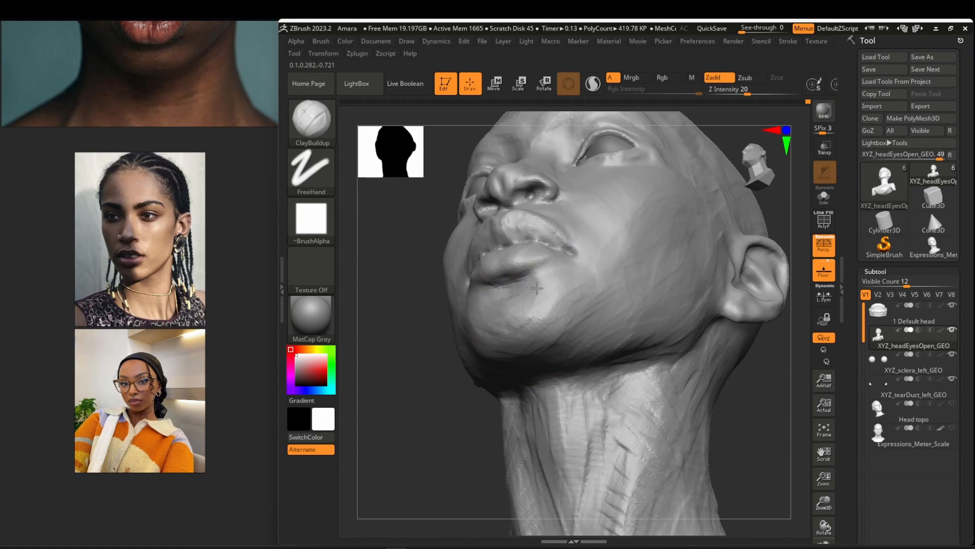
{"action": "right_click_drag", "start_coordinate": [564, 330], "coordinate": [574, 350]}
{"action": "right_click_drag", "start_coordinate": [574, 350], "coordinate": [567, 315], "text": "shift"}
{"action": "mouse_move", "coordinate": [567, 314]}
{"action": "right_mouse_down", "text": "ctrl"}
{"action": "mouse_move", "coordinate": [564, 278]}
{"action": "mouse_move", "coordinate": [597, 314]}
{"action": "right_mouse_up", "text": "ctrl"}
{"action": "right_click_drag", "start_coordinate": [597, 315], "coordinate": [651, 253], "text": "shift"}
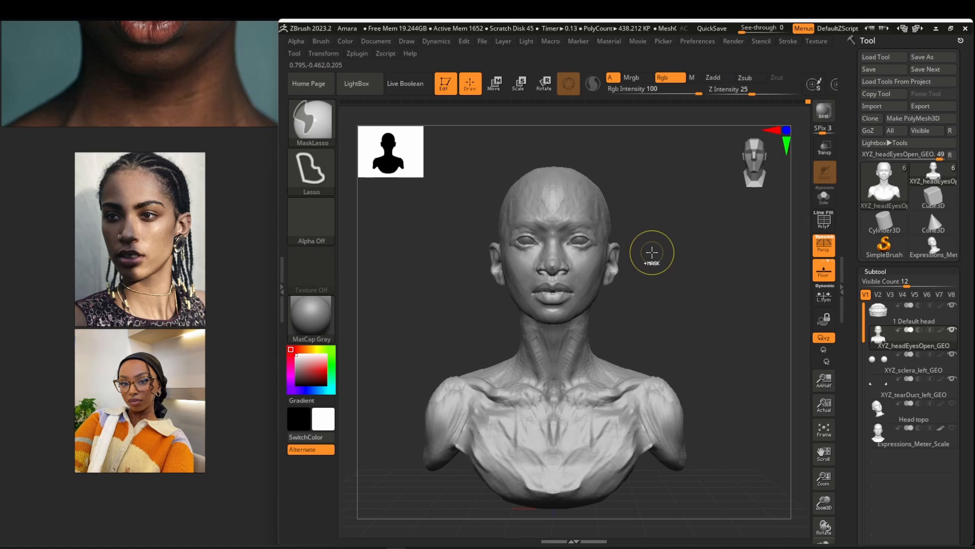
- Reshape the chin and jawline with the Move brush and refine the jaw's lower edge with ClayBuildup
{"action": "key", "text": "b"}
{"action": "key", "text": "m"}
{"action": "key", "text": "v"}
{"action": "key", "text": "s"}
{"action": "mouse_move", "coordinate": [592, 322]}
{"action": "right_mouse_down"}
{"action": "mouse_move", "coordinate": [545, 341]}
{"action": "mouse_move", "coordinate": [595, 356]}
{"action": "right_mouse_up"}
{"action": "right_click_drag", "start_coordinate": [595, 356], "coordinate": [555, 416], "text": "ctrl"}
{"action": "right_click_drag", "start_coordinate": [605, 324], "coordinate": [603, 347]}
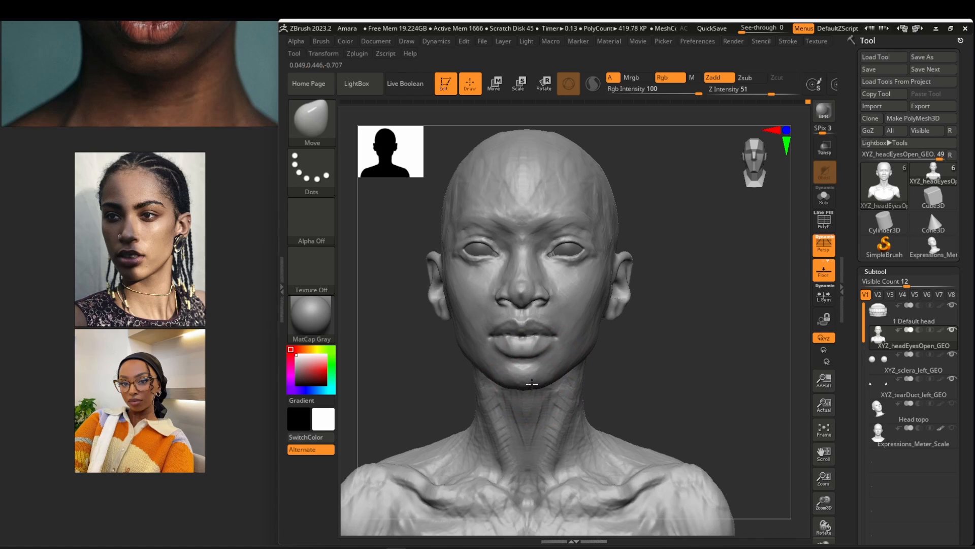
{"action": "mouse_move", "coordinate": [532, 384]}
{"action": "right_mouse_down"}
{"action": "mouse_move", "coordinate": [569, 358]}
{"action": "mouse_move", "coordinate": [562, 386]}
{"action": "mouse_move", "coordinate": [606, 430]}
{"action": "right_mouse_up"}
{"action": "right_click_drag", "start_coordinate": [638, 393], "coordinate": [584, 418]}
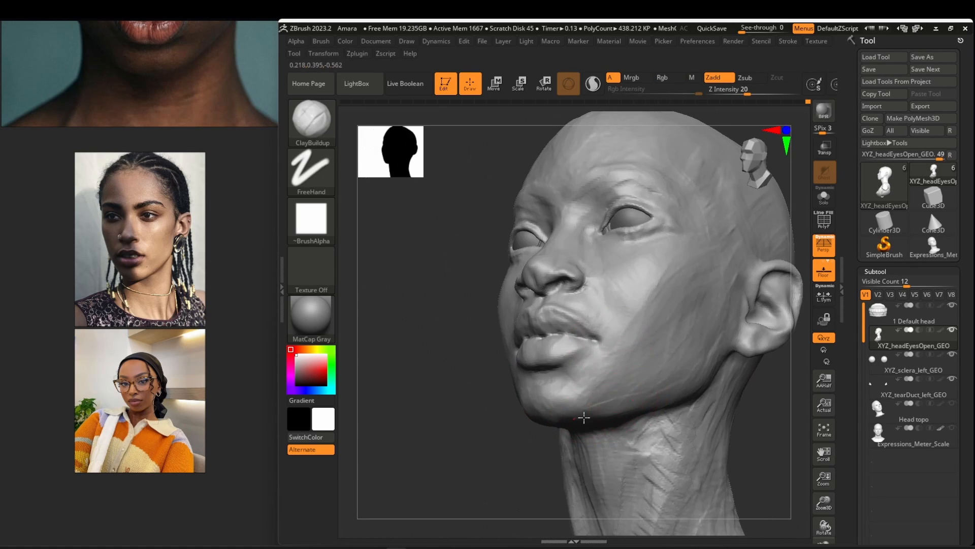
- Reshape the outer eye corner and surrounding area with the Move brush, comparing it with the portrait references
{"action": "left_click", "coordinate": [600, 247], "text": "alt"}
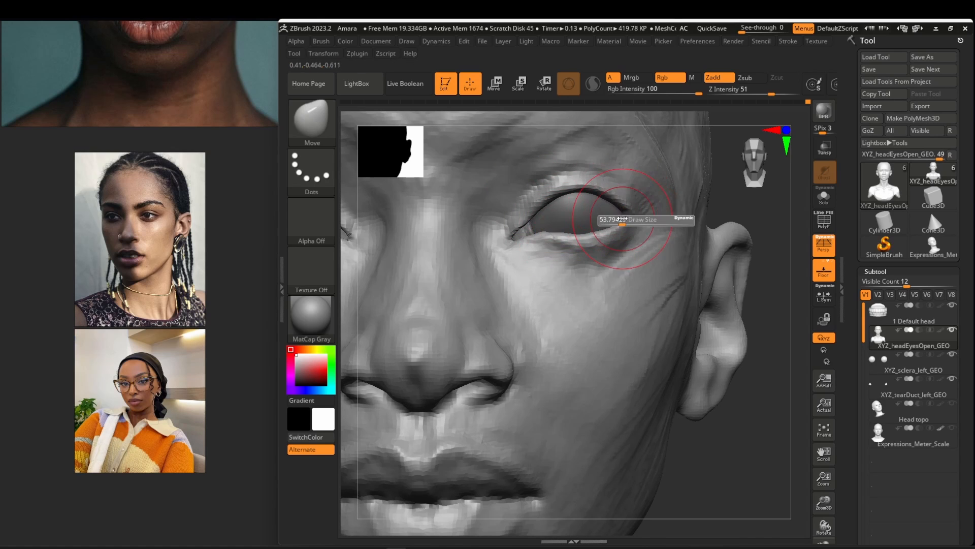
{"action": "mouse_move", "coordinate": [623, 219]}
{"action": "right_mouse_down", "text": "ctrl"}
{"action": "mouse_move", "coordinate": [664, 257]}
{"action": "mouse_move", "coordinate": [637, 287]}
{"action": "right_mouse_up", "text": "ctrl"}
{"action": "left_click_drag", "start_coordinate": [697, 287], "coordinate": [700, 293]}
{"action": "right_click_drag", "start_coordinate": [699, 292], "coordinate": [594, 388], "text": "ctrl"}
{"action": "scroll", "coordinate": [193, 381], "scroll_direction": "down", "scroll_amount": 5}
{"action": "scroll", "coordinate": [194, 381], "scroll_direction": "up", "scroll_amount": 5}
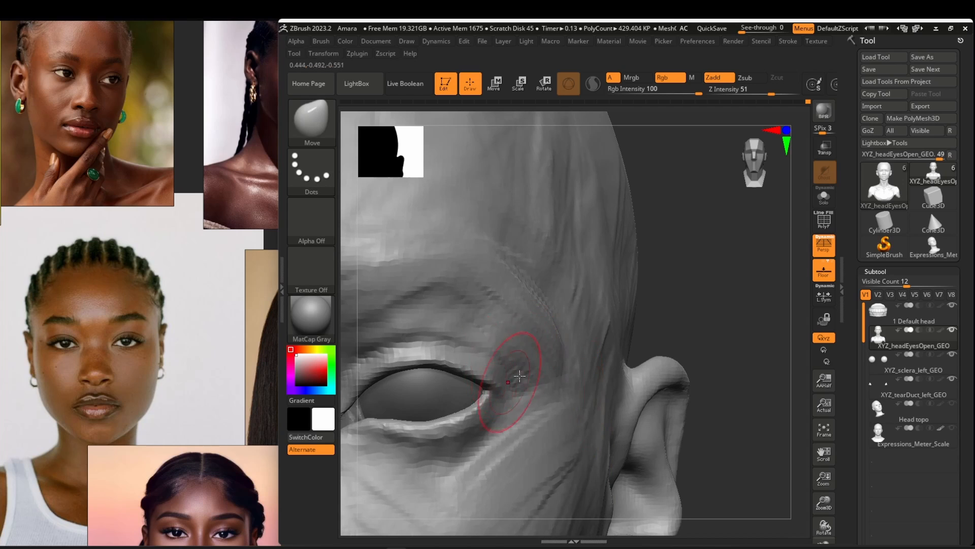
{"action": "right_click_drag", "start_coordinate": [519, 375], "coordinate": [604, 325]}
{"action": "right_click_drag", "start_coordinate": [604, 325], "coordinate": [709, 307], "text": "ctrl"}
{"action": "scroll", "coordinate": [251, 382], "scroll_direction": "down", "scroll_amount": 2}
{"action": "middle_click_drag", "start_coordinate": [251, 382], "coordinate": [148, 299]}
{"action": "scroll", "coordinate": [203, 330], "scroll_direction": "down", "scroll_amount": 5}
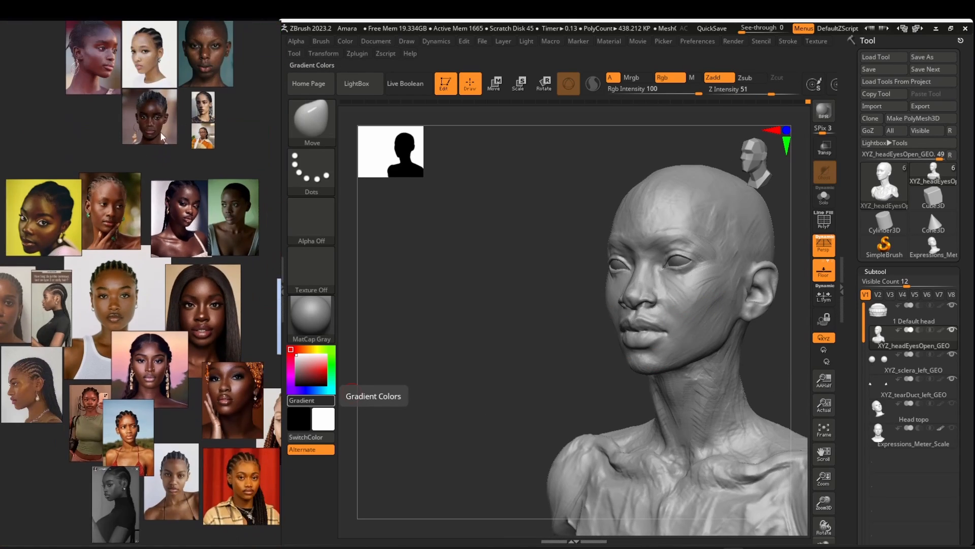
{"action": "scroll", "coordinate": [95, 335], "scroll_direction": "up", "scroll_amount": 5}
- Refine the upper lip area, cheeks and lower eyelids in three-quarter view with the ClayBuildup brush
{"action": "right_click_drag", "start_coordinate": [584, 315], "coordinate": [617, 309]}
{"action": "mouse_move", "coordinate": [617, 310]}
{"action": "right_mouse_down", "text": "ctrl"}
{"action": "mouse_move", "coordinate": [635, 361]}
{"action": "mouse_move", "coordinate": [660, 285]}
{"action": "mouse_move", "coordinate": [640, 320]}
{"action": "mouse_move", "coordinate": [597, 308]}
{"action": "mouse_move", "coordinate": [605, 266]}
{"action": "mouse_move", "coordinate": [632, 318]}
{"action": "right_mouse_up", "text": "ctrl"}
{"action": "key", "text": "b"}
{"action": "key", "text": "c"}
{"action": "key", "text": "b"}
{"action": "right_click_drag", "start_coordinate": [632, 317], "coordinate": [607, 313]}
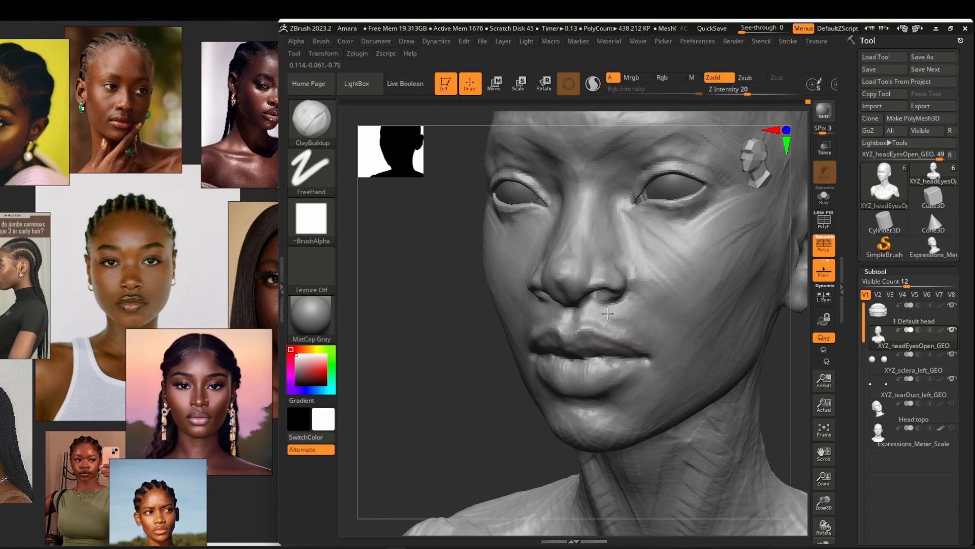
{"action": "right_click_drag", "start_coordinate": [670, 294], "coordinate": [572, 259]}
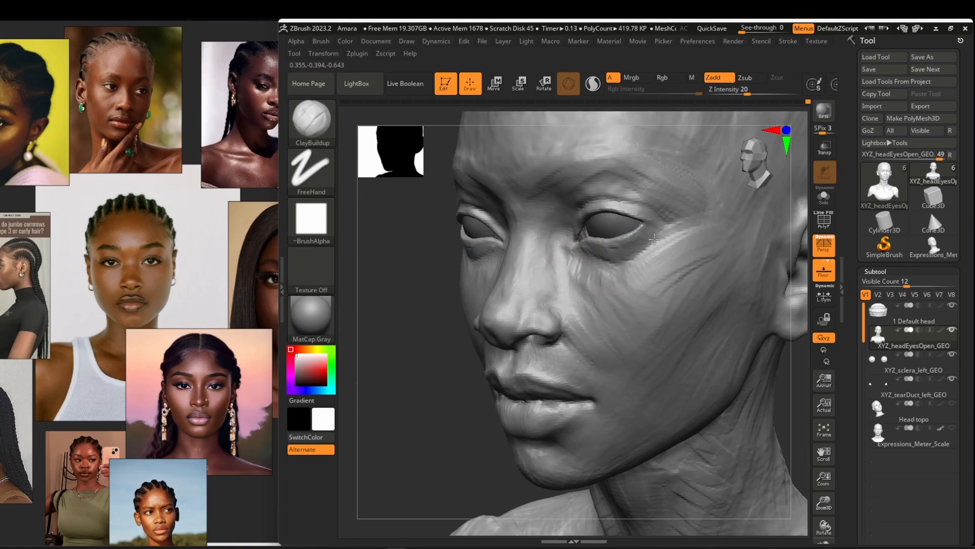
{"action": "mouse_move", "coordinate": [654, 239]}
{"action": "right_mouse_down"}
{"action": "mouse_move", "coordinate": [601, 283]}
{"action": "mouse_move", "coordinate": [625, 308]}
{"action": "right_mouse_up"}
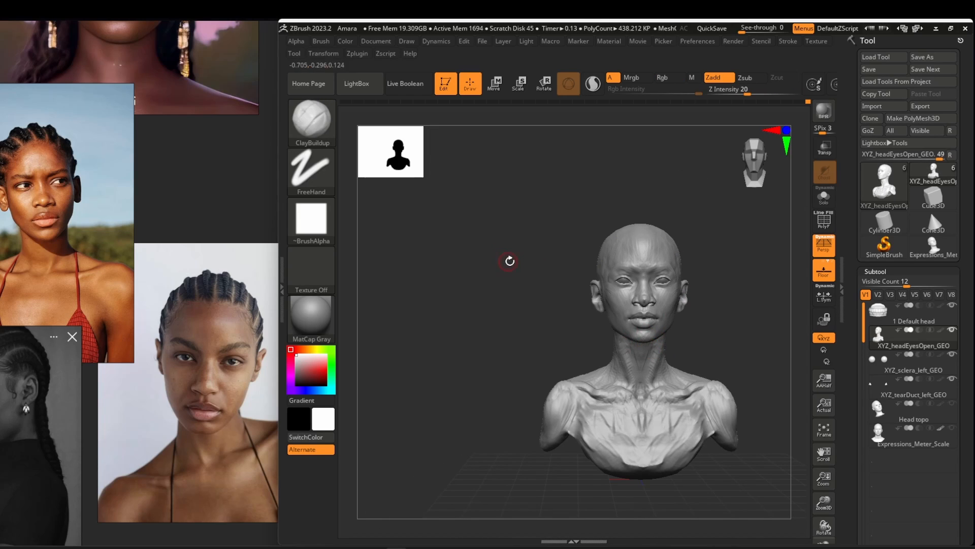
- Check the portrait references and select the eyeball subtool for moving
{"action": "scroll", "coordinate": [248, 141], "scroll_direction": "down", "scroll_amount": 10}
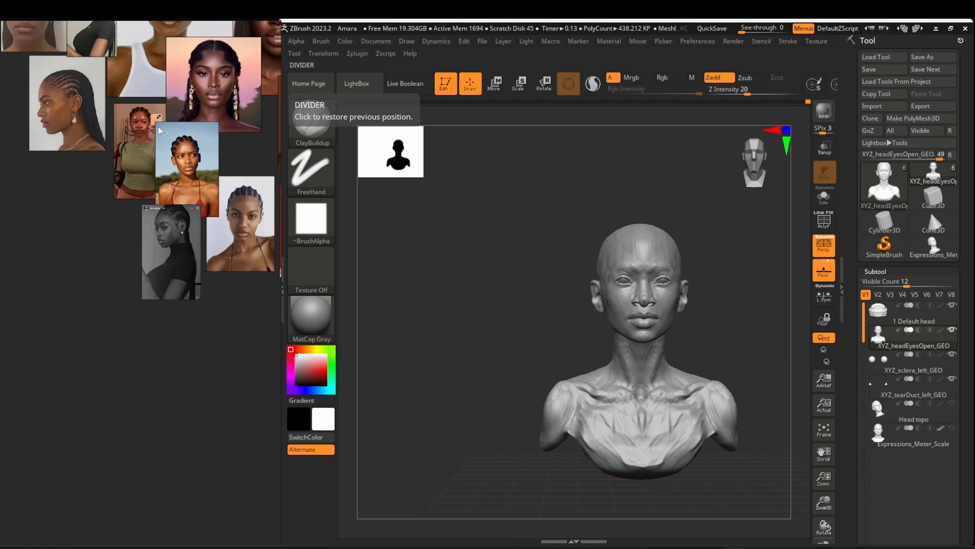
{"action": "scroll", "coordinate": [56, 107], "scroll_direction": "up", "scroll_amount": 6}
{"action": "scroll", "coordinate": [209, 285], "scroll_direction": "down", "scroll_amount": 4}
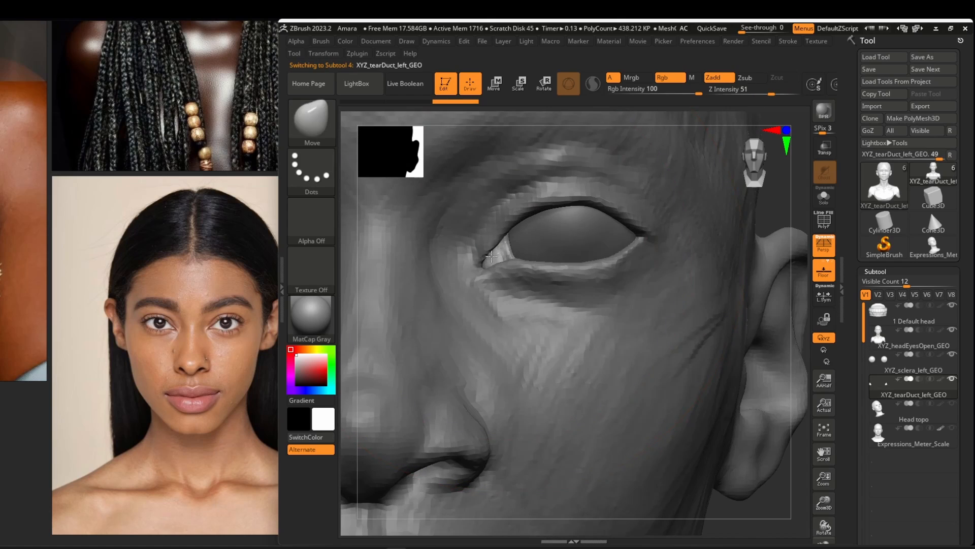
{"action": "left_click", "coordinate": [562, 224], "text": "alt"}
{"action": "key", "text": "w"}
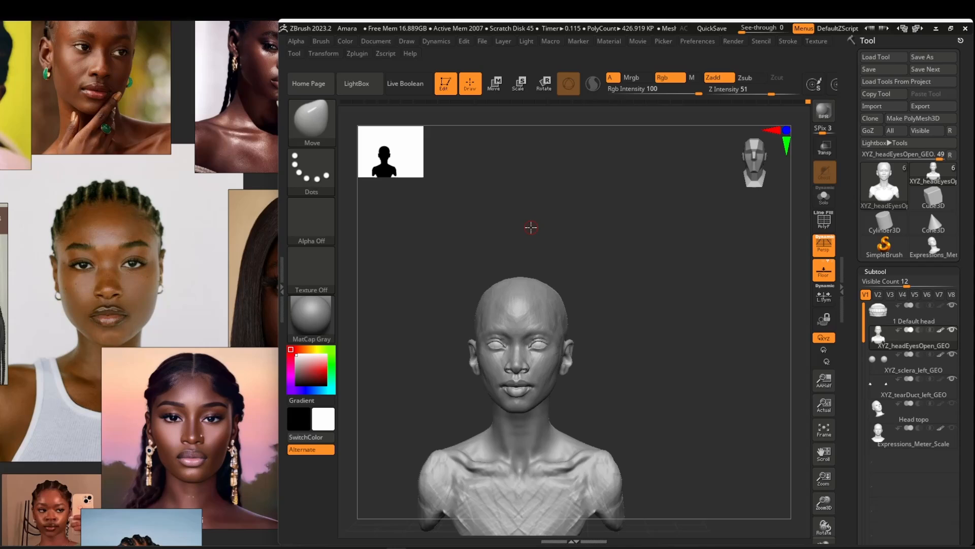
- Smooth the top of the skull and reshape the cranium with the Move brush in side and front views
{"action": "left_click_drag", "start_coordinate": [530, 227], "coordinate": [609, 263], "text": "alt"}
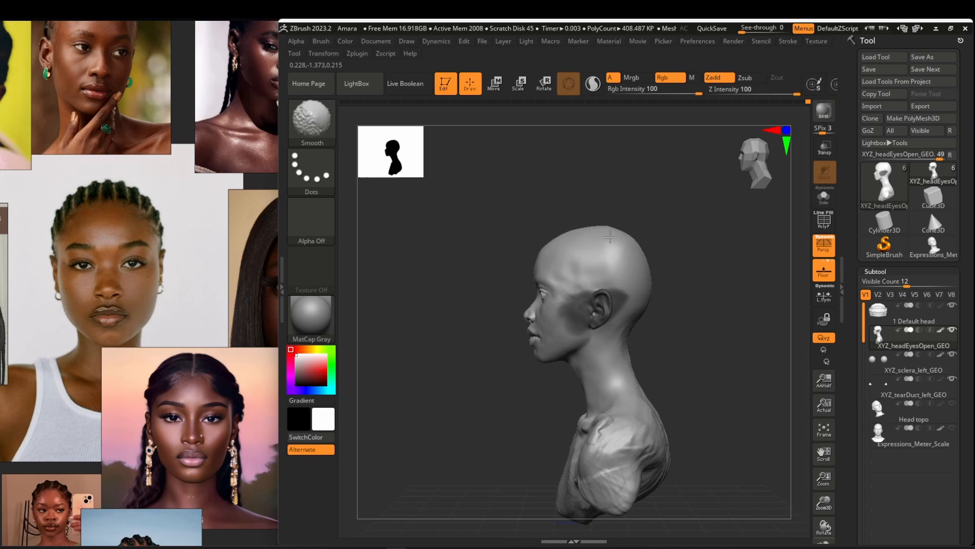
{"action": "right_click_drag", "start_coordinate": [610, 237], "coordinate": [589, 230], "text": "ctrl"}
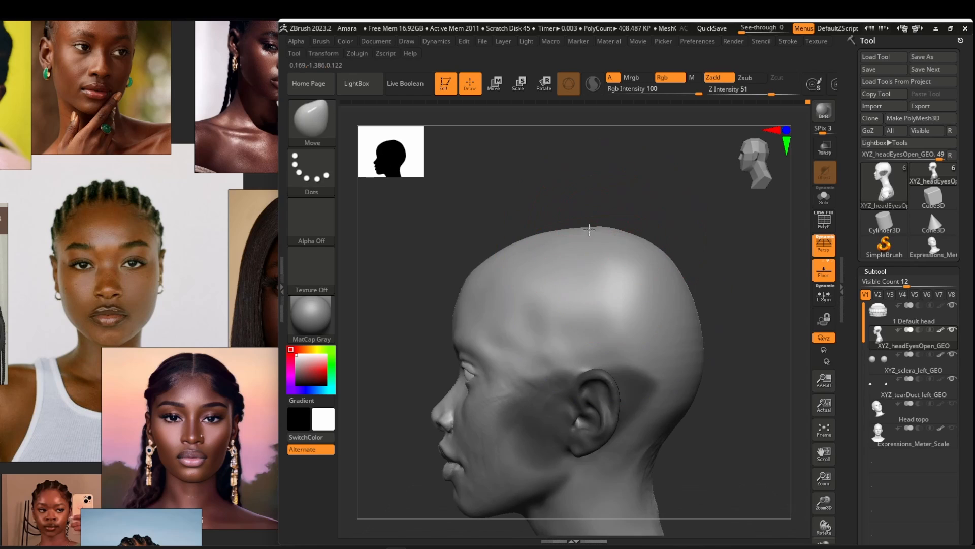
{"action": "mouse_move", "coordinate": [505, 263]}
{"action": "right_mouse_down"}
{"action": "mouse_move", "coordinate": [568, 288]}
{"action": "mouse_move", "coordinate": [647, 355]}
{"action": "mouse_move", "coordinate": [617, 326]}
{"action": "mouse_move", "coordinate": [597, 241]}
{"action": "right_mouse_up"}
{"action": "key", "text": "s"}
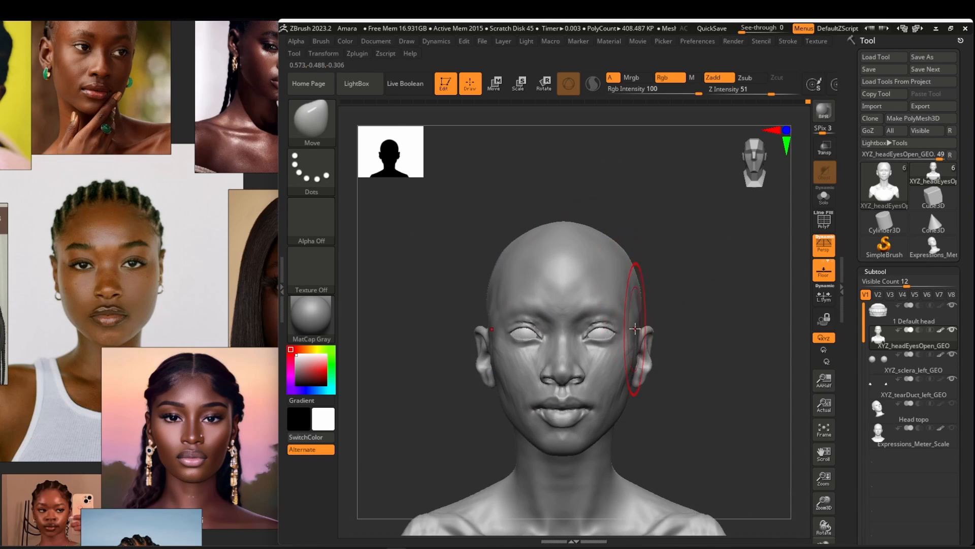
{"action": "mouse_move", "coordinate": [635, 328]}
{"action": "right_mouse_down", "text": "ctrl"}
{"action": "mouse_move", "coordinate": [641, 368]}
{"action": "mouse_move", "coordinate": [642, 305]}
{"action": "mouse_move", "coordinate": [569, 299]}
{"action": "mouse_move", "coordinate": [566, 310]}
{"action": "mouse_move", "coordinate": [598, 311]}
{"action": "mouse_move", "coordinate": [602, 350]}
{"action": "right_mouse_up", "text": "ctrl"}
- Build up the temple and side of the forehead with the ClayBuildup brush and smooth the strokes
{"action": "key", "text": "b"}
{"action": "key", "text": "c"}
{"action": "key", "text": "b"}
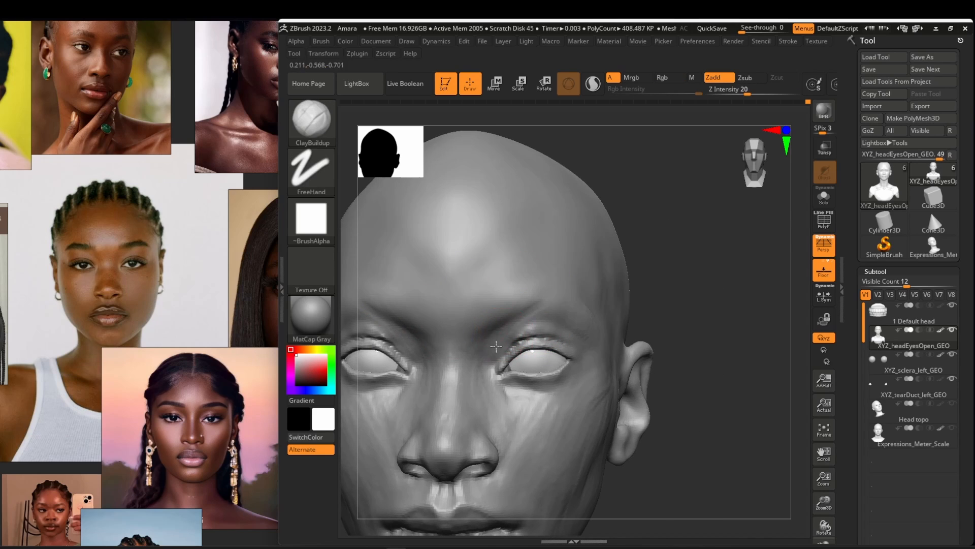
{"action": "right_click_drag", "start_coordinate": [537, 304], "coordinate": [584, 307]}
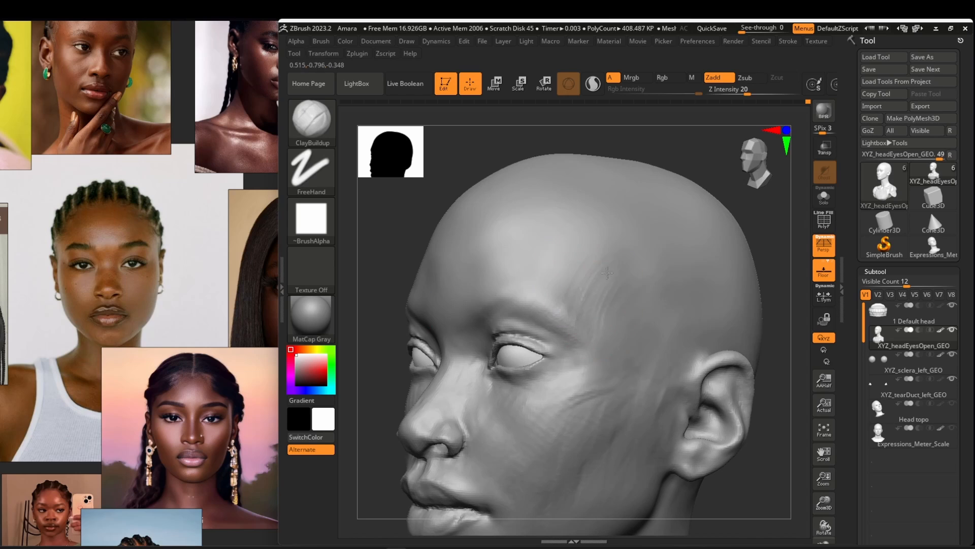
{"action": "left_click_drag", "start_coordinate": [607, 273], "coordinate": [581, 299]}
{"action": "right_click_drag", "start_coordinate": [584, 300], "coordinate": [583, 274], "text": "ctrl"}
{"action": "right_click_drag", "start_coordinate": [583, 275], "coordinate": [583, 289], "text": "shift"}
{"action": "left_click_drag", "start_coordinate": [583, 289], "coordinate": [592, 296], "text": "shift"}
{"action": "right_click_drag", "start_coordinate": [593, 296], "coordinate": [661, 328]}
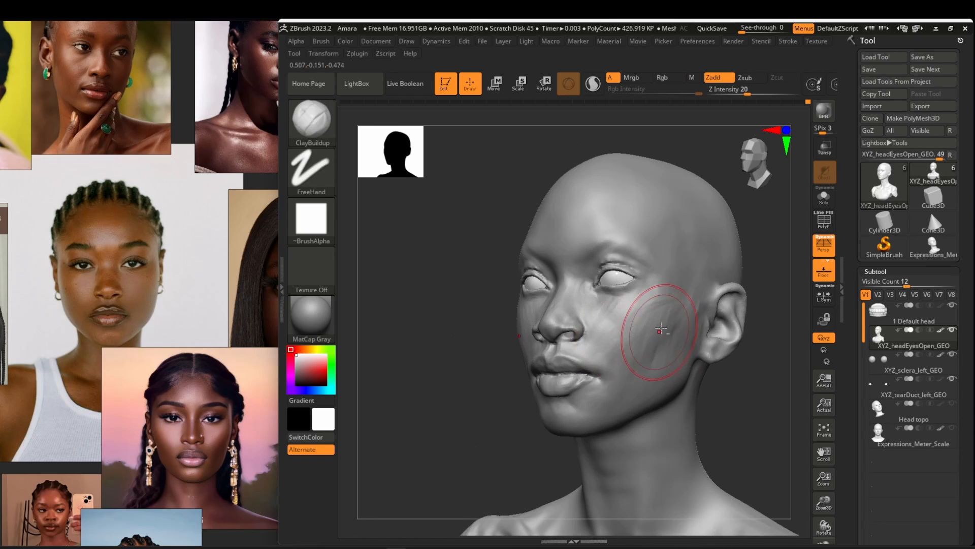
- Smooth the cheek below the cheekbone and check the face in three-quarter view
{"action": "left_click_drag", "start_coordinate": [661, 328], "coordinate": [664, 303], "text": "shift"}
{"action": "mouse_move", "coordinate": [656, 334]}
{"action": "right_mouse_down", "text": "shift"}
{"action": "mouse_move", "coordinate": [585, 444]}
{"action": "mouse_move", "coordinate": [619, 366]}
{"action": "right_mouse_up", "text": "shift"}
{"action": "right_click_drag", "start_coordinate": [620, 365], "coordinate": [668, 331], "text": "shift"}
{"action": "right_click_drag", "start_coordinate": [719, 380], "coordinate": [711, 432], "text": "ctrl"}
{"action": "right_click_drag", "start_coordinate": [711, 432], "coordinate": [675, 401]}
- Smooth the forehead between the brows and touch up the brow ridge above the eye
{"action": "left_click_drag", "start_coordinate": [474, 250], "coordinate": [508, 228], "text": "shift"}
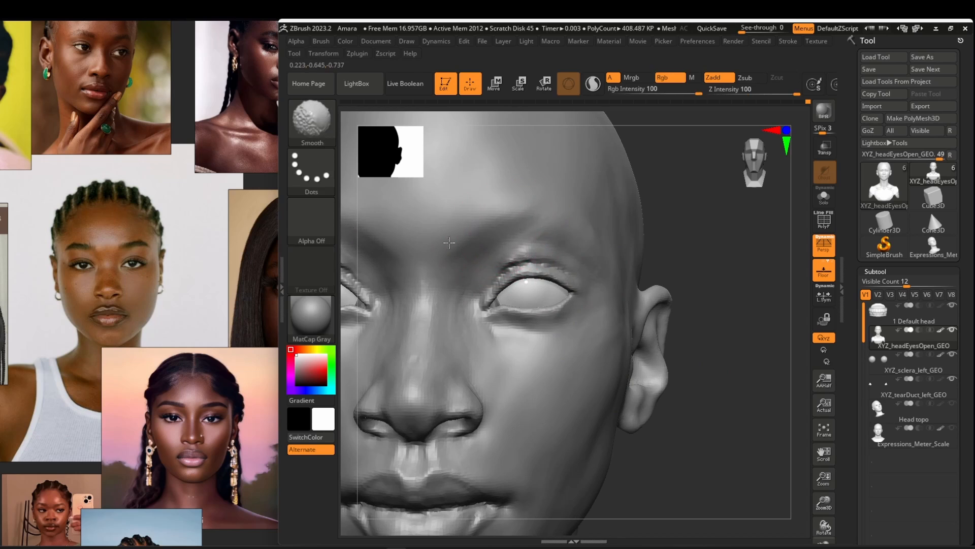
{"action": "right_click_drag", "start_coordinate": [639, 325], "coordinate": [676, 315], "text": "shift"}
{"action": "mouse_move", "coordinate": [538, 249]}
{"action": "left_mouse_down"}
{"action": "mouse_move", "coordinate": [509, 237]}
{"action": "mouse_move", "coordinate": [531, 243]}
{"action": "left_mouse_up"}
{"action": "right_click_drag", "start_coordinate": [610, 386], "coordinate": [539, 282], "text": "ctrl"}
{"action": "right_click_drag", "start_coordinate": [633, 284], "coordinate": [732, 286], "text": "shift"}
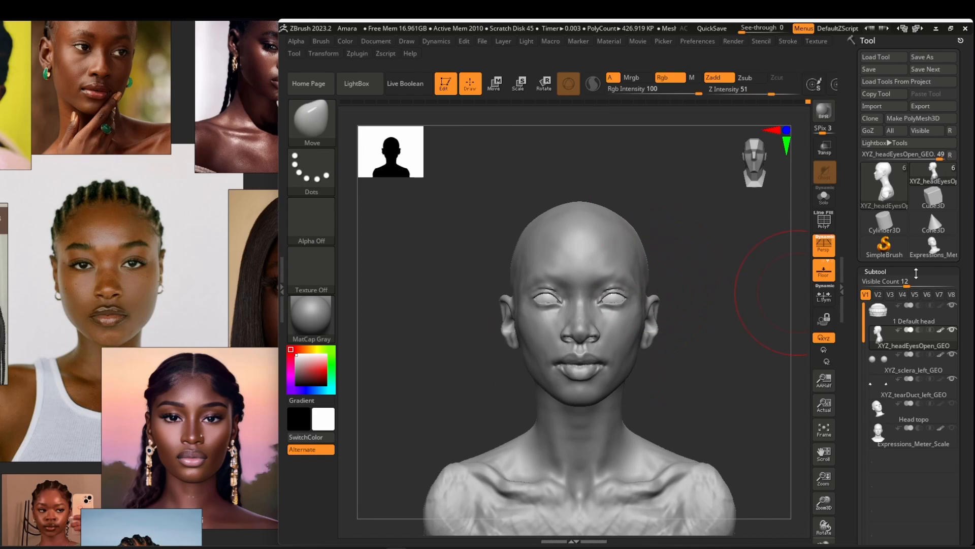
- Duplicate the tear duct subtool and move the copy up in front of the brow in side view
{"action": "left_click", "coordinate": [914, 387]}
{"action": "left_click_drag", "start_coordinate": [854, 416], "coordinate": [854, 238]}
{"action": "left_click", "coordinate": [883, 514]}
{"action": "right_click_drag", "start_coordinate": [721, 305], "coordinate": [610, 305], "text": "shift"}
{"action": "key", "text": "w"}
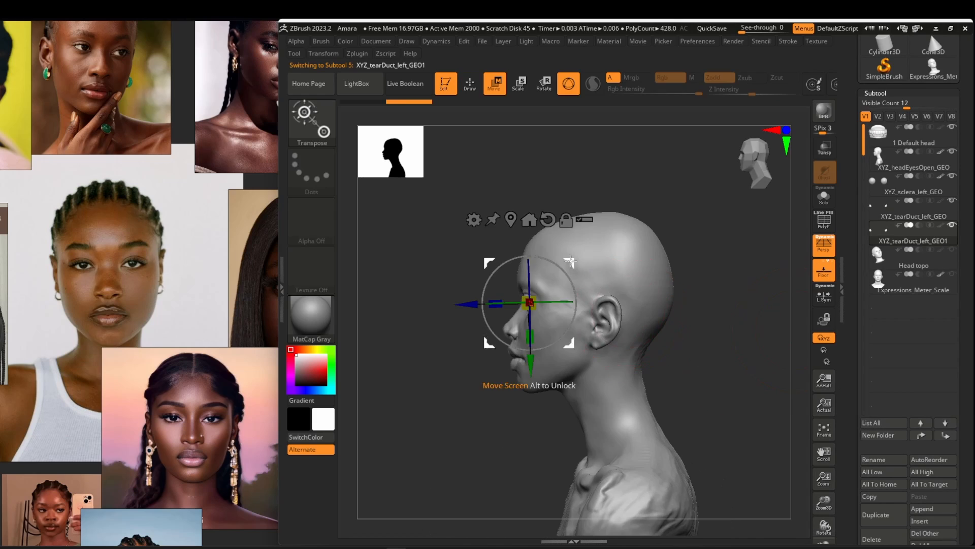
{"action": "left_click_drag", "start_coordinate": [569, 264], "coordinate": [562, 245]}
{"action": "right_click_drag", "start_coordinate": [561, 249], "coordinate": [558, 305], "text": "ctrl"}
{"action": "left_click_drag", "start_coordinate": [559, 236], "coordinate": [543, 240]}
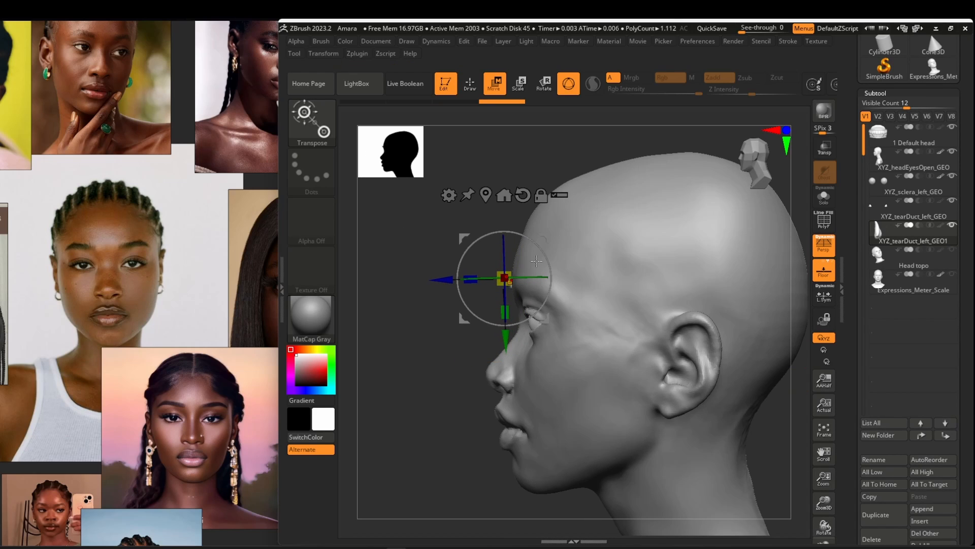
- Inflate the duplicated tear duct pieces into round lumps above both eyes
{"action": "key", "text": "q"}
{"action": "right_click_drag", "start_coordinate": [645, 355], "coordinate": [741, 355], "text": "shift"}
{"action": "left_click_drag", "start_coordinate": [499, 288], "coordinate": [503, 285]}
{"action": "right_click_drag", "start_coordinate": [615, 284], "coordinate": [707, 292], "text": "alt"}
- Remesh the brow pieces with DynaMesh at resolution 128 and fill them with a dark colour
{"action": "left_click", "coordinate": [875, 93]}
{"action": "left_click", "coordinate": [879, 62]}
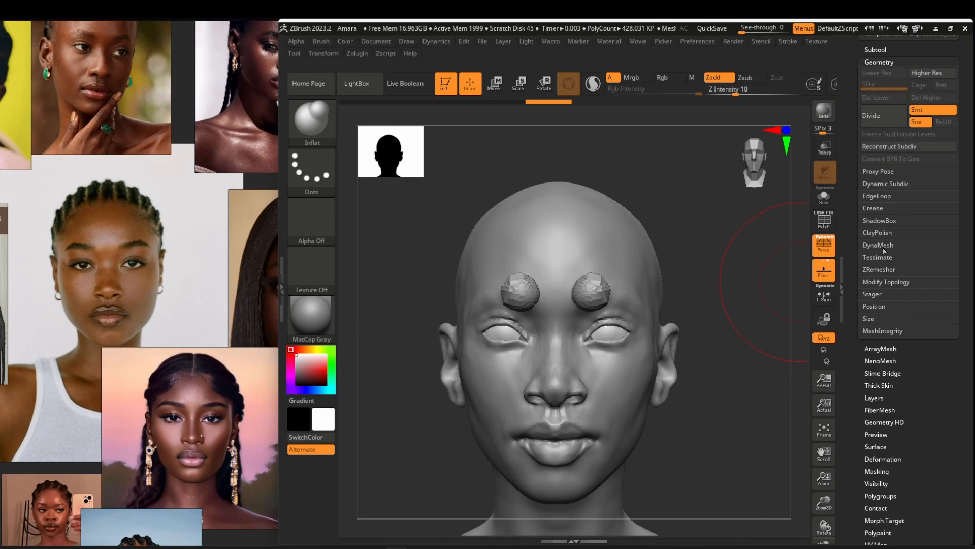
{"action": "left_click", "coordinate": [882, 247]}
{"action": "left_click", "coordinate": [883, 262]}
{"action": "left_click", "coordinate": [346, 41]}
{"action": "left_click", "coordinate": [370, 170]}
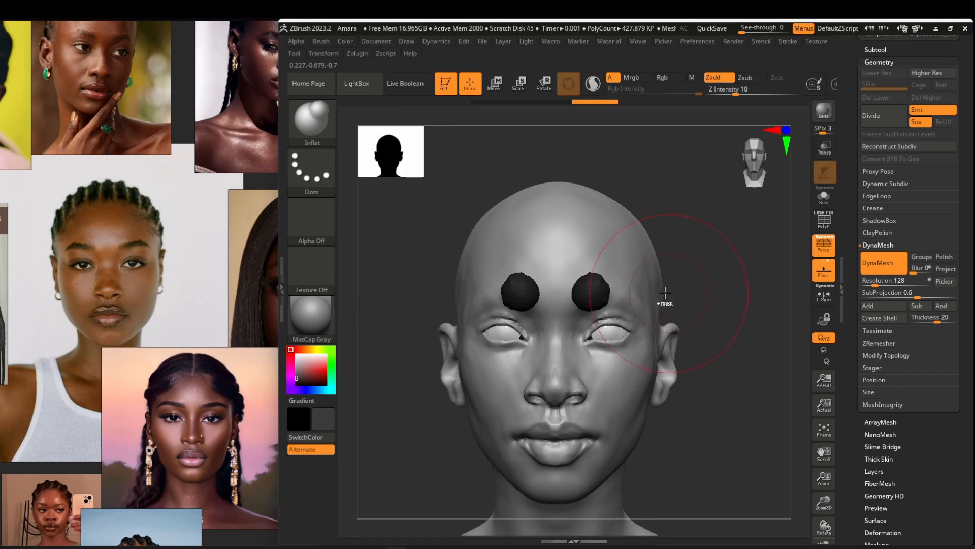
- Stretch the dark lumps sideways along the brow ridge into rough eyebrows with the Move brush
{"action": "key", "text": "b"}
{"action": "key", "text": "m"}
{"action": "key", "text": "v"}
{"action": "right_click_drag", "start_coordinate": [721, 295], "coordinate": [645, 300]}
{"action": "mouse_move", "coordinate": [712, 285]}
{"action": "right_mouse_down", "text": "ctrl"}
{"action": "mouse_move", "coordinate": [711, 336]}
{"action": "mouse_move", "coordinate": [751, 304]}
{"action": "right_mouse_up", "text": "ctrl"}
{"action": "left_click_drag", "start_coordinate": [616, 285], "coordinate": [622, 296]}
{"action": "right_click_drag", "start_coordinate": [762, 305], "coordinate": [696, 305]}
{"action": "left_click_drag", "start_coordinate": [623, 290], "coordinate": [691, 289]}
{"action": "right_click_drag", "start_coordinate": [711, 305], "coordinate": [792, 299]}
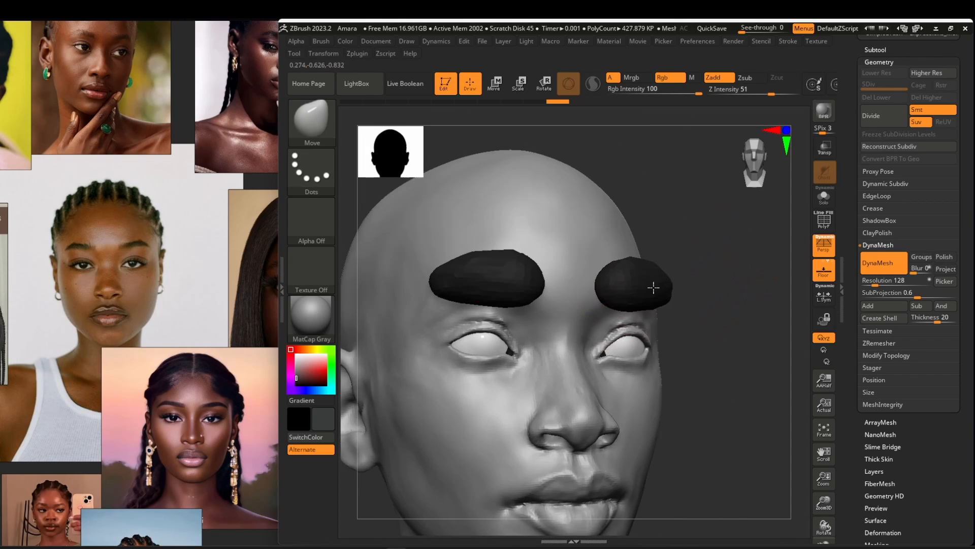
- Fill the eyeballs with light grey (R 226, G 226, B 226) and the eyebrows with the dark colour
{"action": "right_click_drag", "start_coordinate": [654, 287], "coordinate": [651, 280]}
{"action": "left_click", "coordinate": [609, 351], "text": "alt"}
{"action": "left_click", "coordinate": [345, 41]}
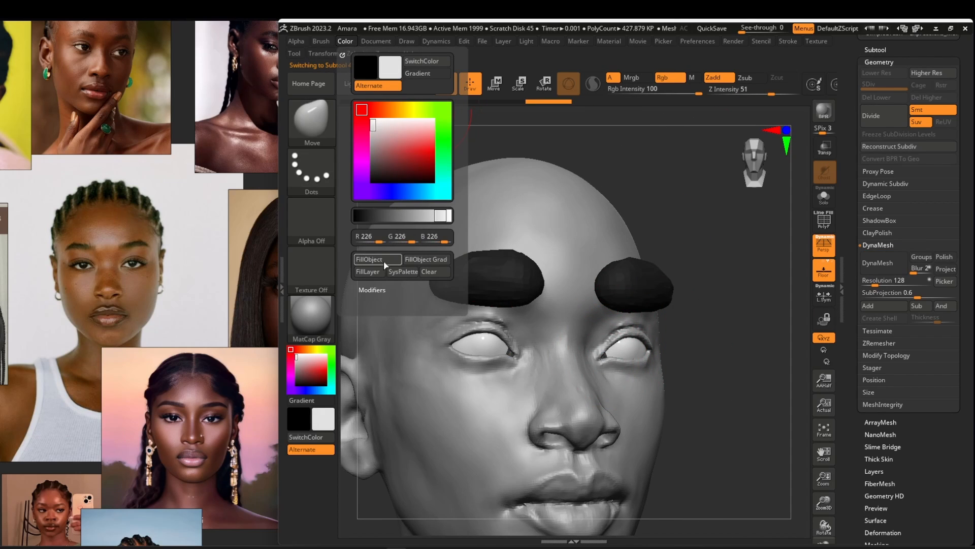
{"action": "left_click", "coordinate": [523, 268], "text": "alt"}
{"action": "left_click", "coordinate": [346, 41]}
{"action": "left_click", "coordinate": [382, 261]}
- Refine the eyebrows into thinner arched shapes with the ClayBuildup brush, using DynaMesh resolution 576
{"action": "right_click_drag", "start_coordinate": [727, 315], "coordinate": [701, 303], "text": "shift"}
{"action": "key", "text": "b"}
{"action": "key", "text": "c"}
{"action": "key", "text": "b"}
{"action": "right_click_drag", "start_coordinate": [609, 299], "coordinate": [626, 272]}
{"action": "right_click_drag", "start_coordinate": [704, 293], "coordinate": [525, 312], "text": "shift"}
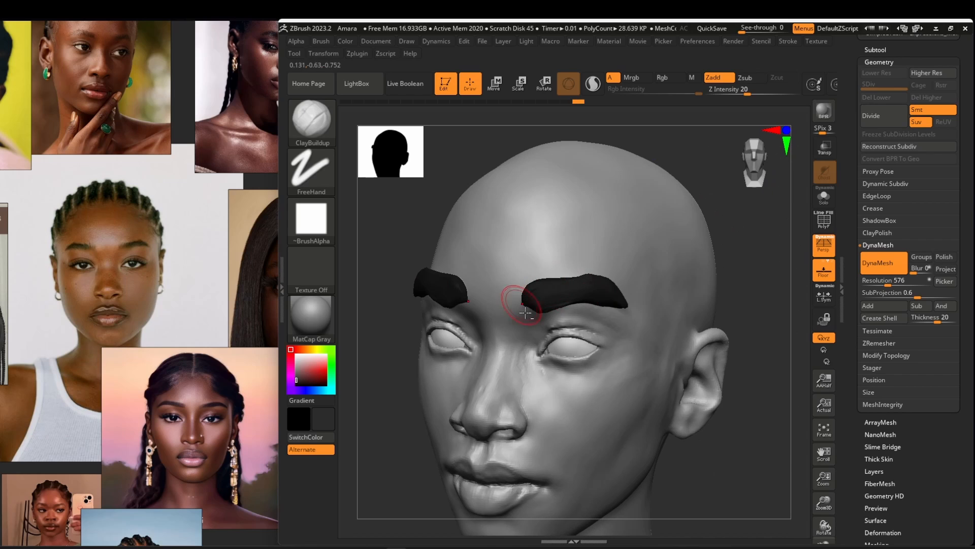
- Fit the eyebrows against the brow ridge, adjust their outline with the Move brush and remesh them
{"action": "right_click_drag", "start_coordinate": [576, 294], "coordinate": [627, 279], "text": "shift"}
{"action": "key", "text": "w"}
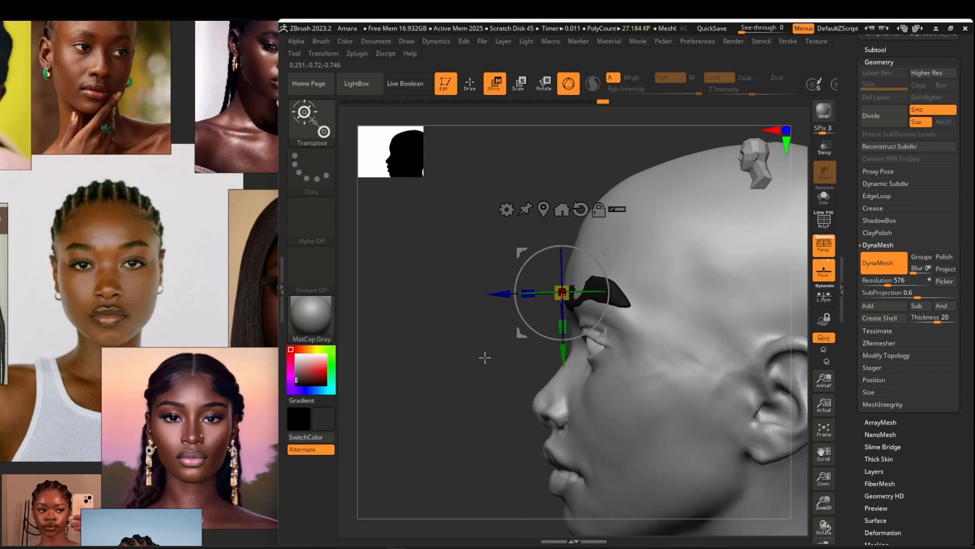
{"action": "right_click_drag", "start_coordinate": [485, 357], "coordinate": [603, 281], "text": "shift"}
{"action": "key", "text": "b"}
{"action": "key", "text": "m"}
{"action": "key", "text": "v"}
{"action": "left_click_drag", "start_coordinate": [653, 300], "coordinate": [561, 288]}
{"action": "left_click_drag", "start_coordinate": [706, 284], "coordinate": [731, 315], "text": "ctrl"}
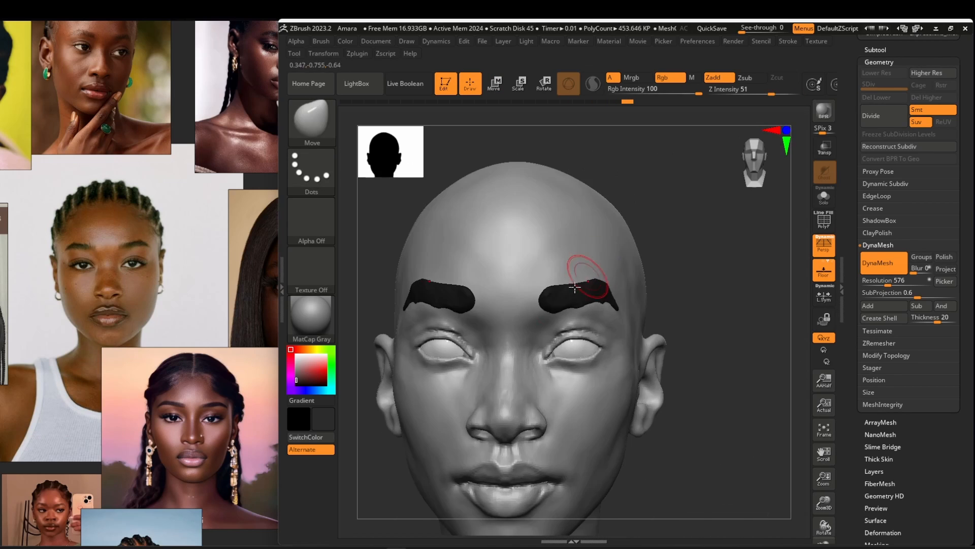
- Refine the eyebrow edges with the ClayBuildup brush and reposition the eyebrows to follow the brow ridge
{"action": "key", "text": "b"}
{"action": "key", "text": "c"}
{"action": "key", "text": "b"}
{"action": "right_click_drag", "start_coordinate": [541, 303], "coordinate": [636, 310]}
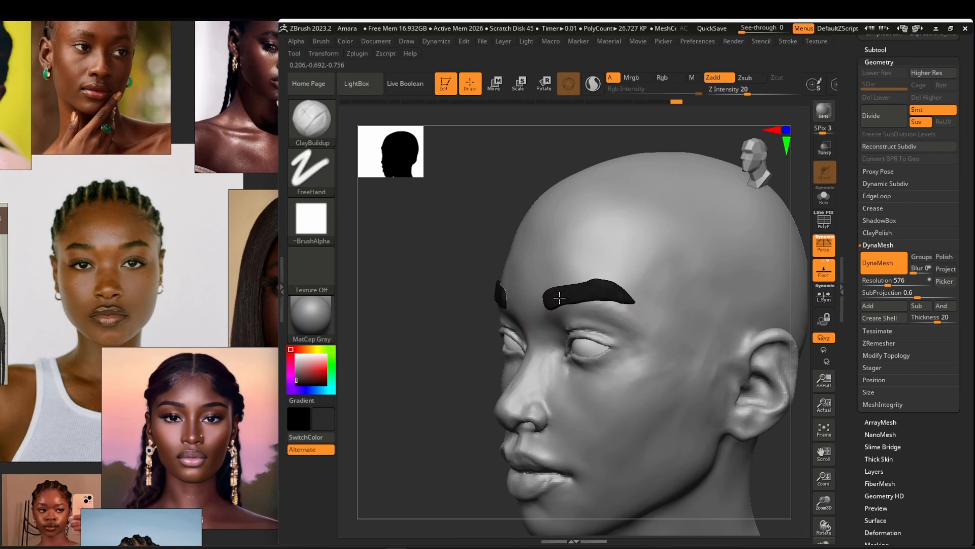
{"action": "right_click_drag", "start_coordinate": [559, 298], "coordinate": [598, 326], "text": "shift"}
{"action": "key", "text": "w"}
{"action": "mouse_move", "coordinate": [656, 310]}
{"action": "right_mouse_down", "text": "shift"}
{"action": "mouse_move", "coordinate": [505, 320]}
{"action": "mouse_move", "coordinate": [593, 347]}
{"action": "mouse_move", "coordinate": [528, 341]}
{"action": "mouse_move", "coordinate": [599, 325]}
{"action": "right_mouse_up", "text": "shift"}
{"action": "key", "text": "q"}
{"action": "left_click_drag", "start_coordinate": [629, 335], "coordinate": [635, 329]}
{"action": "right_click_drag", "start_coordinate": [599, 315], "coordinate": [553, 344]}
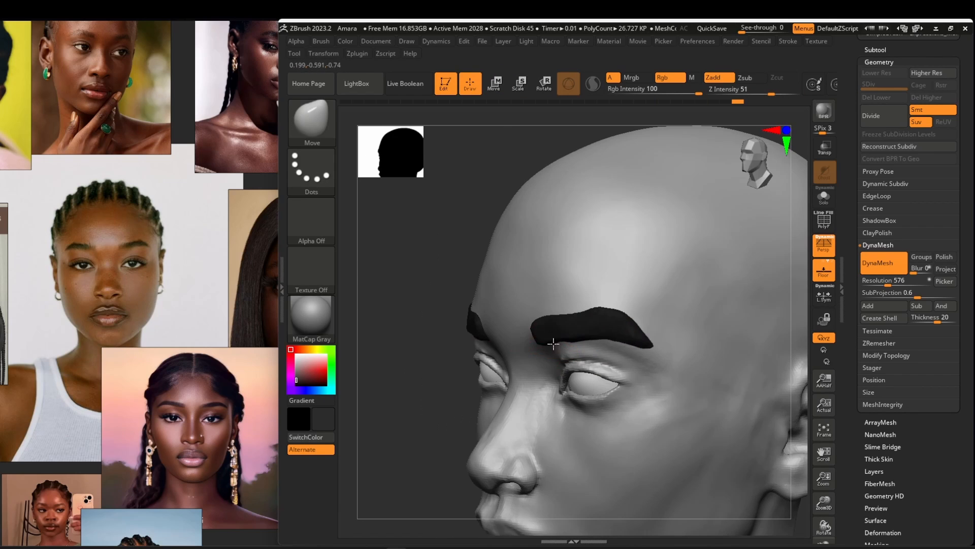
- Select the head subtool for ClayBuildup and smooth the area under the lower eyelid
{"action": "mouse_move", "coordinate": [624, 341]}
{"action": "right_mouse_down", "text": "shift"}
{"action": "mouse_move", "coordinate": [598, 299]}
{"action": "mouse_move", "coordinate": [618, 370]}
{"action": "mouse_move", "coordinate": [586, 327]}
{"action": "right_mouse_up", "text": "shift"}
{"action": "left_click", "coordinate": [604, 325], "text": "alt"}
{"action": "key", "text": "b"}
{"action": "key", "text": "c"}
{"action": "key", "text": "b"}
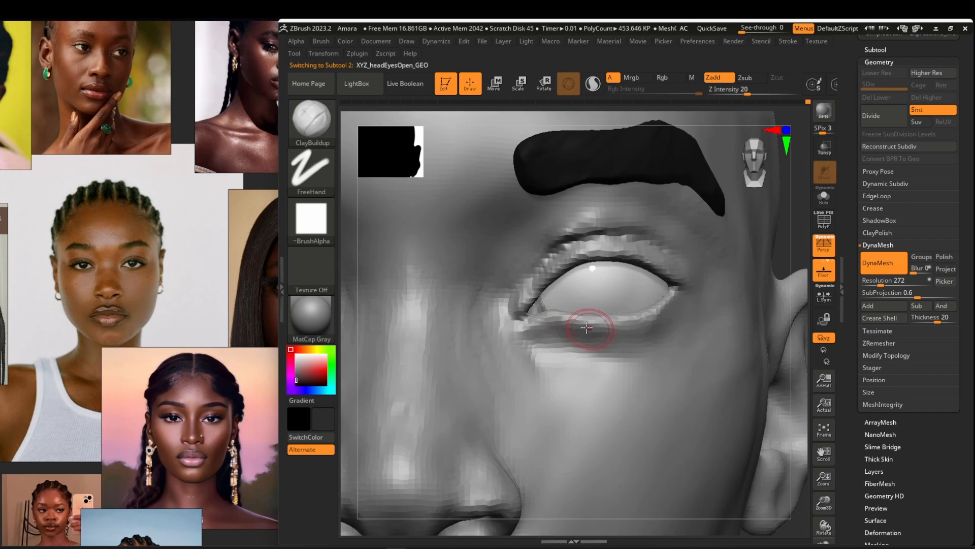
{"action": "left_click_drag", "start_coordinate": [655, 328], "coordinate": [548, 332], "text": "shift"}
- Save the project as Amara.ZPR, replacing the existing file
{"action": "key", "text": "ctrl+s"}
{"action": "key", "text": "Return"}
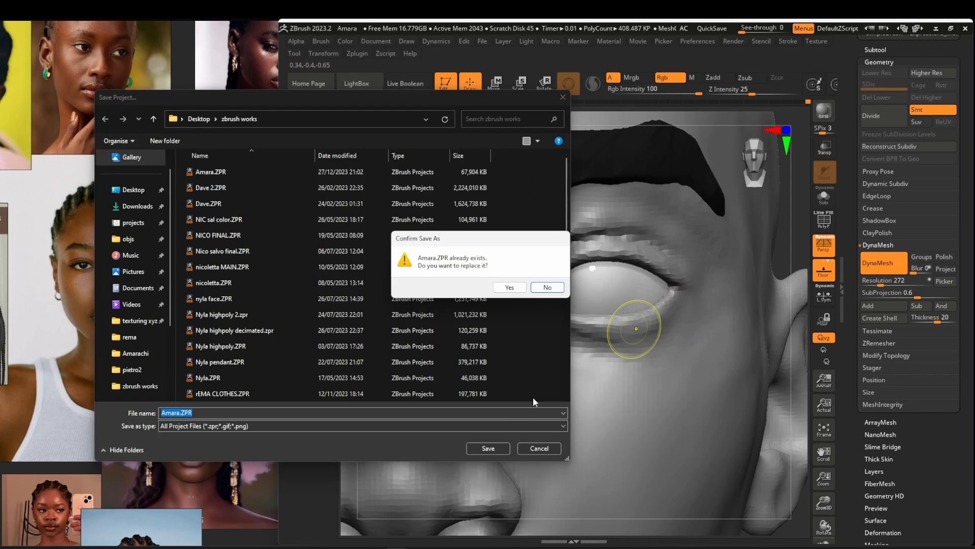
{"action": "key", "text": "Left"}
{"action": "key", "text": "Return"}
- Adjust the ClayBuildup brush settings and soften the cheek and jaw area in three-quarter view
{"action": "right_click_drag", "start_coordinate": [609, 344], "coordinate": [634, 248], "text": "ctrl"}
{"action": "right_click_drag", "start_coordinate": [679, 374], "coordinate": [641, 341]}
{"action": "key", "text": "space"}
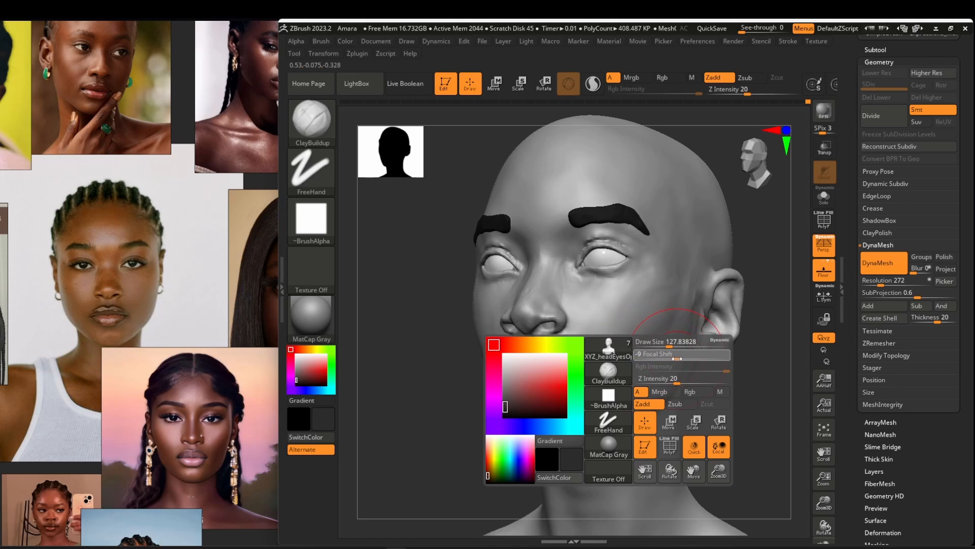
{"action": "left_click_drag", "start_coordinate": [677, 359], "coordinate": [681, 359]}
{"action": "right_click_drag", "start_coordinate": [613, 347], "coordinate": [653, 356]}
{"action": "right_click_drag", "start_coordinate": [652, 386], "coordinate": [609, 363], "text": "ctrl"}
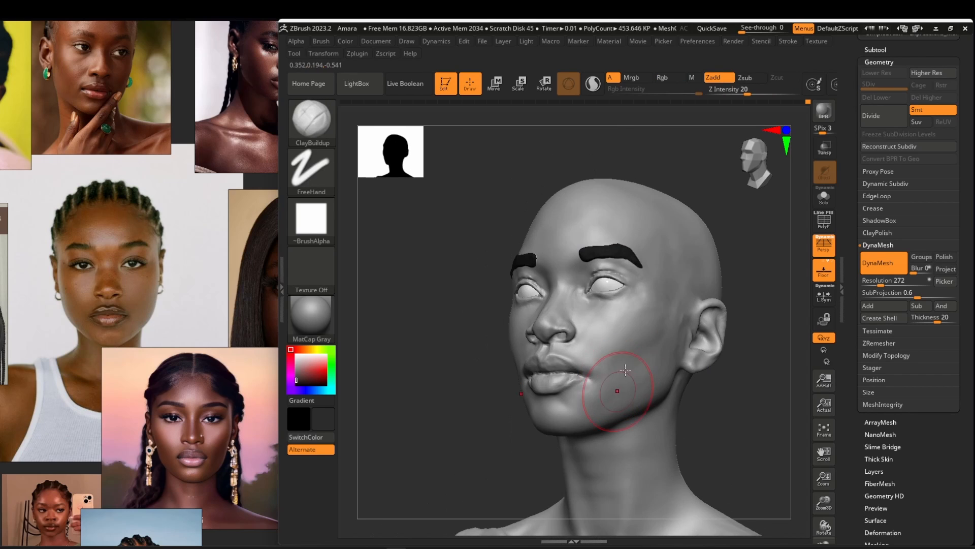
{"action": "left_click_drag", "start_coordinate": [623, 350], "coordinate": [653, 333], "text": "shift"}
{"action": "right_click_drag", "start_coordinate": [653, 333], "coordinate": [622, 325]}
{"action": "right_click_drag", "start_coordinate": [623, 274], "coordinate": [617, 254], "text": "ctrl"}
{"action": "right_click_drag", "start_coordinate": [617, 254], "coordinate": [582, 277], "text": "ctrl"}
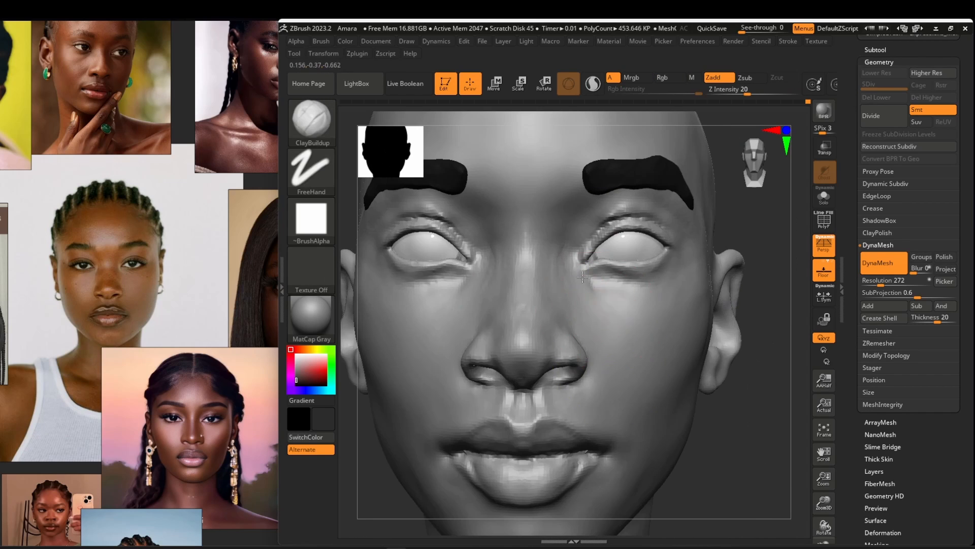
- Build up the upper lip beneath the nose with the ClayBuildup brush, viewed from below
{"action": "right_click_drag", "start_coordinate": [617, 329], "coordinate": [599, 285]}
{"action": "right_click_drag", "start_coordinate": [600, 285], "coordinate": [562, 323], "text": "ctrl"}
{"action": "right_click_drag", "start_coordinate": [561, 369], "coordinate": [577, 338]}
{"action": "left_click_drag", "start_coordinate": [538, 417], "coordinate": [573, 423]}
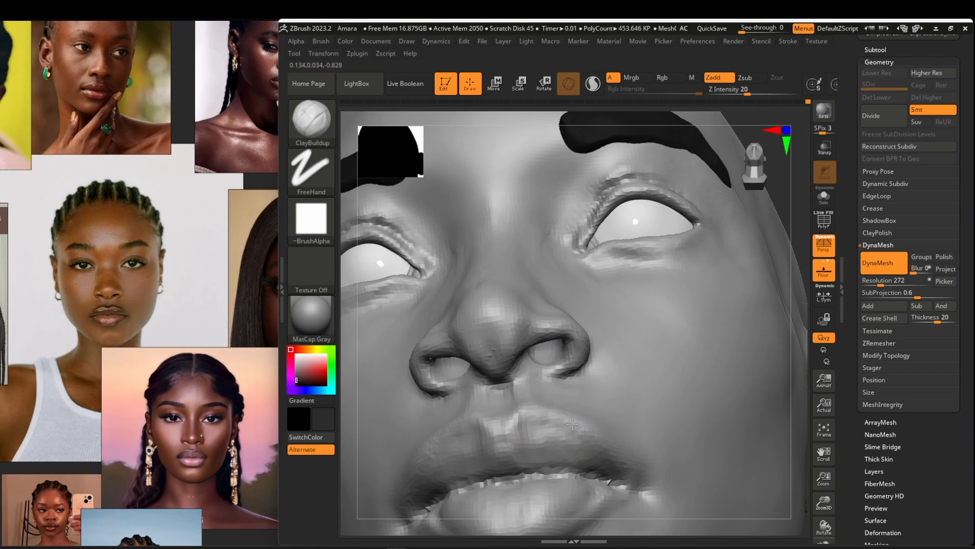
{"action": "right_click_drag", "start_coordinate": [595, 459], "coordinate": [627, 431]}
{"action": "mouse_move", "coordinate": [627, 432]}
{"action": "right_mouse_down", "text": "ctrl"}
{"action": "mouse_move", "coordinate": [616, 313]}
{"action": "mouse_move", "coordinate": [549, 388]}
{"action": "mouse_move", "coordinate": [620, 361]}
{"action": "right_mouse_up", "text": "ctrl"}
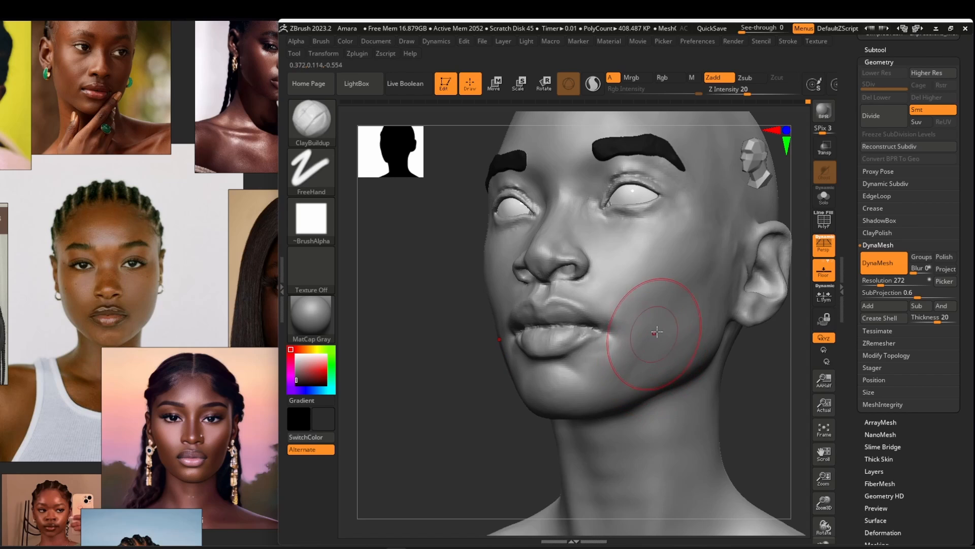
- Reselect the head subtool and refine the area beneath the eyes with the ClayBuildup brush
{"action": "right_click_drag", "start_coordinate": [657, 331], "coordinate": [632, 348]}
{"action": "mouse_move", "coordinate": [685, 262]}
{"action": "right_mouse_down"}
{"action": "mouse_move", "coordinate": [629, 270]}
{"action": "mouse_move", "coordinate": [631, 336]}
{"action": "mouse_move", "coordinate": [601, 336]}
{"action": "mouse_move", "coordinate": [574, 316]}
{"action": "right_mouse_up"}
{"action": "left_click", "coordinate": [632, 336], "text": "alt"}
{"action": "key", "text": "b"}
{"action": "key", "text": "c"}
{"action": "key", "text": "b"}
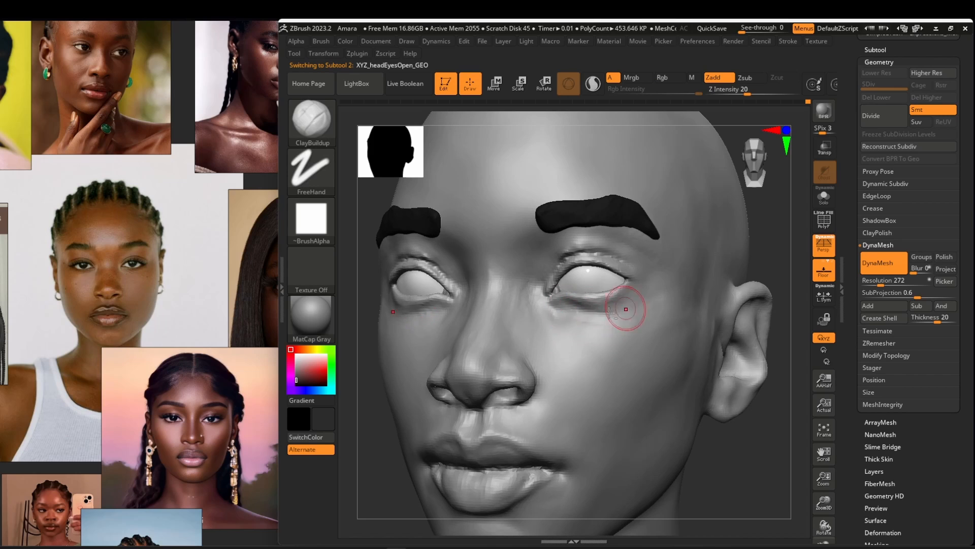
{"action": "right_click_drag", "start_coordinate": [596, 348], "coordinate": [622, 330], "text": "ctrl"}
{"action": "mouse_move", "coordinate": [622, 330]}
{"action": "right_mouse_down"}
{"action": "mouse_move", "coordinate": [612, 337]}
{"action": "mouse_move", "coordinate": [669, 363]}
{"action": "mouse_move", "coordinate": [627, 355]}
{"action": "mouse_move", "coordinate": [637, 318]}
{"action": "right_mouse_up"}
- Select the eyeball subtool and paint dark irises on both eyes with the Paint brush
{"action": "left_click", "coordinate": [627, 331], "text": "alt"}
{"action": "key", "text": "b"}
{"action": "key", "text": "p"}
{"action": "key", "text": "a"}
{"action": "key", "text": "s"}
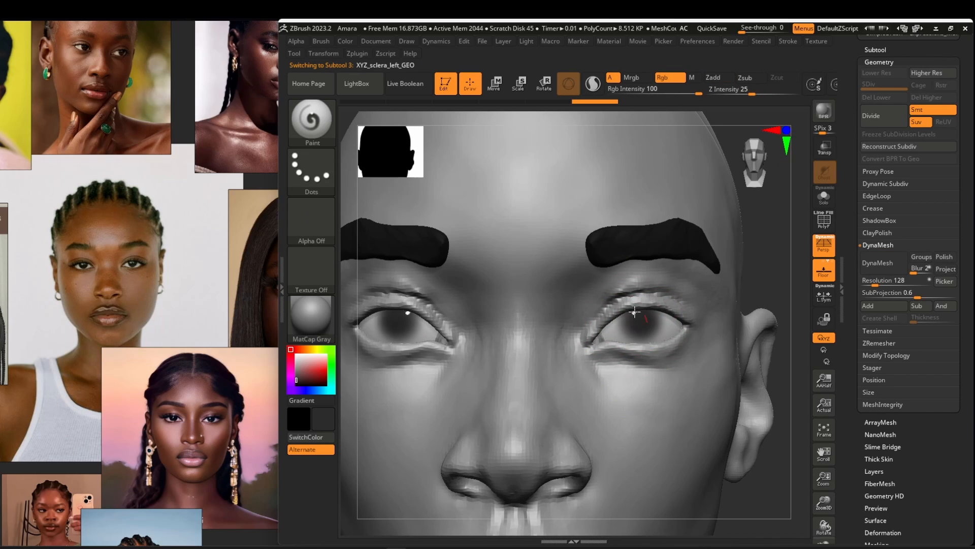
{"action": "key", "text": "f"}
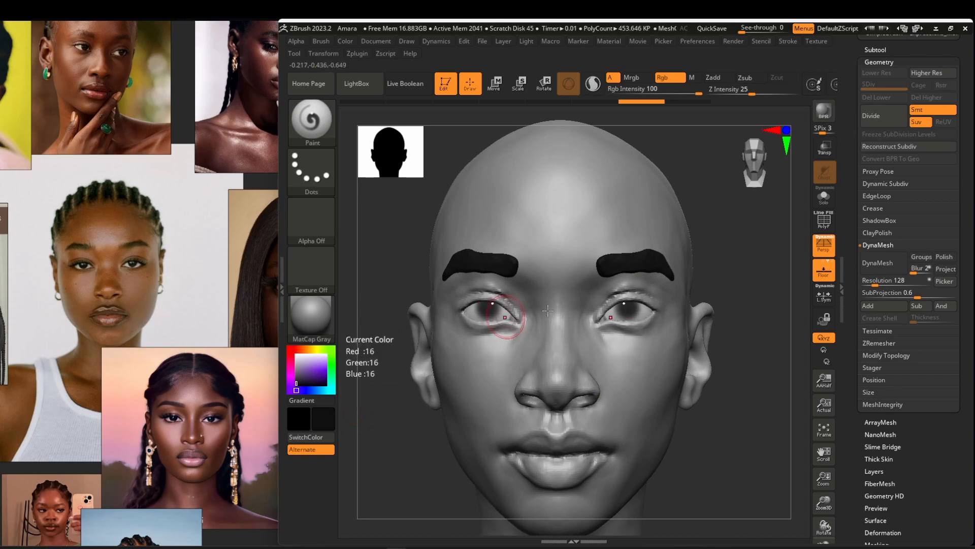
- Select the head at the upper eyelid and adjust the eyelid shape with the Move brush
{"action": "mouse_move", "coordinate": [629, 303]}
{"action": "right_mouse_down", "text": "ctrl"}
{"action": "mouse_move", "coordinate": [673, 314]}
{"action": "mouse_move", "coordinate": [511, 289]}
{"action": "mouse_move", "coordinate": [524, 340]}
{"action": "right_mouse_up", "text": "ctrl"}
{"action": "left_click", "coordinate": [494, 286], "text": "alt"}
{"action": "key", "text": "b"}
{"action": "key", "text": "m"}
{"action": "key", "text": "v"}
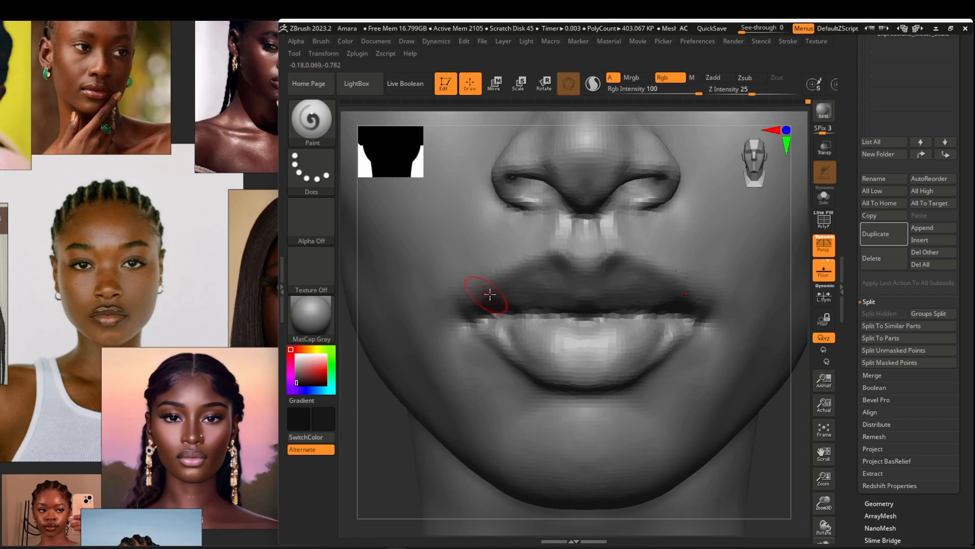
- Paint the upper lip dark grey out to the mouth corners with the Paint brush
{"action": "right_click_drag", "start_coordinate": [489, 294], "coordinate": [467, 316]}
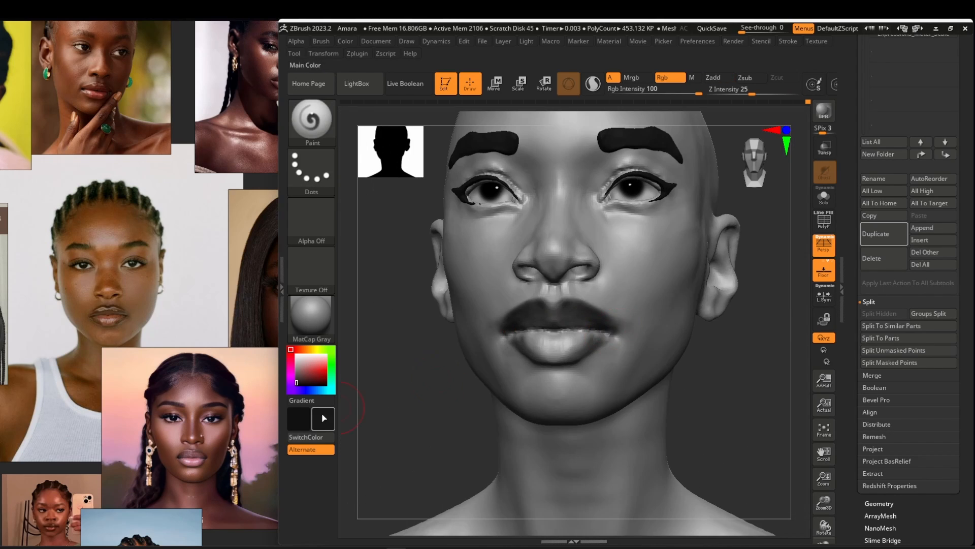
{"action": "key", "text": "ctrl"}
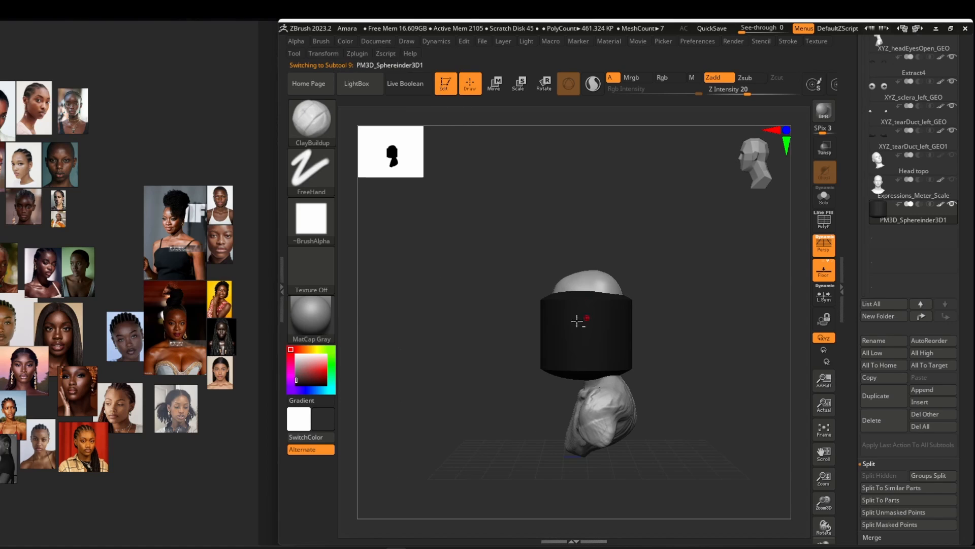
- Position the dark cylinder around the skull and shape it into a hair cap with the Move brush
{"action": "key", "text": "b"}
{"action": "key", "text": "m"}
{"action": "key", "text": "v"}
{"action": "key", "text": "w"}
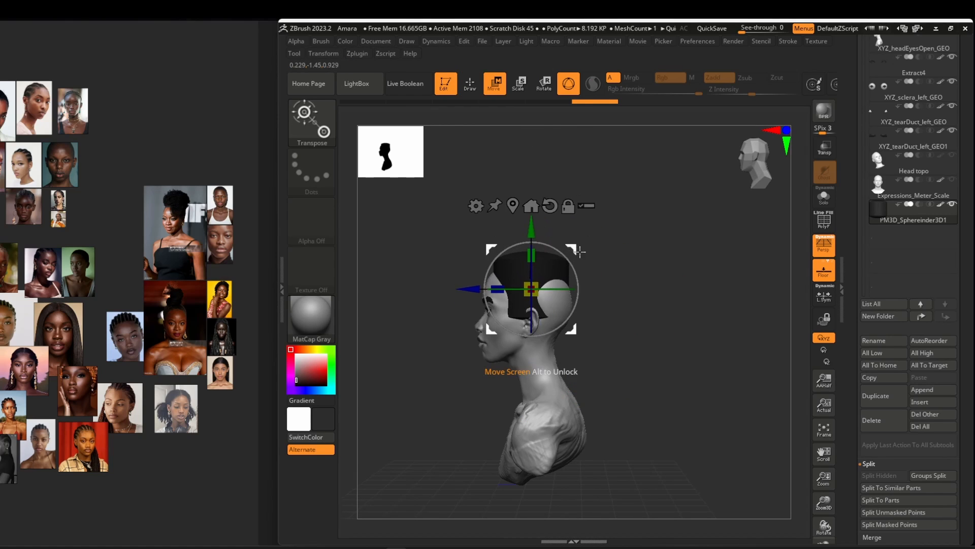
{"action": "key", "text": "q"}
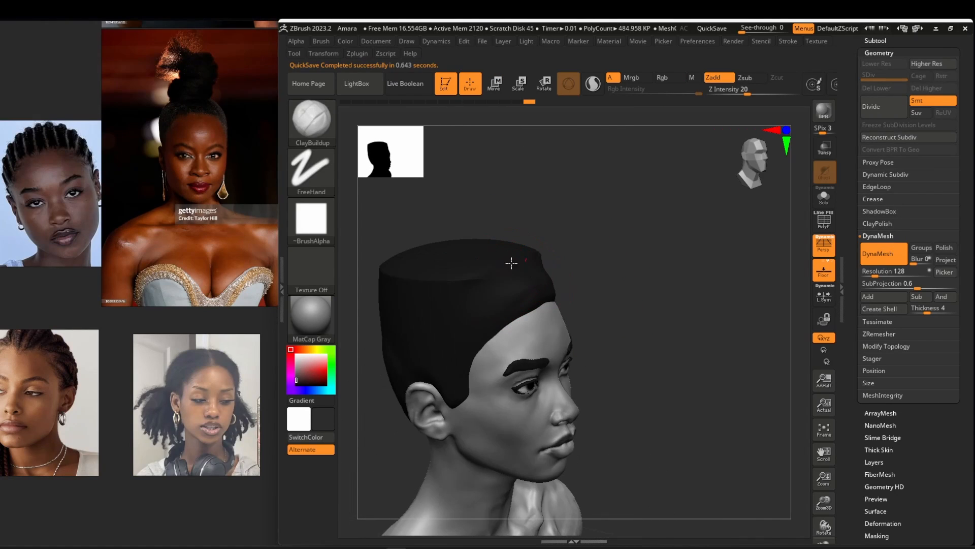
{"action": "key", "text": "space"}
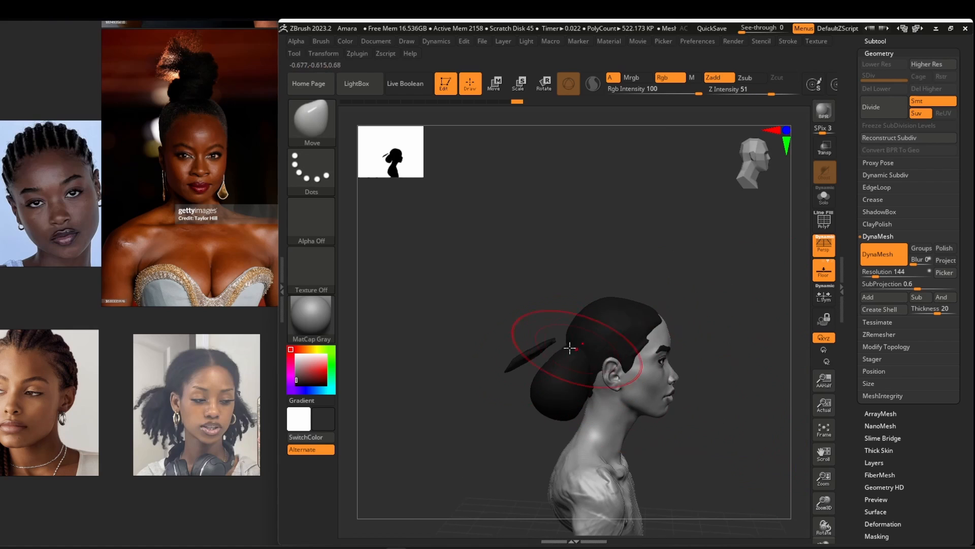
- Arrange the dark hair strand pieces around the bun behind the head to form a layered ponytail
{"action": "left_click", "coordinate": [550, 344], "text": "alt"}
{"action": "key", "text": "w"}
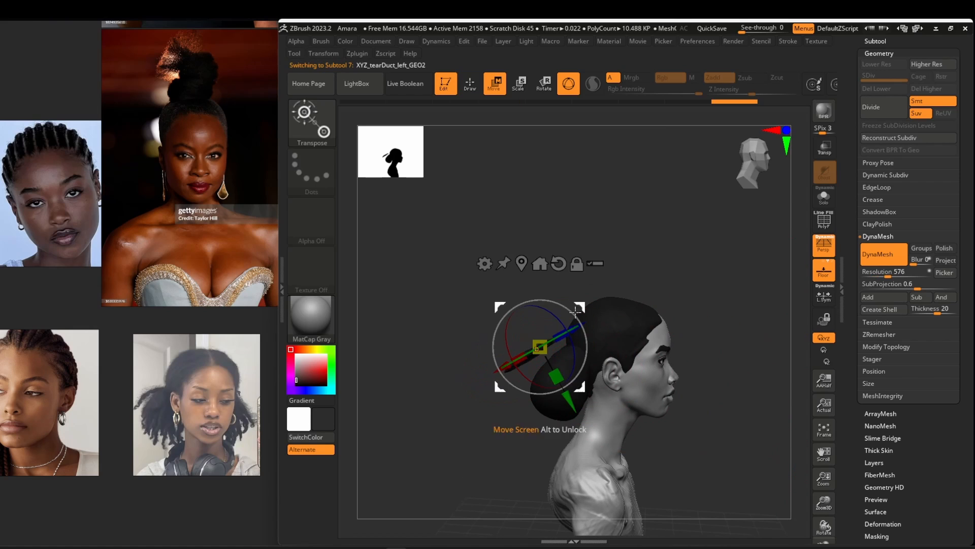
{"action": "left_click_drag", "start_coordinate": [732, 300], "coordinate": [682, 344]}
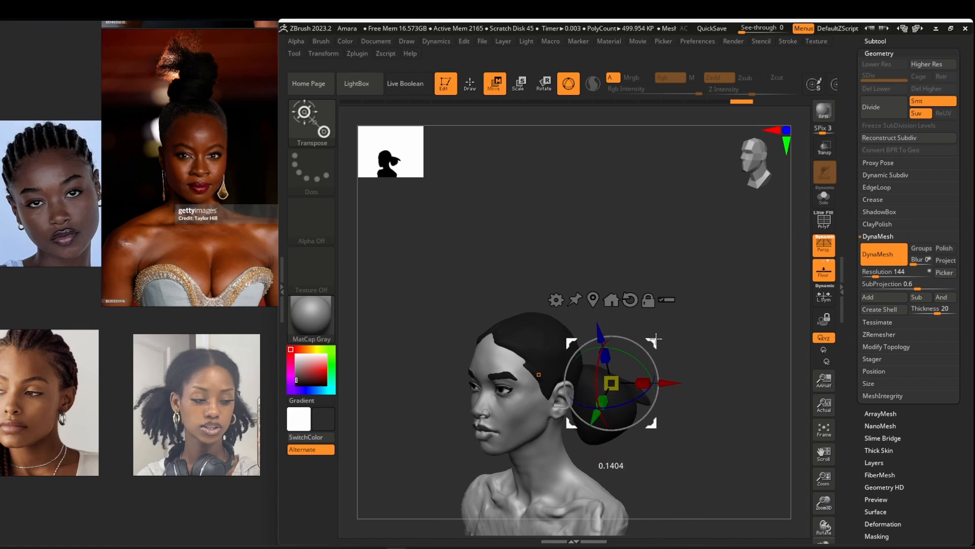
{"action": "left_click", "coordinate": [875, 41]}
{"action": "left_click", "coordinate": [641, 392], "text": "alt"}
{"action": "left_click_drag", "start_coordinate": [731, 325], "coordinate": [661, 355]}
{"action": "left_click_drag", "start_coordinate": [686, 325], "coordinate": [767, 356]}
{"action": "left_click_drag", "start_coordinate": [701, 263], "coordinate": [688, 307]}
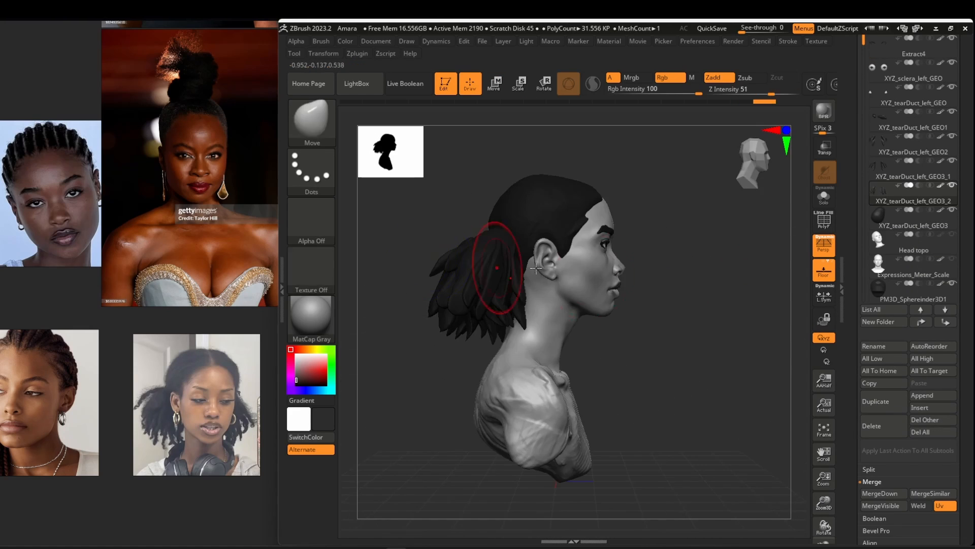
- Merge the dark hair strand subtool down into the neighbouring ponytail strands
{"action": "left_click_drag", "start_coordinate": [496, 283], "coordinate": [621, 323]}
{"action": "left_click", "coordinate": [880, 494]}
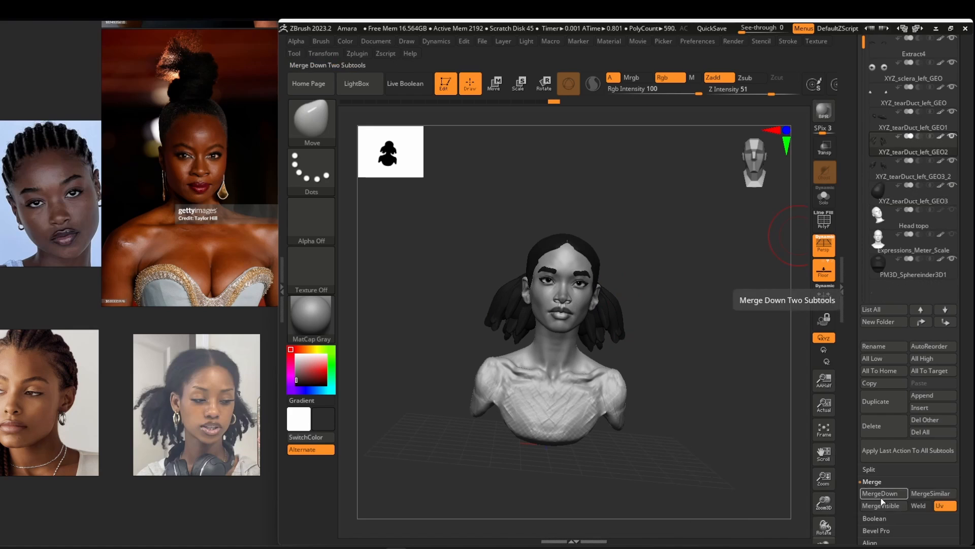
{"action": "left_click_drag", "start_coordinate": [459, 325], "coordinate": [537, 330]}
- Select the hair cap and adjust its hairline around the forehead and temple with the Move brush
{"action": "mouse_move", "coordinate": [454, 342]}
{"action": "left_mouse_down", "text": "shift"}
{"action": "mouse_move", "coordinate": [479, 283]}
{"action": "mouse_move", "coordinate": [529, 359]}
{"action": "mouse_move", "coordinate": [531, 308]}
{"action": "mouse_move", "coordinate": [548, 279]}
{"action": "mouse_move", "coordinate": [649, 309]}
{"action": "mouse_move", "coordinate": [596, 261]}
{"action": "left_mouse_up", "text": "shift"}
{"action": "left_click", "coordinate": [556, 170], "text": "alt"}
{"action": "key", "text": "s"}
{"action": "right_click_drag", "start_coordinate": [555, 170], "coordinate": [622, 236]}
{"action": "left_click_drag", "start_coordinate": [622, 236], "coordinate": [627, 224]}
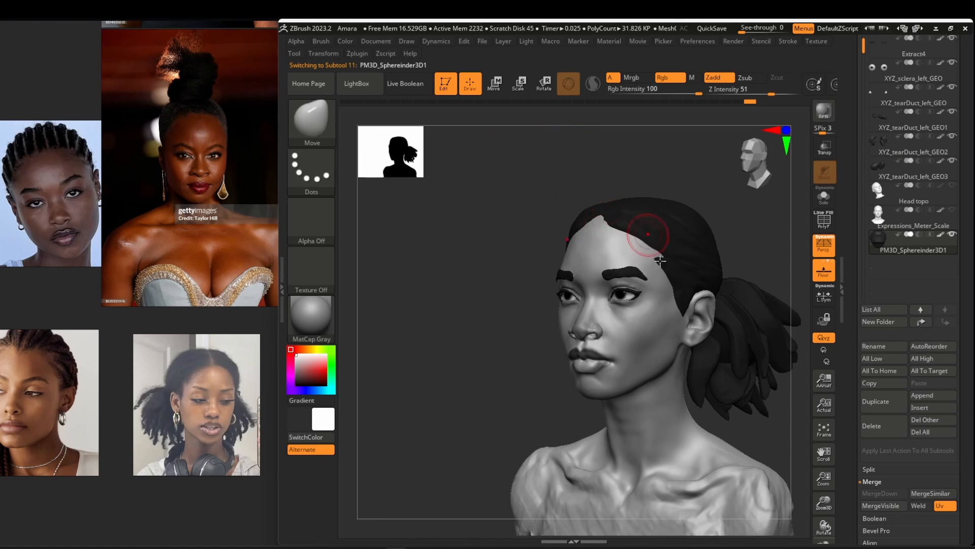
- Select the head and bust subtool and build up the collarbone and neck-base area with the ClayBuildup brush
{"action": "mouse_move", "coordinate": [646, 235]}
{"action": "right_mouse_down"}
{"action": "mouse_move", "coordinate": [632, 257]}
{"action": "mouse_move", "coordinate": [711, 316]}
{"action": "mouse_move", "coordinate": [633, 262]}
{"action": "mouse_move", "coordinate": [635, 364]}
{"action": "mouse_move", "coordinate": [647, 371]}
{"action": "right_mouse_up"}
{"action": "left_click", "coordinate": [639, 306], "text": "alt"}
{"action": "scroll", "coordinate": [170, 209], "scroll_direction": "down", "scroll_amount": 6}
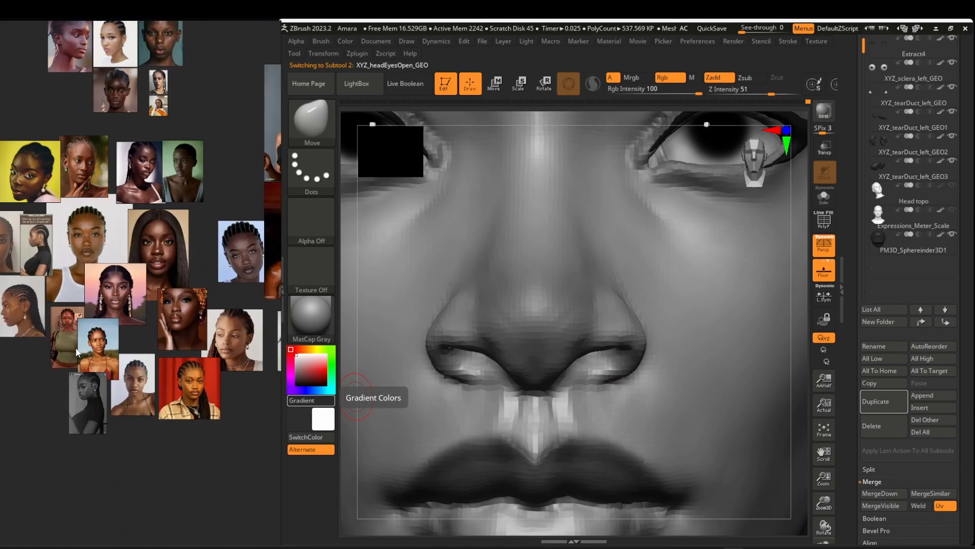
{"action": "scroll", "coordinate": [170, 209], "scroll_direction": "up", "scroll_amount": 8}
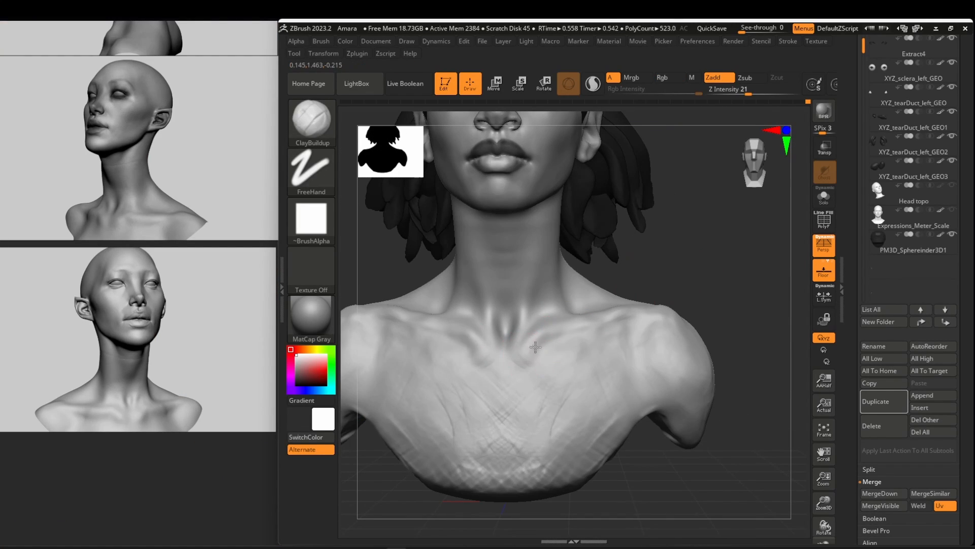
{"action": "mouse_move", "coordinate": [549, 328]}
{"action": "right_mouse_down"}
{"action": "mouse_move", "coordinate": [680, 404]}
{"action": "mouse_move", "coordinate": [564, 376]}
{"action": "mouse_move", "coordinate": [673, 431]}
{"action": "right_mouse_up"}
{"action": "key", "text": "s"}
{"action": "right_click_drag", "start_coordinate": [695, 466], "coordinate": [600, 407]}
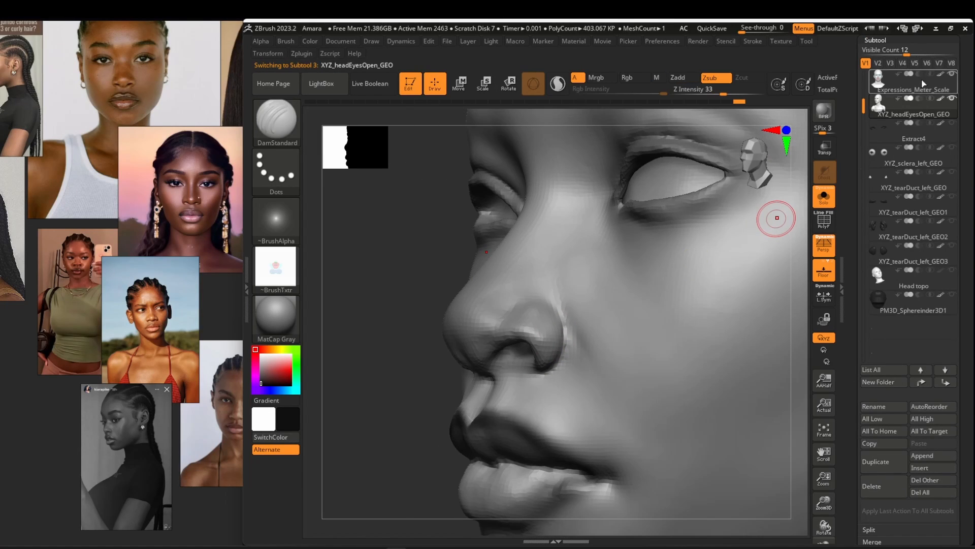
- Remesh the head with DynaMesh at resolution 464
{"action": "left_click", "coordinate": [875, 40]}
{"action": "left_click", "coordinate": [879, 51]}
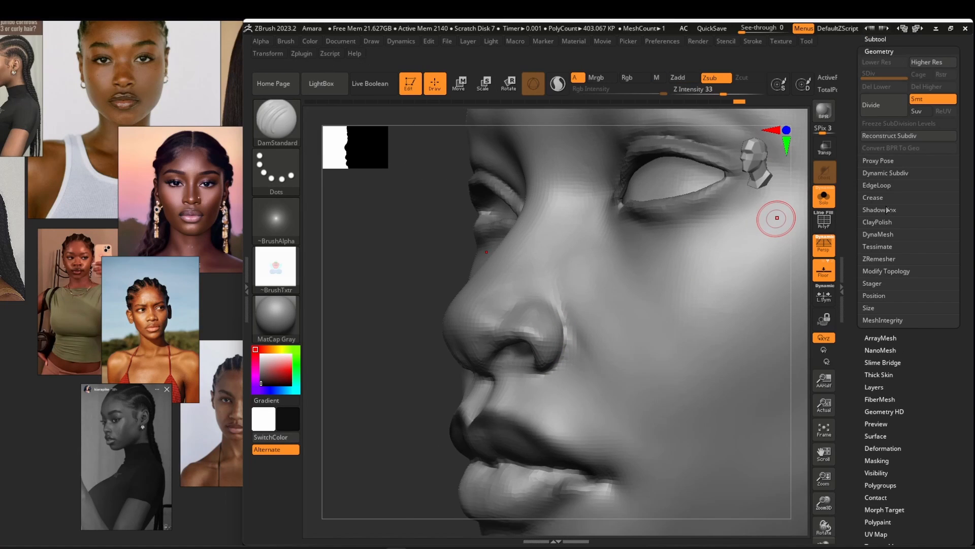
{"action": "left_click", "coordinate": [878, 234]}
{"action": "left_click_drag", "start_coordinate": [880, 271], "coordinate": [886, 271]}
{"action": "right_click_drag", "start_coordinate": [542, 252], "coordinate": [543, 297]}
{"action": "left_click_drag", "start_coordinate": [355, 284], "coordinate": [386, 325], "text": "ctrl"}
{"action": "right_click_drag", "start_coordinate": [542, 296], "coordinate": [616, 344], "text": "ctrl"}
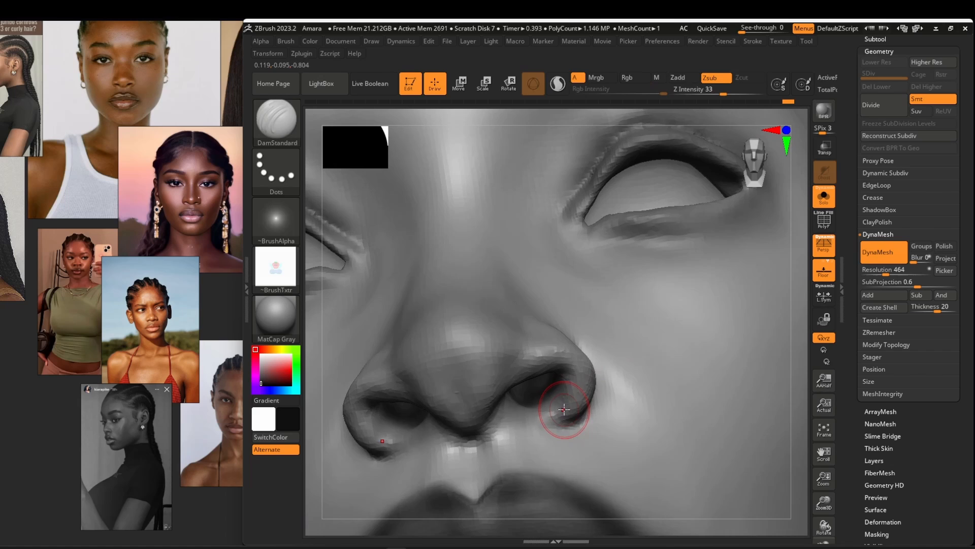
- Refine the nose and cheek forms with the ClayBuildup brush and smooth the strokes
{"action": "key", "text": "b"}
{"action": "key", "text": "c"}
{"action": "key", "text": "b"}
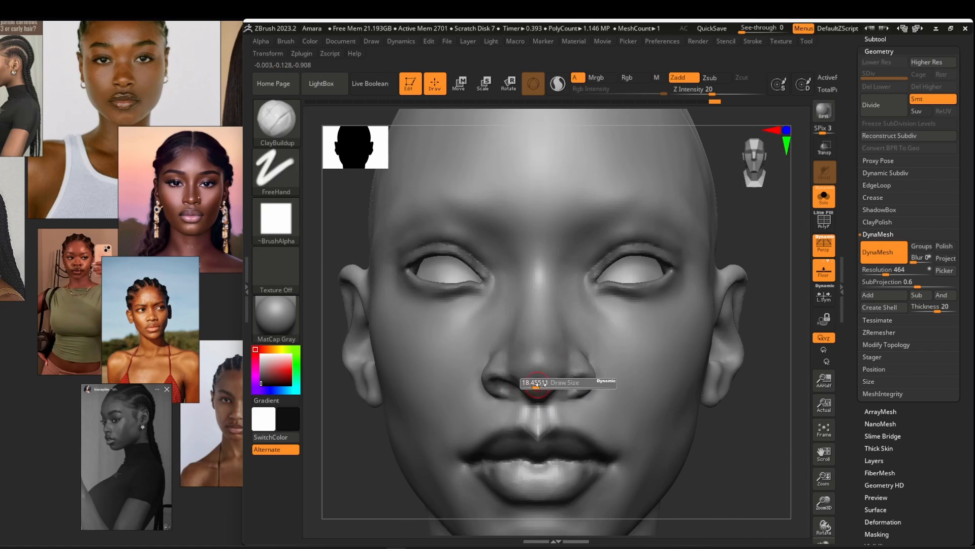
{"action": "key", "text": "shift"}
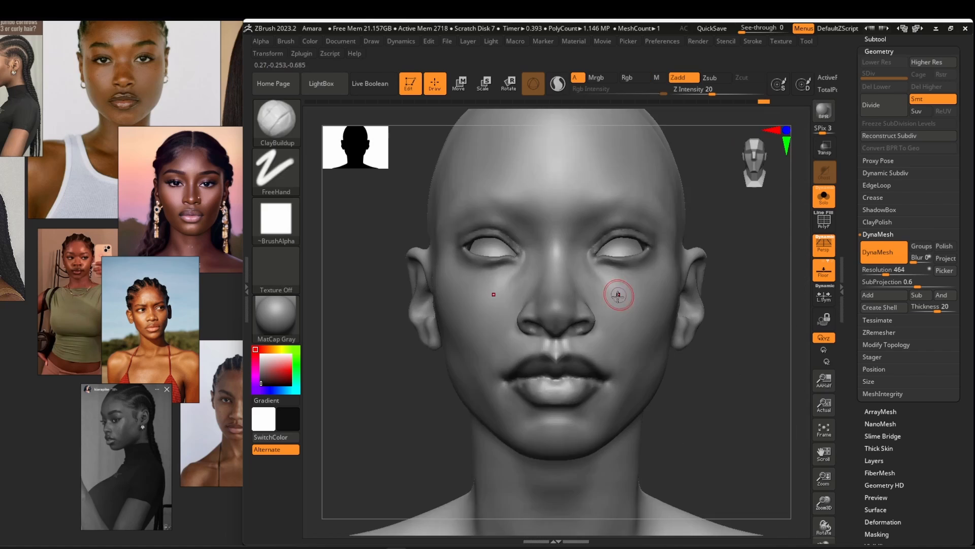
{"action": "key", "text": "shift"}
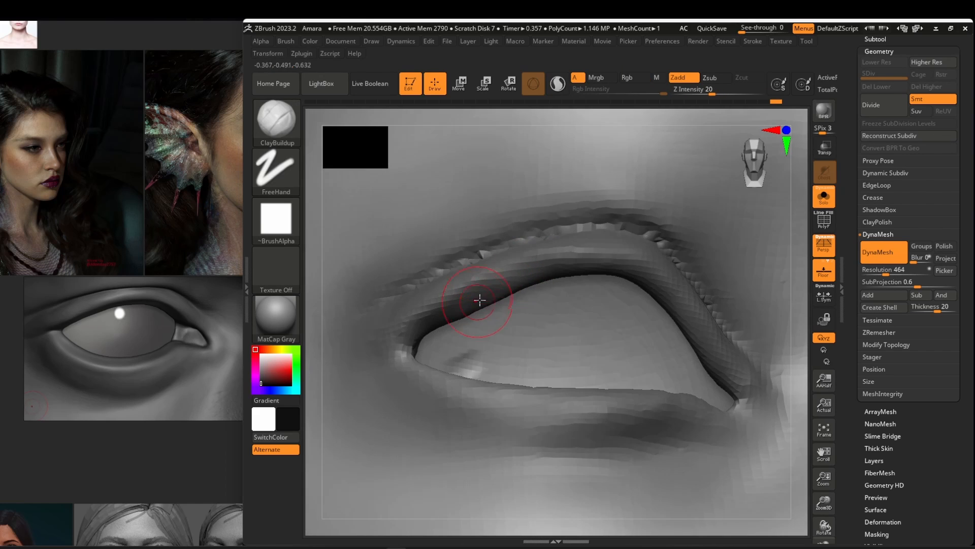
- Build up the skin under the outer eye corner with ClayBuildup and save the project as Amara.ZPR
{"action": "right_click_drag", "start_coordinate": [480, 299], "coordinate": [522, 259]}
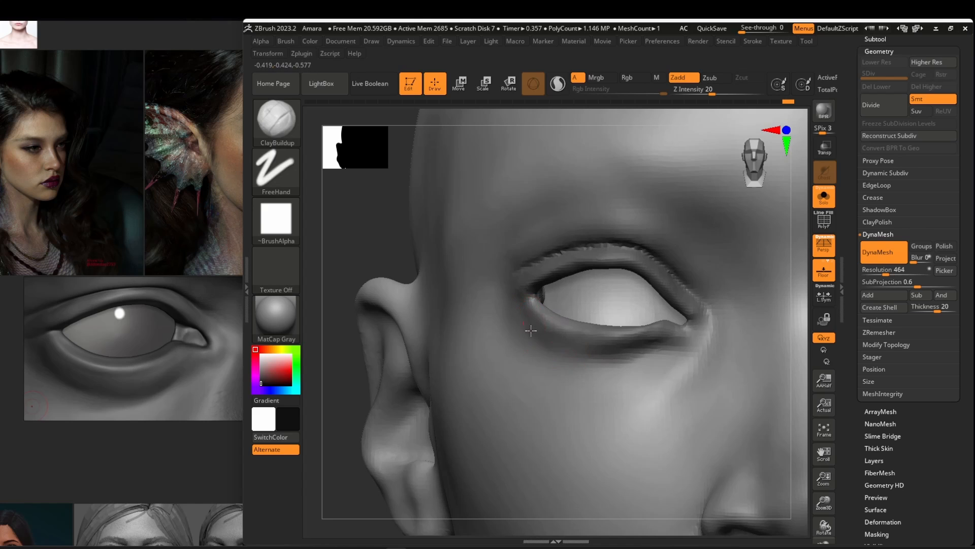
{"action": "left_click_drag", "start_coordinate": [531, 328], "coordinate": [564, 358]}
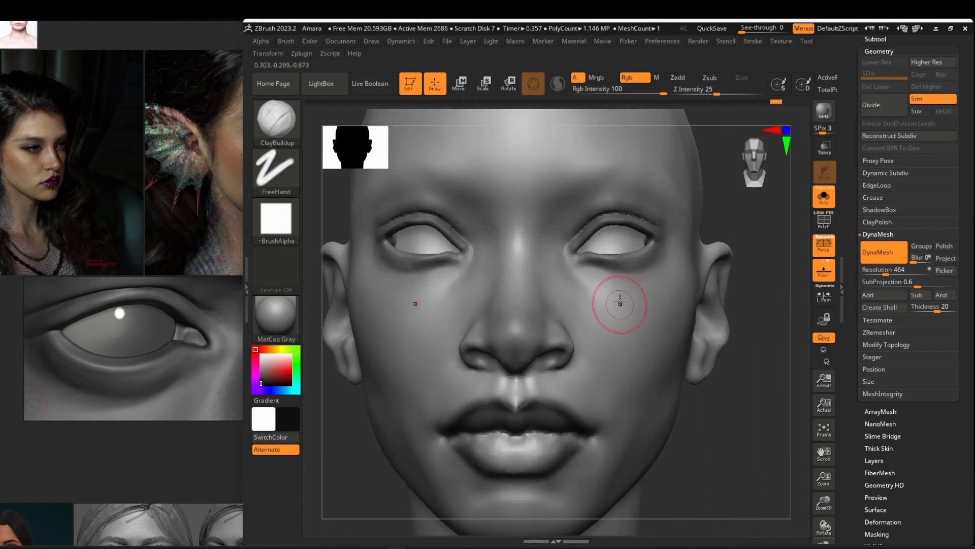
{"action": "key", "text": "ctrl+s"}
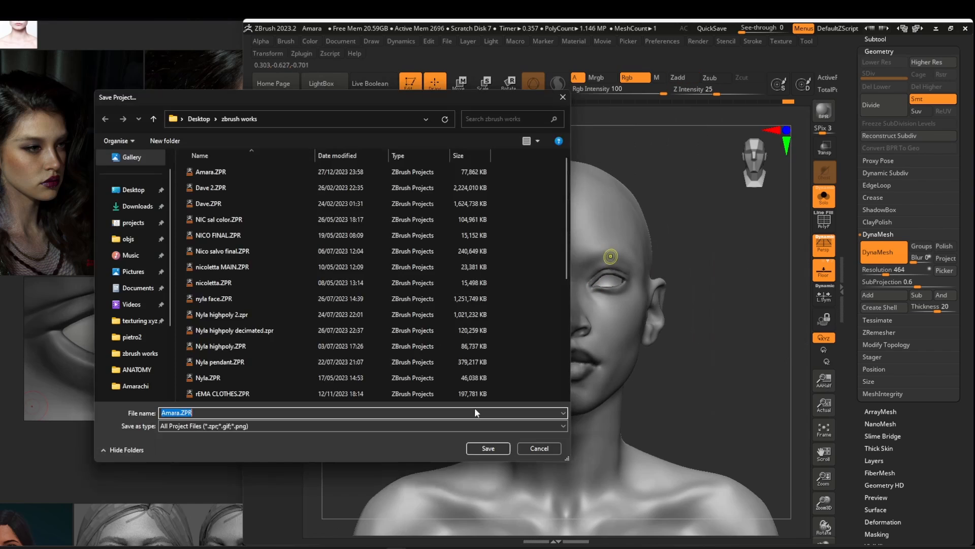
{"action": "key", "text": "Return"}
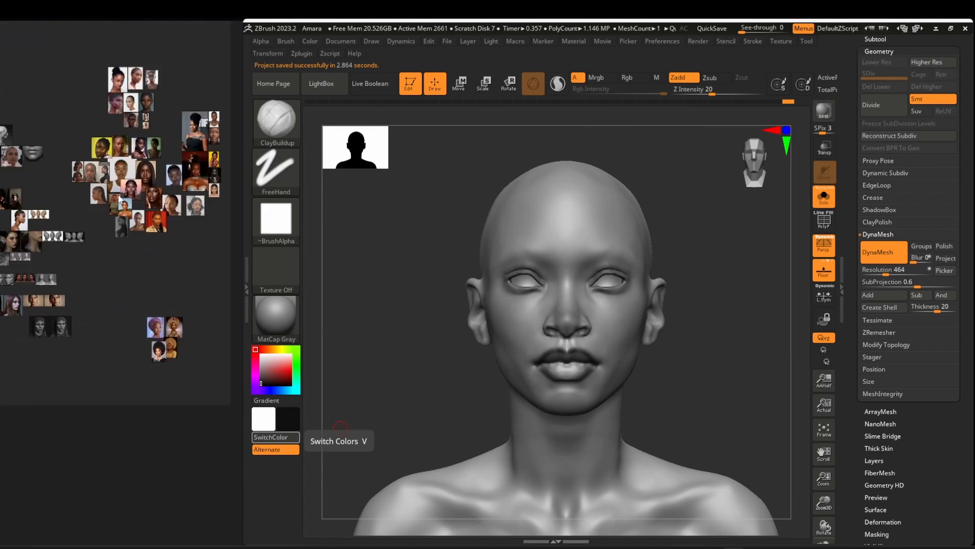
- Build up the lower eyelid towards both eye corners with ClayBuildup, following the braided-hair portrait references
{"action": "scroll", "coordinate": [119, 199], "scroll_direction": "up", "scroll_amount": 5}
{"action": "scroll", "coordinate": [177, 295], "scroll_direction": "up", "scroll_amount": 8}
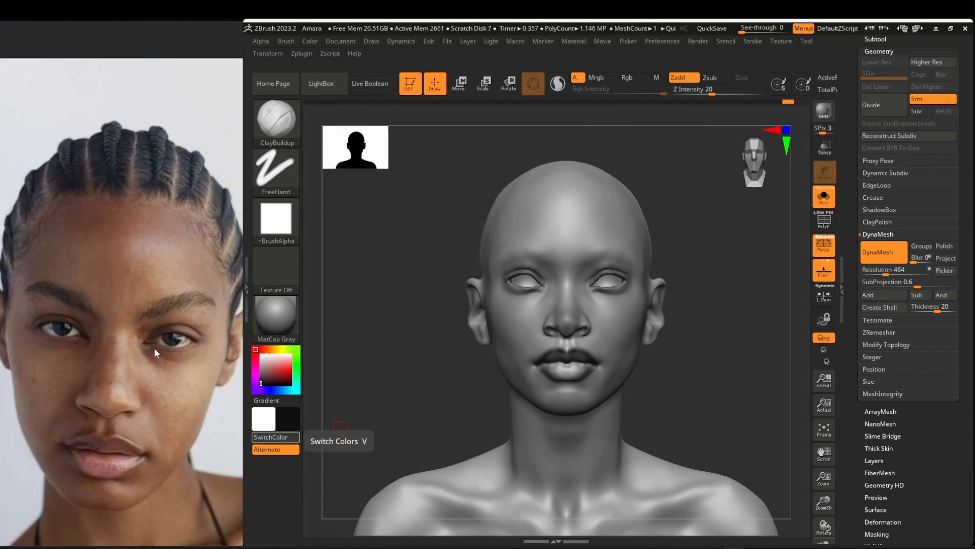
{"action": "scroll", "coordinate": [154, 348], "scroll_direction": "down", "scroll_amount": 4}
{"action": "middle_click_drag", "start_coordinate": [223, 333], "coordinate": [104, 323]}
{"action": "left_click_drag", "start_coordinate": [723, 358], "coordinate": [711, 432], "text": "alt"}
{"action": "right_click_drag", "start_coordinate": [532, 307], "coordinate": [561, 326]}
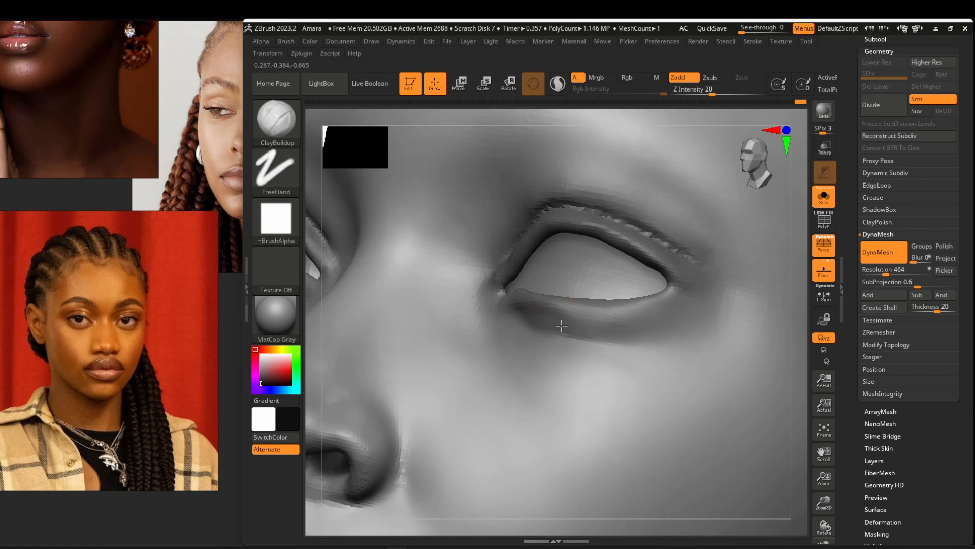
{"action": "left_click_drag", "start_coordinate": [562, 326], "coordinate": [600, 331]}
{"action": "mouse_move", "coordinate": [538, 298]}
{"action": "right_mouse_down"}
{"action": "mouse_move", "coordinate": [568, 315]}
{"action": "mouse_move", "coordinate": [642, 322]}
{"action": "mouse_move", "coordinate": [653, 272]}
{"action": "mouse_move", "coordinate": [670, 264]}
{"action": "mouse_move", "coordinate": [644, 288]}
{"action": "right_mouse_up"}
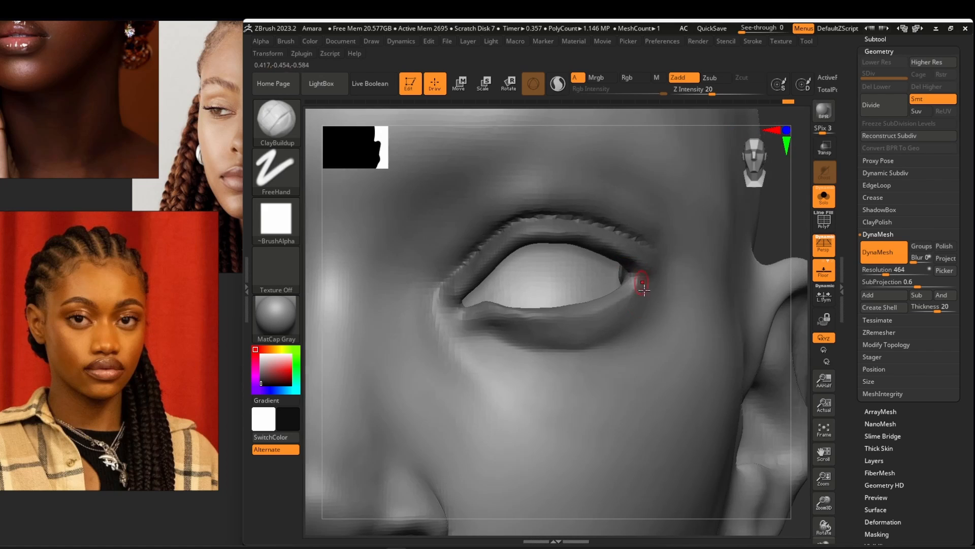
- Define the lower eyelid's rim from the inner to the outer corner and smooth it
{"action": "right_click_drag", "start_coordinate": [507, 321], "coordinate": [494, 304]}
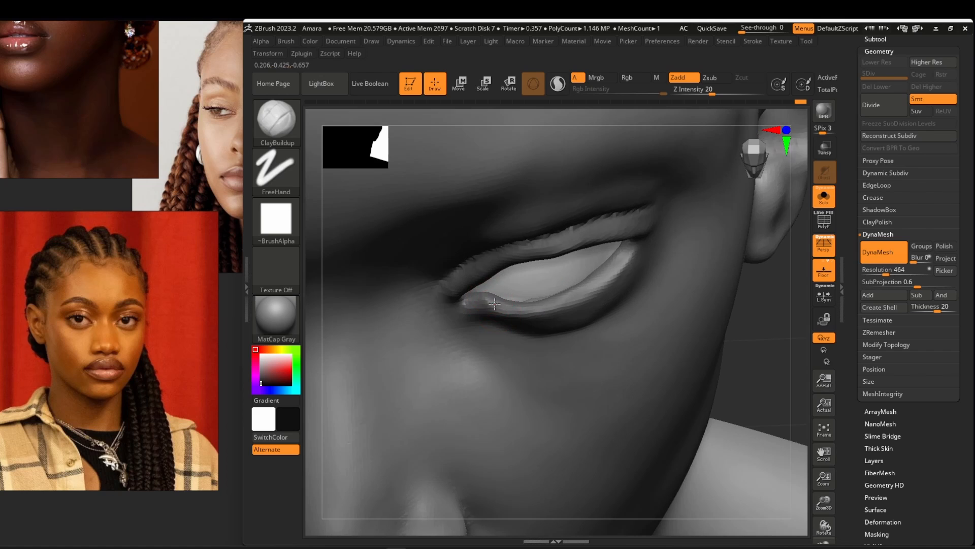
{"action": "right_click_drag", "start_coordinate": [560, 295], "coordinate": [642, 229]}
{"action": "key", "text": "shift"}
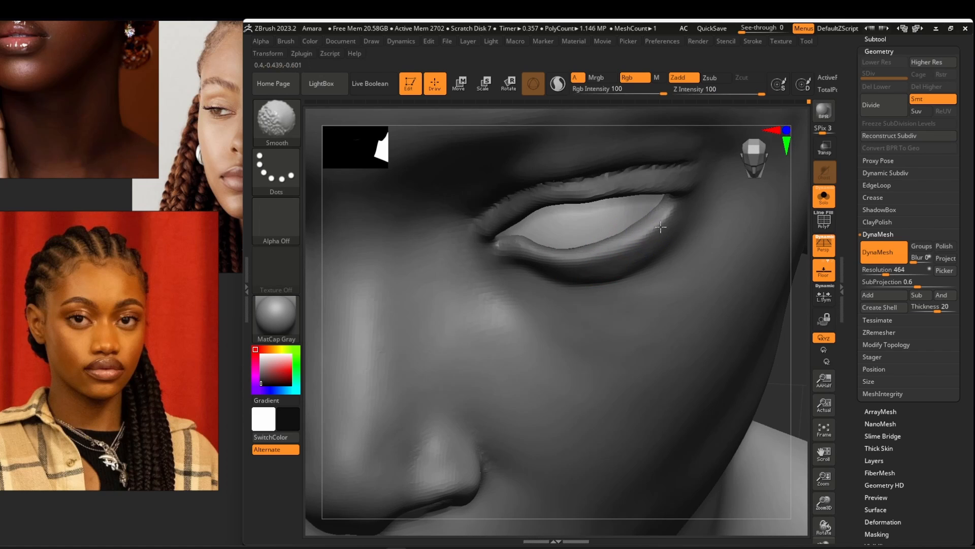
{"action": "key", "text": "f"}
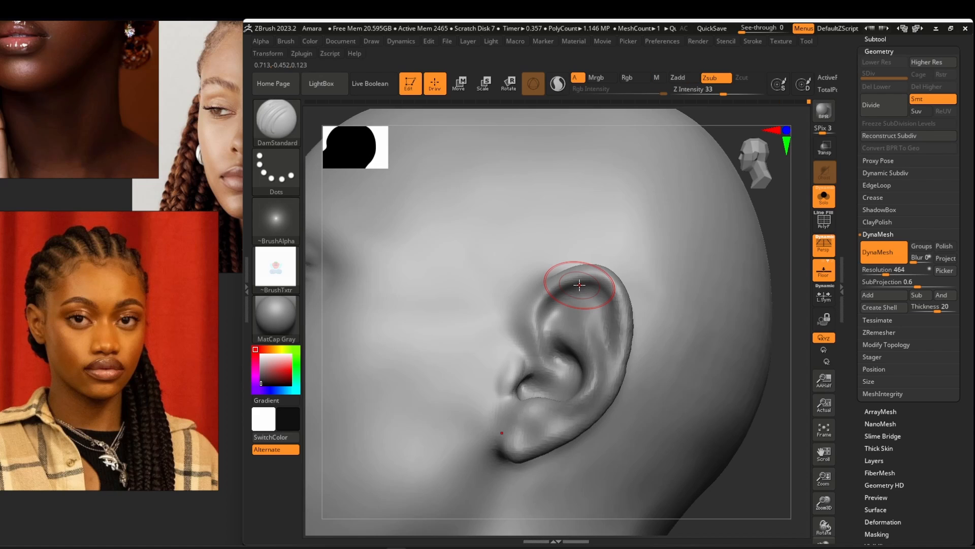
- Deepen the groove under the ear's upper rim with DamStandard and raise the inner fold with the Standard brush
{"action": "right_click_drag", "start_coordinate": [528, 309], "coordinate": [562, 311], "text": "ctrl"}
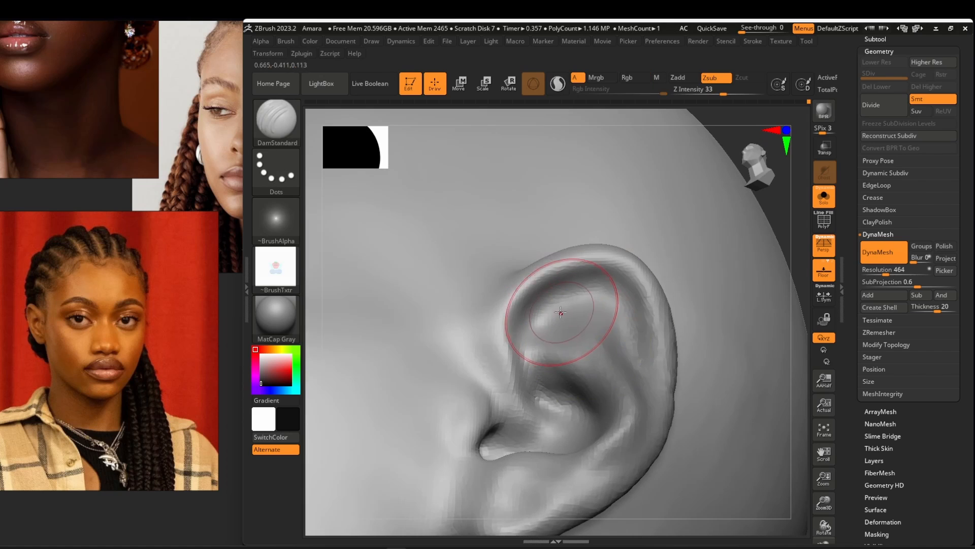
{"action": "key", "text": "s"}
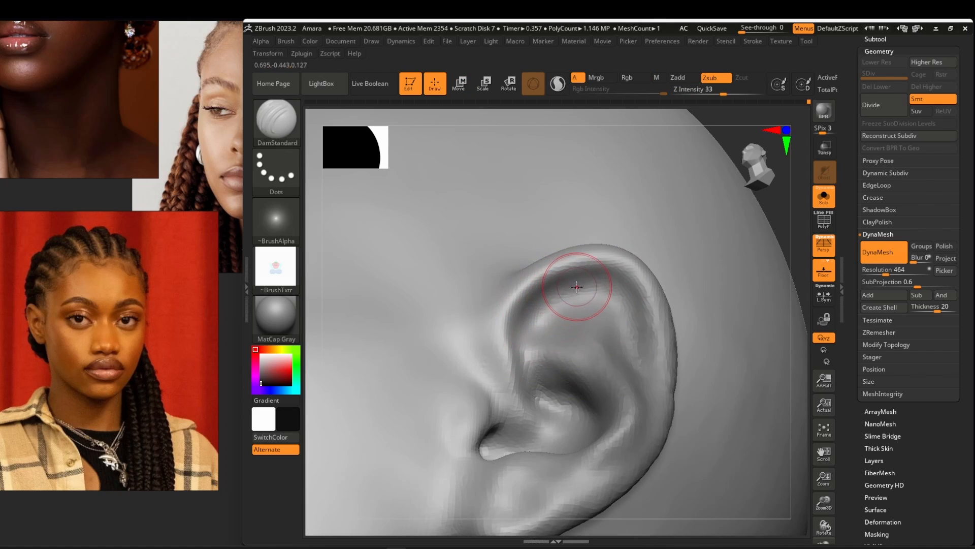
{"action": "key", "text": "b"}
{"action": "key", "text": "s"}
{"action": "key", "text": "t"}
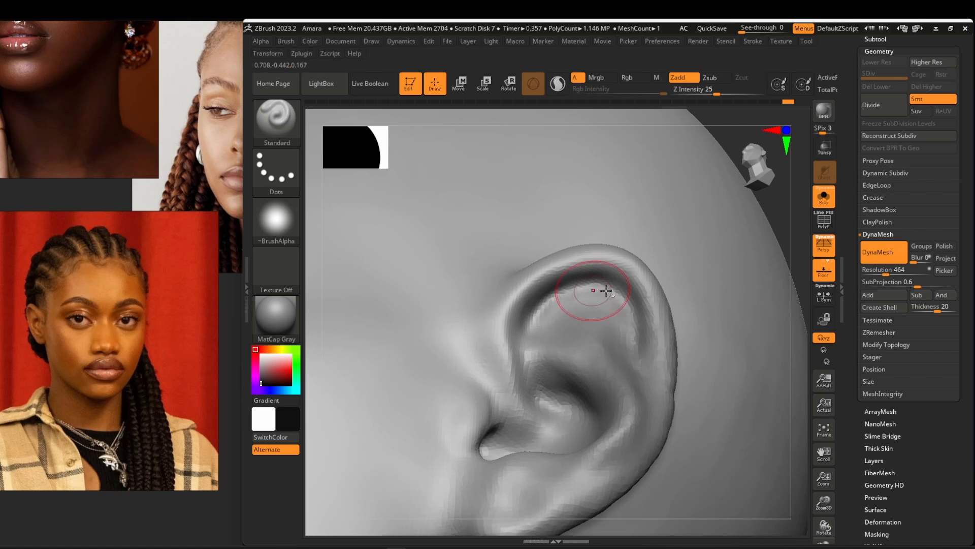
{"action": "key", "text": "s"}
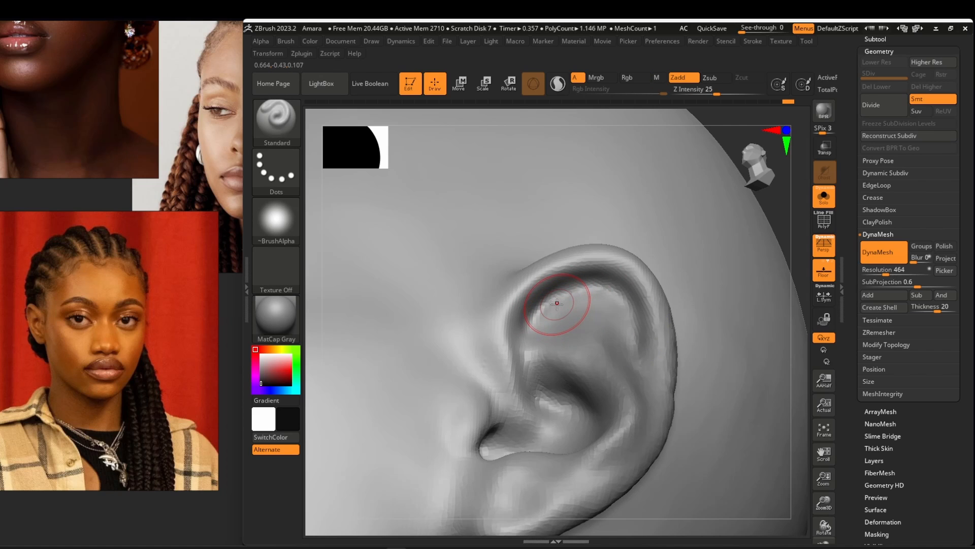
{"action": "left_click_drag", "start_coordinate": [595, 306], "coordinate": [555, 318]}
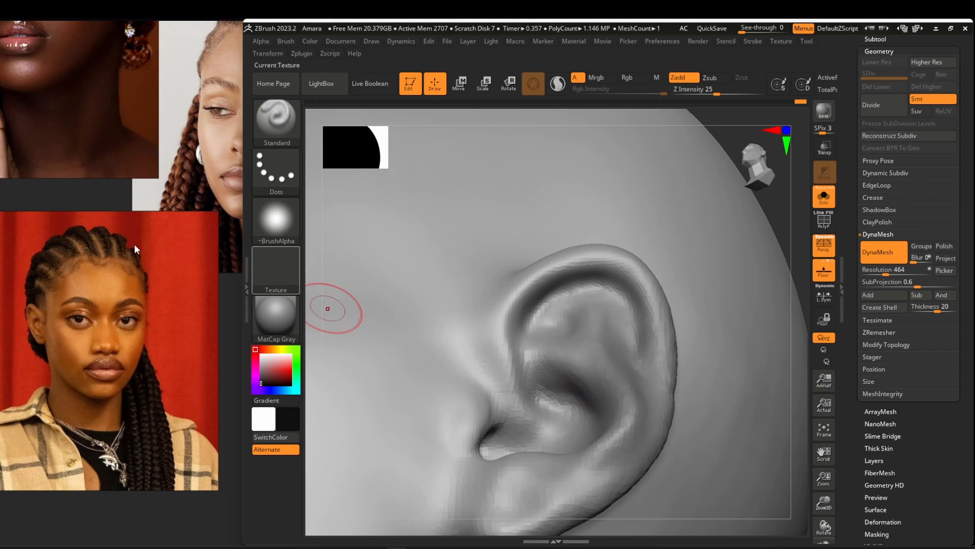
- Shape the ear's inner folds and the edge of the concha with the Standard brush, following the head-scan ear reference
{"action": "scroll", "coordinate": [134, 248], "scroll_direction": "down", "scroll_amount": 10}
{"action": "scroll", "coordinate": [85, 203], "scroll_direction": "up", "scroll_amount": 5}
{"action": "scroll", "coordinate": [137, 202], "scroll_direction": "down", "scroll_amount": 3}
{"action": "scroll", "coordinate": [137, 202], "scroll_direction": "up", "scroll_amount": 10}
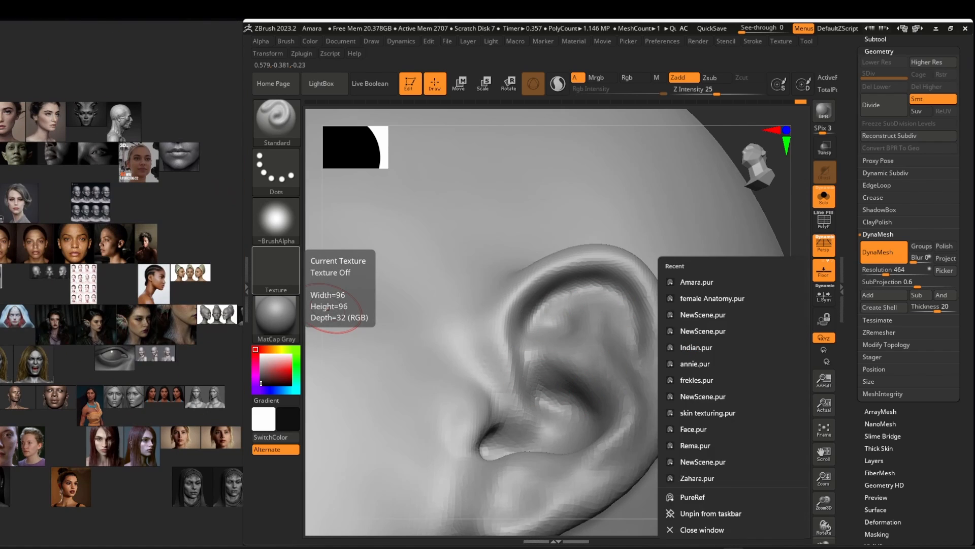
{"action": "scroll", "coordinate": [193, 265], "scroll_direction": "up", "scroll_amount": 4}
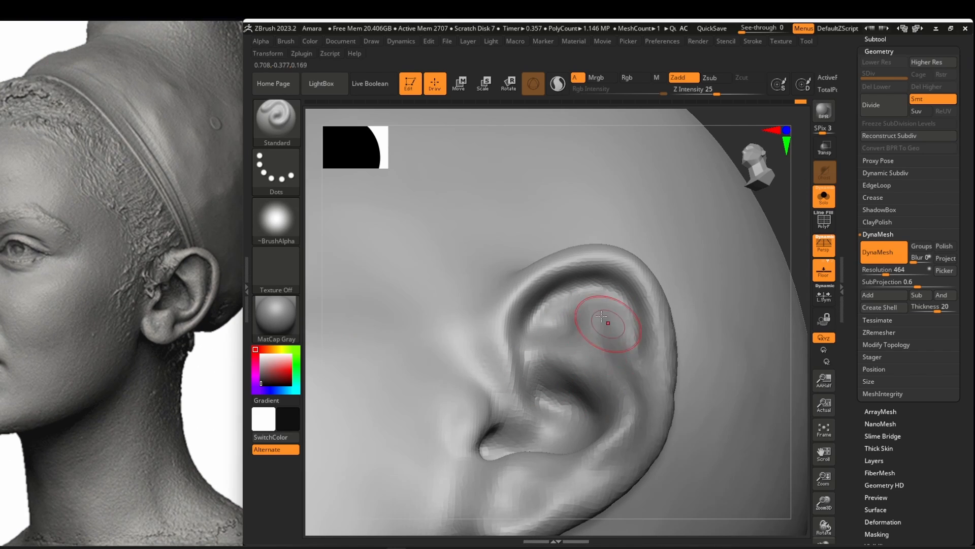
{"action": "right_click_drag", "start_coordinate": [605, 322], "coordinate": [554, 327]}
{"action": "mouse_move", "coordinate": [551, 331]}
{"action": "left_mouse_down"}
{"action": "mouse_move", "coordinate": [543, 343]}
{"action": "mouse_move", "coordinate": [559, 335]}
{"action": "left_mouse_up"}
{"action": "left_click_drag", "start_coordinate": [538, 373], "coordinate": [555, 389]}
{"action": "right_click_drag", "start_coordinate": [555, 389], "coordinate": [564, 378]}
{"action": "left_click_drag", "start_coordinate": [544, 376], "coordinate": [555, 382]}
{"action": "mouse_move", "coordinate": [548, 366]}
{"action": "right_mouse_down"}
{"action": "mouse_move", "coordinate": [530, 355]}
{"action": "mouse_move", "coordinate": [532, 339]}
{"action": "mouse_move", "coordinate": [578, 328]}
{"action": "right_mouse_up"}
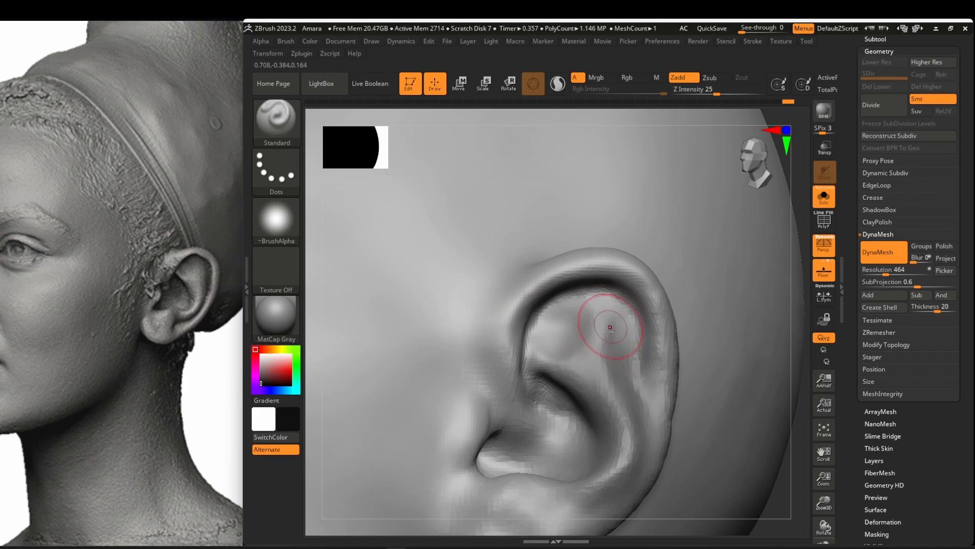
- Build up the ear's upper inner ridges around the triangular hollow with the ClayBuildup brush
{"action": "key", "text": "b"}
{"action": "key", "text": "c"}
{"action": "key", "text": "b"}
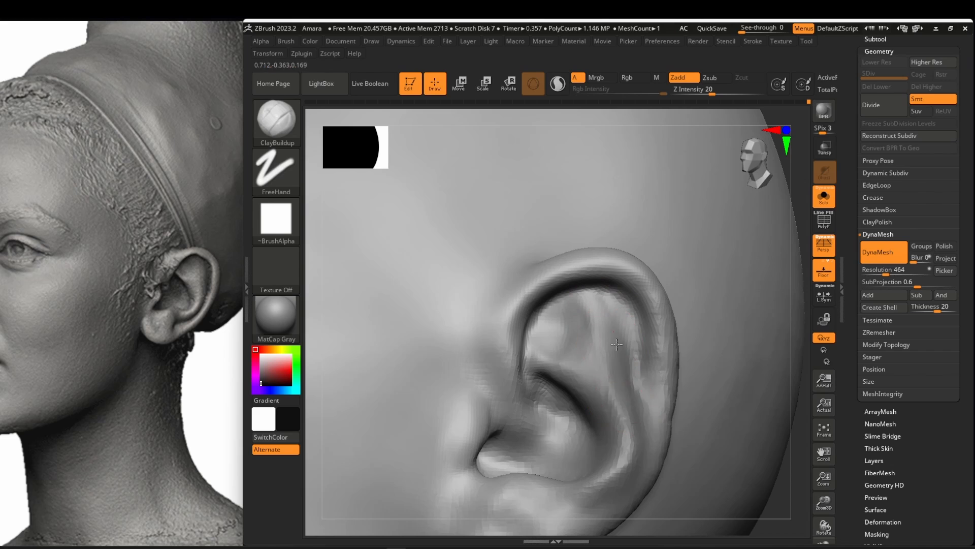
- Carve the groove inside the ear's outer rim down to the lobe with the DamStandard brush
{"action": "key", "text": "b"}
{"action": "key", "text": "d"}
{"action": "key", "text": "s"}
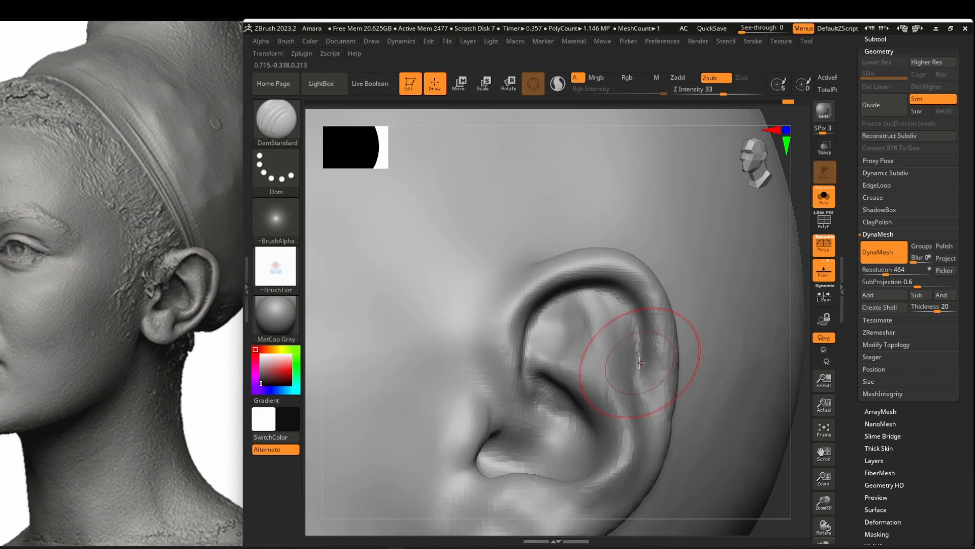
{"action": "right_click_drag", "start_coordinate": [639, 362], "coordinate": [569, 257], "text": "alt"}
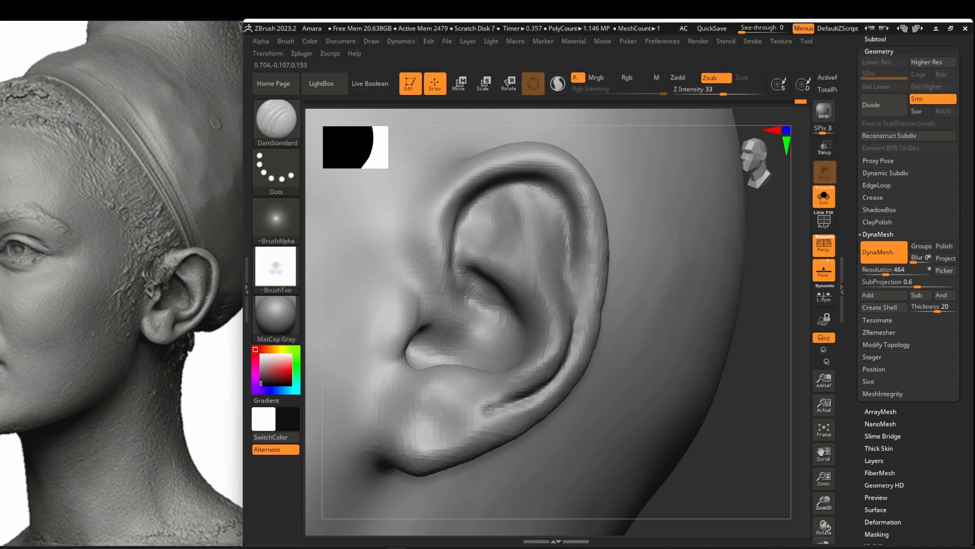
{"action": "left_click_drag", "start_coordinate": [477, 413], "coordinate": [501, 409]}
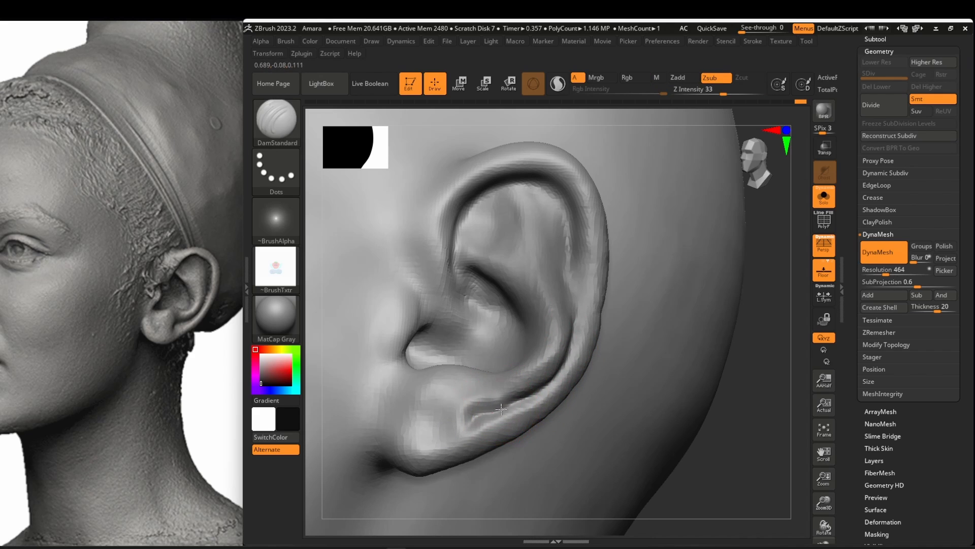
{"action": "right_click_drag", "start_coordinate": [566, 327], "coordinate": [610, 398], "text": "ctrl"}
{"action": "right_click_drag", "start_coordinate": [668, 391], "coordinate": [656, 399]}
{"action": "right_click_drag", "start_coordinate": [543, 378], "coordinate": [558, 344]}
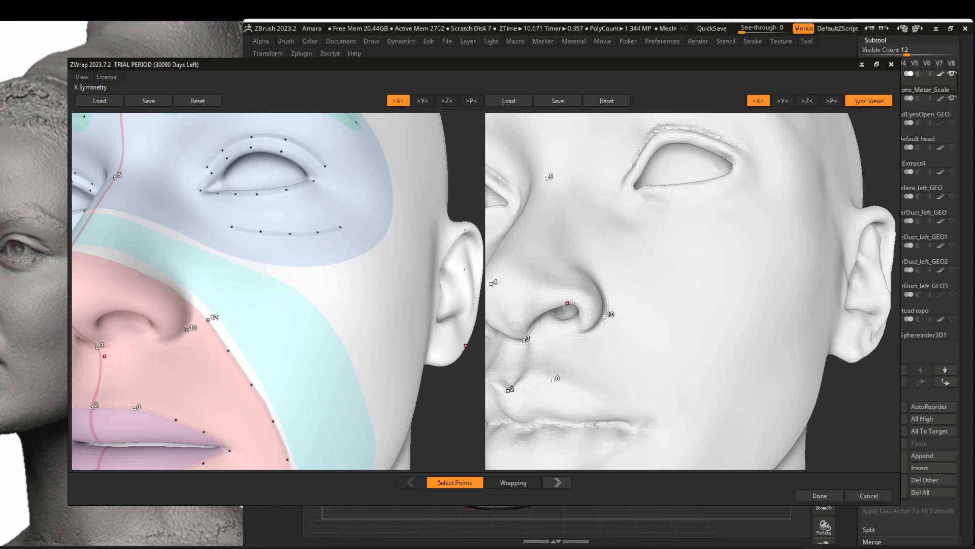
- Add matching X-symmetric correspondence points at the cheek end of the nasolabial fold on the base head and the sculpt
{"action": "mouse_move", "coordinate": [571, 303]}
{"action": "right_mouse_down", "text": "ctrl"}
{"action": "mouse_move", "coordinate": [629, 320]}
{"action": "mouse_move", "coordinate": [598, 312]}
{"action": "mouse_move", "coordinate": [632, 301]}
{"action": "mouse_move", "coordinate": [671, 316]}
{"action": "mouse_move", "coordinate": [621, 209]}
{"action": "mouse_move", "coordinate": [643, 207]}
{"action": "right_mouse_up", "text": "ctrl"}
{"action": "right_click_drag", "start_coordinate": [266, 317], "coordinate": [305, 302], "text": "ctrl"}
{"action": "left_click", "coordinate": [232, 383]}
{"action": "right_click_drag", "start_coordinate": [643, 254], "coordinate": [709, 301]}
{"action": "left_click", "coordinate": [678, 286]}
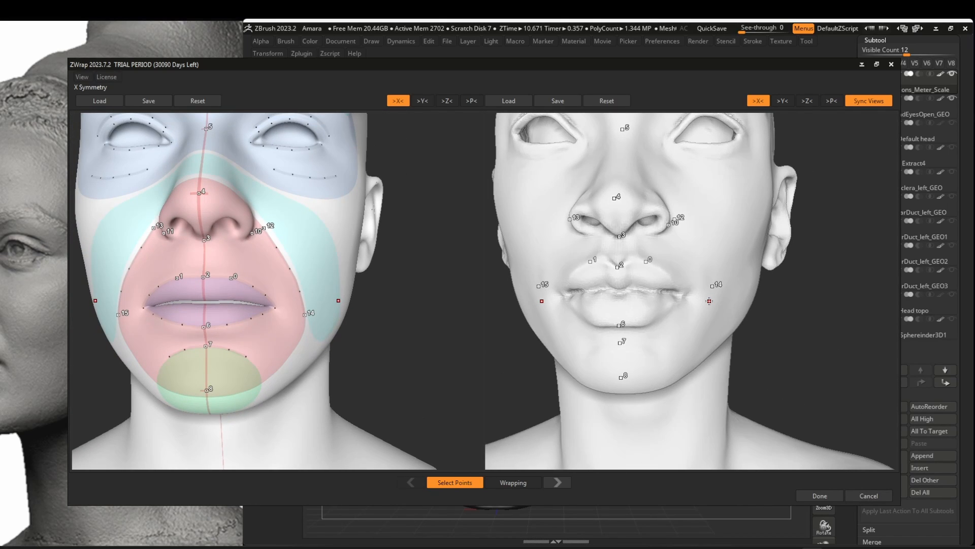
- Pair correspondence points at the mouth corner and along the lower lip's edge on both heads
{"action": "right_click_drag", "start_coordinate": [277, 295], "coordinate": [271, 338], "text": "ctrl"}
{"action": "left_click", "coordinate": [270, 340]}
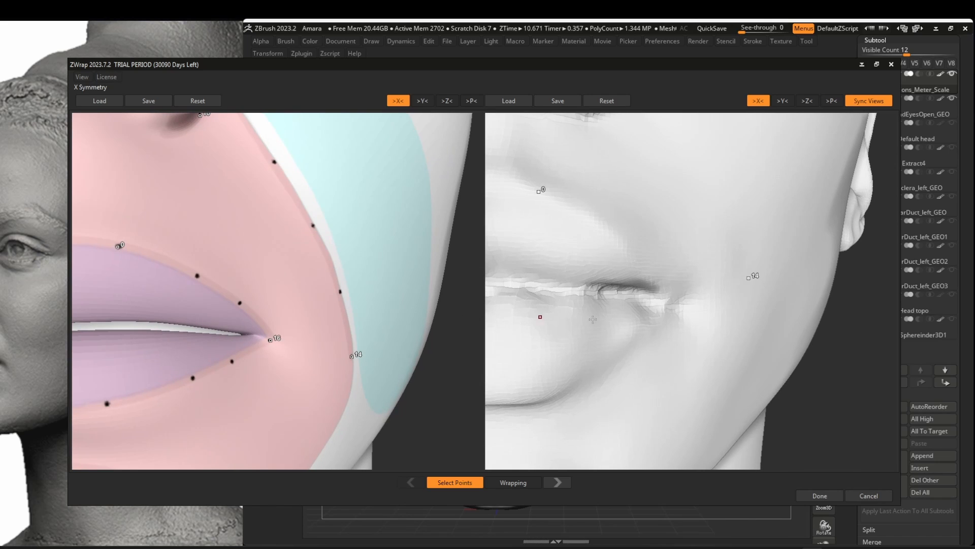
{"action": "right_click_drag", "start_coordinate": [675, 303], "coordinate": [709, 297], "text": "ctrl"}
{"action": "right_click_drag", "start_coordinate": [315, 284], "coordinate": [254, 356], "text": "ctrl"}
{"action": "right_click_drag", "start_coordinate": [203, 376], "coordinate": [243, 335], "text": "alt"}
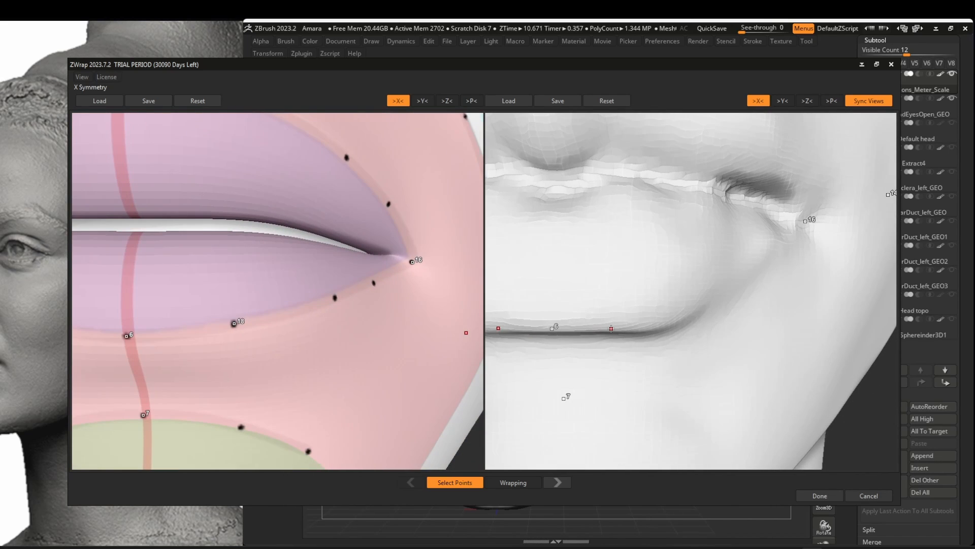
{"action": "left_click", "coordinate": [334, 296]}
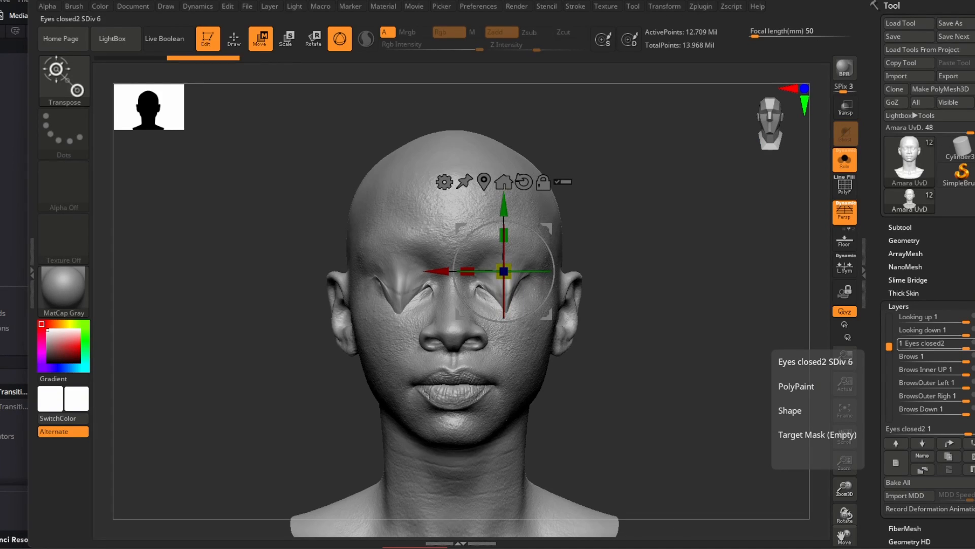
- Build up the skin at the inner corner of the upper eyelid with the ClayBuildup brush
{"action": "right_click_drag", "start_coordinate": [658, 325], "coordinate": [624, 333]}
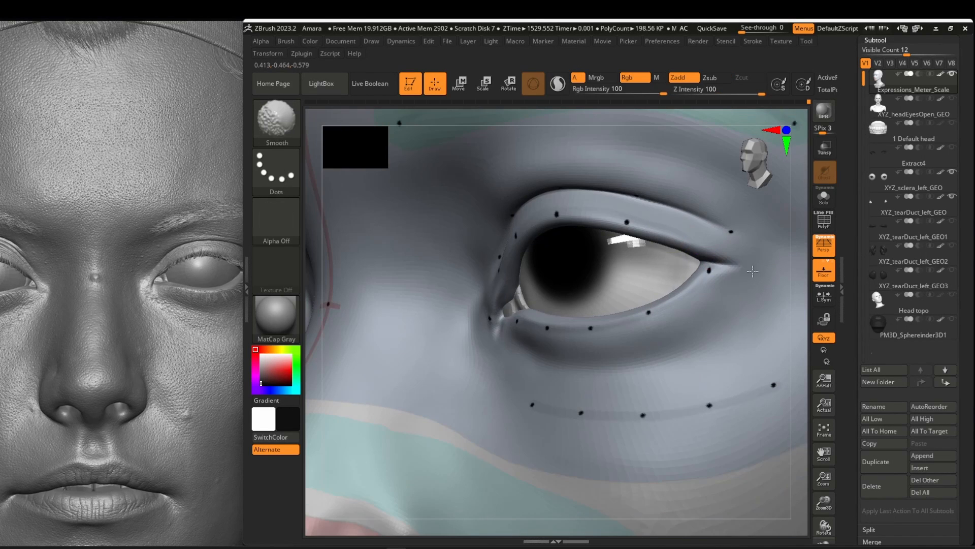
{"action": "right_click_drag", "start_coordinate": [752, 271], "coordinate": [637, 278], "text": "ctrl"}
{"action": "left_click_drag", "start_coordinate": [613, 273], "coordinate": [632, 252]}
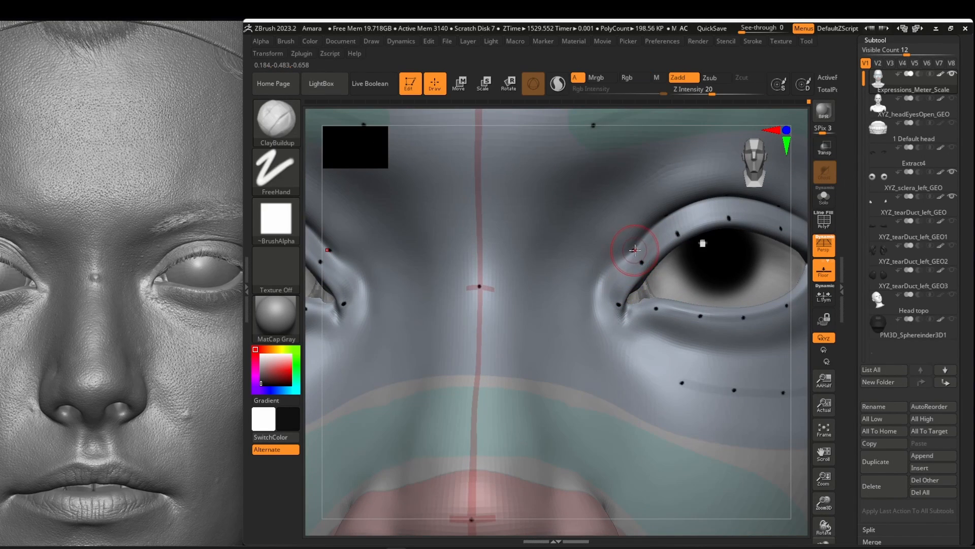
- Carve the upper eyelid crease down toward the inner eye corner with the DamStandard brush
{"action": "key", "text": "b"}
{"action": "key", "text": "d"}
{"action": "key", "text": "s"}
{"action": "right_click_drag", "start_coordinate": [632, 252], "coordinate": [642, 288], "text": "ctrl"}
{"action": "left_click_drag", "start_coordinate": [607, 278], "coordinate": [622, 258]}
{"action": "right_click_drag", "start_coordinate": [621, 263], "coordinate": [624, 279], "text": "ctrl"}
{"action": "left_click_drag", "start_coordinate": [604, 287], "coordinate": [623, 257]}
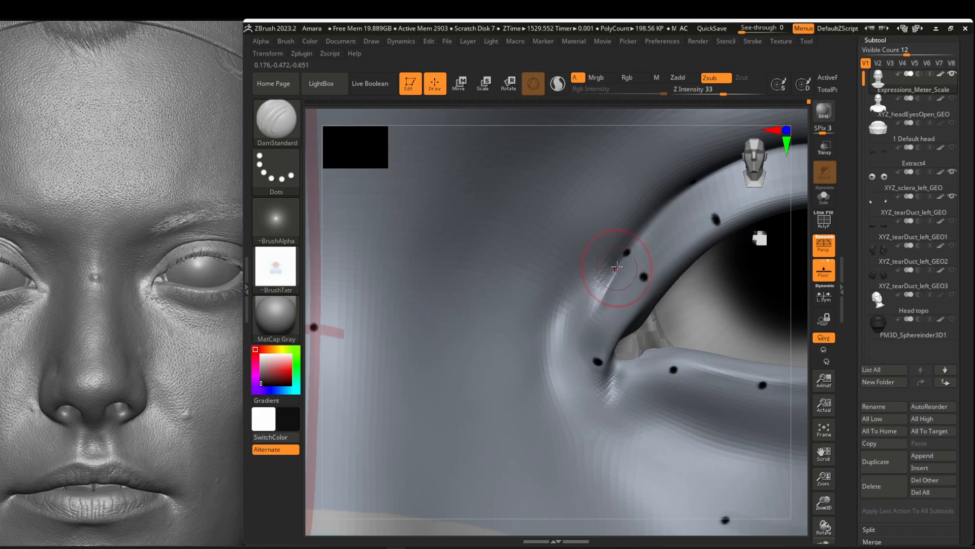
- Smooth the carved crease beside the inner eye corner and switch to the Move brush
{"action": "key", "text": "b"}
{"action": "key", "text": "c"}
{"action": "key", "text": "b"}
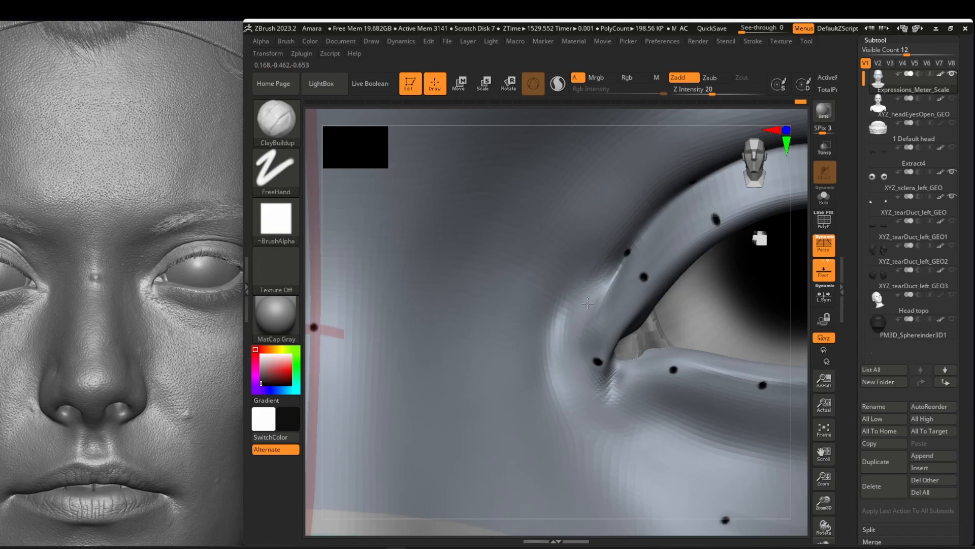
{"action": "key", "text": "s"}
{"action": "left_click_drag", "start_coordinate": [587, 304], "coordinate": [616, 299], "text": "shift"}
{"action": "mouse_move", "coordinate": [616, 300]}
{"action": "right_mouse_down", "text": "ctrl"}
{"action": "mouse_move", "coordinate": [529, 305]}
{"action": "mouse_move", "coordinate": [430, 285]}
{"action": "mouse_move", "coordinate": [509, 303]}
{"action": "mouse_move", "coordinate": [546, 342]}
{"action": "mouse_move", "coordinate": [538, 364]}
{"action": "mouse_move", "coordinate": [473, 331]}
{"action": "mouse_move", "coordinate": [482, 348]}
{"action": "right_mouse_up", "text": "ctrl"}
{"action": "key", "text": "b"}
{"action": "key", "text": "m"}
{"action": "key", "text": "v"}
{"action": "key", "text": "s"}
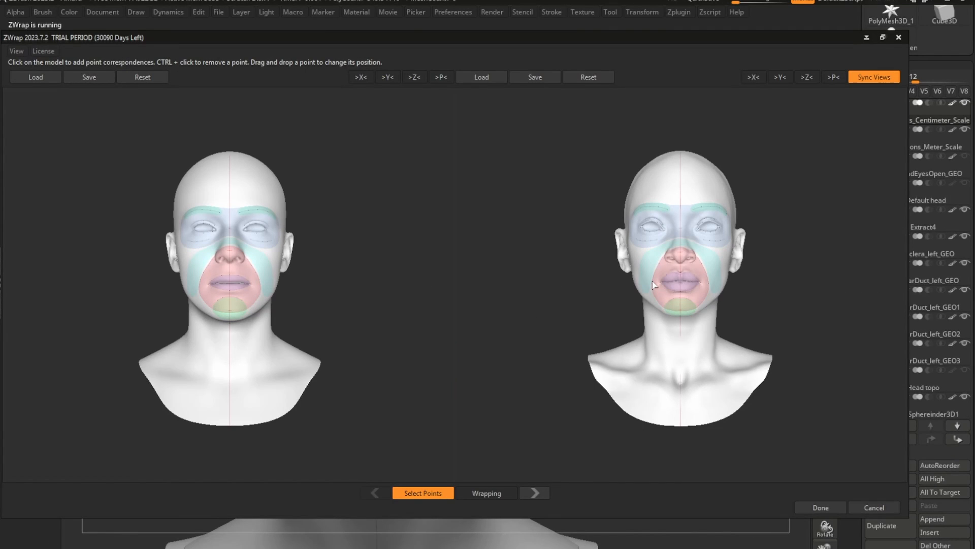
- Match X-symmetric points around the mouth in ZWrap and accept the wrapped head
{"action": "key", "text": "x"}
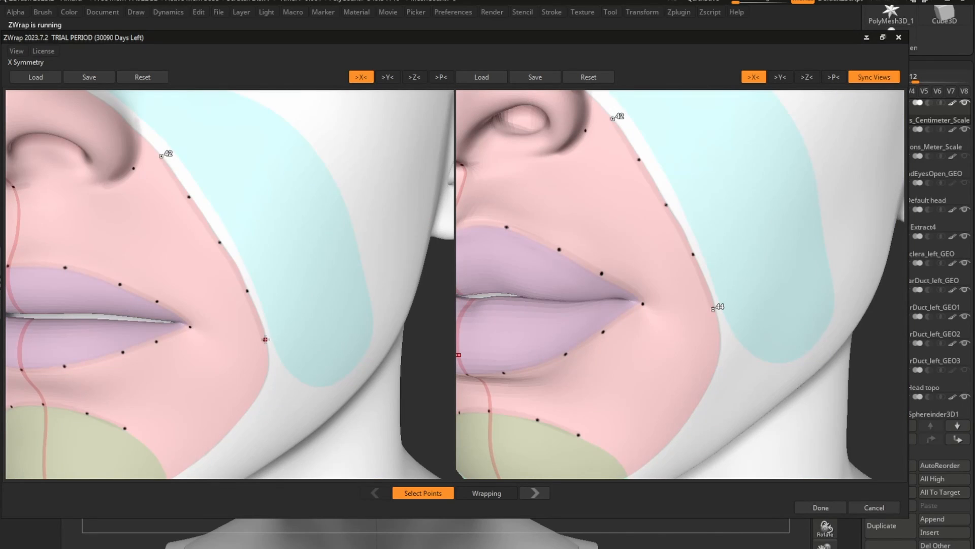
{"action": "left_click", "coordinate": [265, 338]}
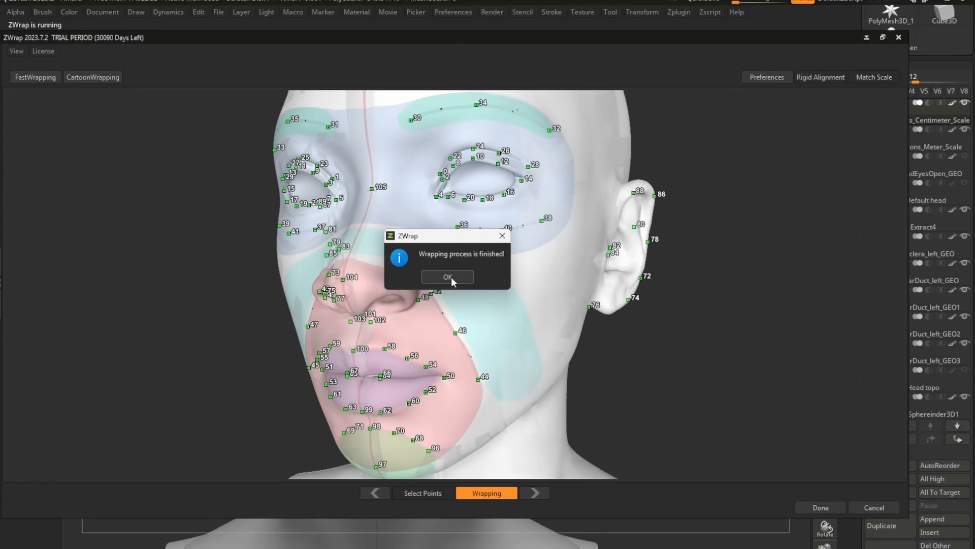
{"action": "left_click", "coordinate": [451, 276]}
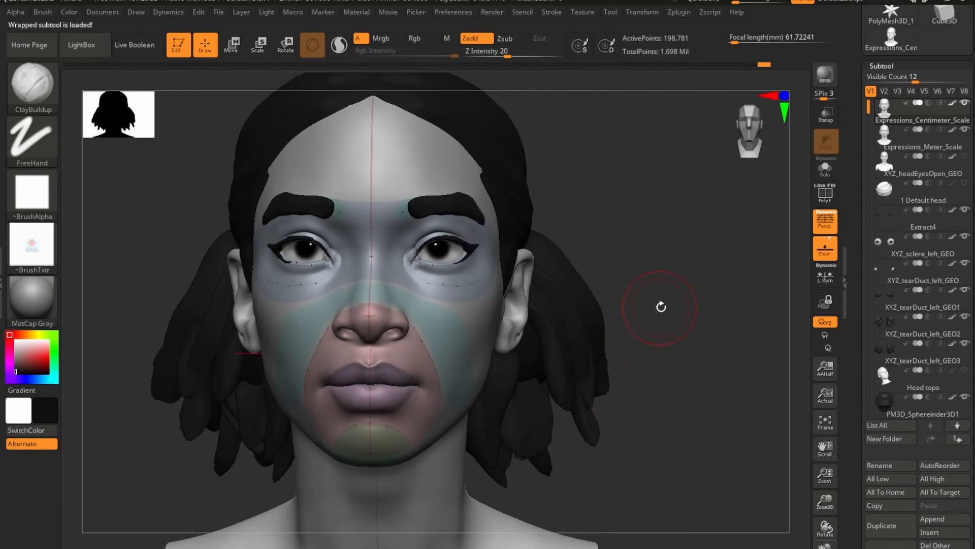
- Test the Mouth Open and Eye Tight expression layers on the wrapped head
{"action": "left_click_drag", "start_coordinate": [661, 305], "coordinate": [641, 305]}
{"action": "left_click", "coordinate": [833, 173]}
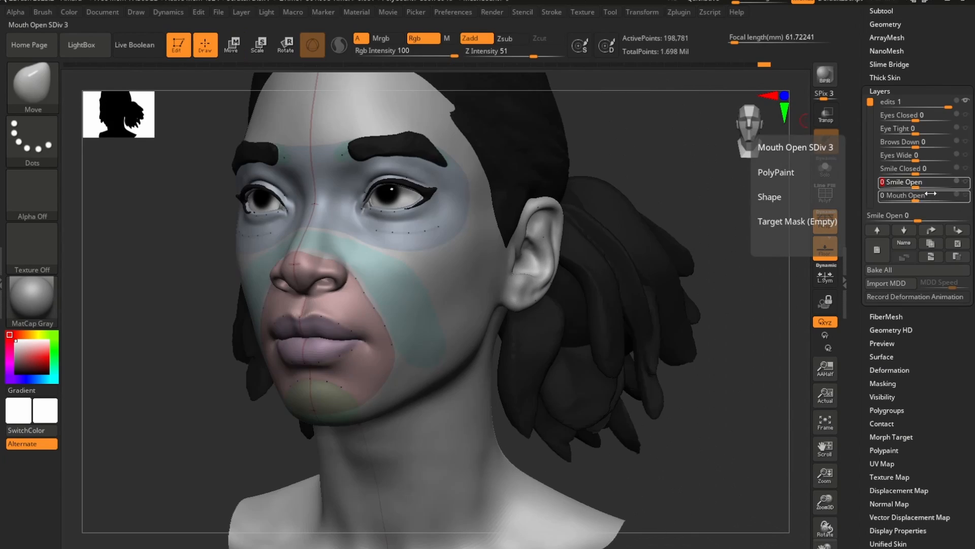
{"action": "mouse_move", "coordinate": [906, 194]}
{"action": "left_mouse_down"}
{"action": "mouse_move", "coordinate": [938, 194]}
{"action": "mouse_move", "coordinate": [907, 193]}
{"action": "left_mouse_up"}
{"action": "left_click_drag", "start_coordinate": [909, 130], "coordinate": [950, 134]}
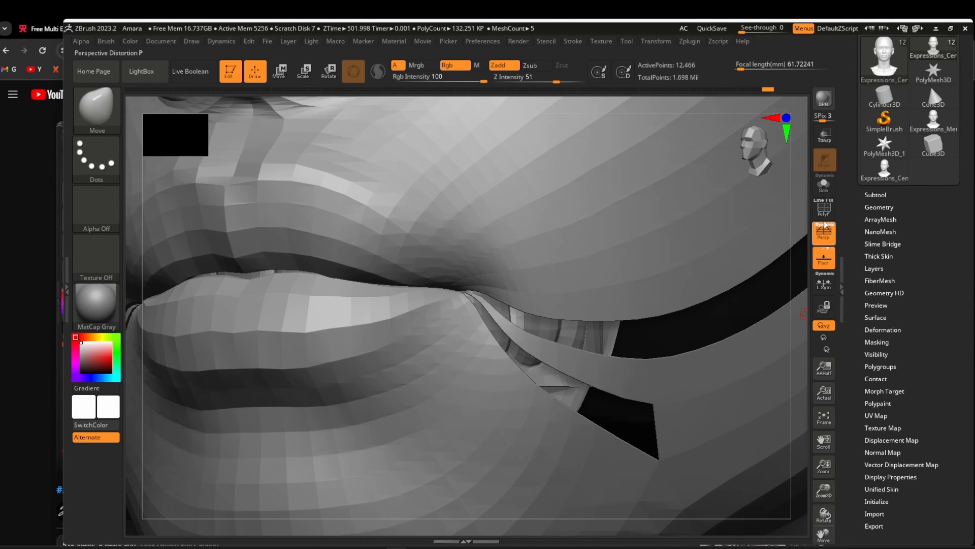
- Show the polygon wireframe on the head and divide it into polygroups with Auto Groups
{"action": "left_click", "coordinate": [824, 208]}
{"action": "mouse_move", "coordinate": [752, 285]}
{"action": "right_mouse_down", "text": "ctrl"}
{"action": "mouse_move", "coordinate": [737, 229]}
{"action": "mouse_move", "coordinate": [610, 299]}
{"action": "mouse_move", "coordinate": [542, 285]}
{"action": "right_mouse_up", "text": "ctrl"}
{"action": "left_click", "coordinate": [601, 321], "text": "ctrl+shift"}
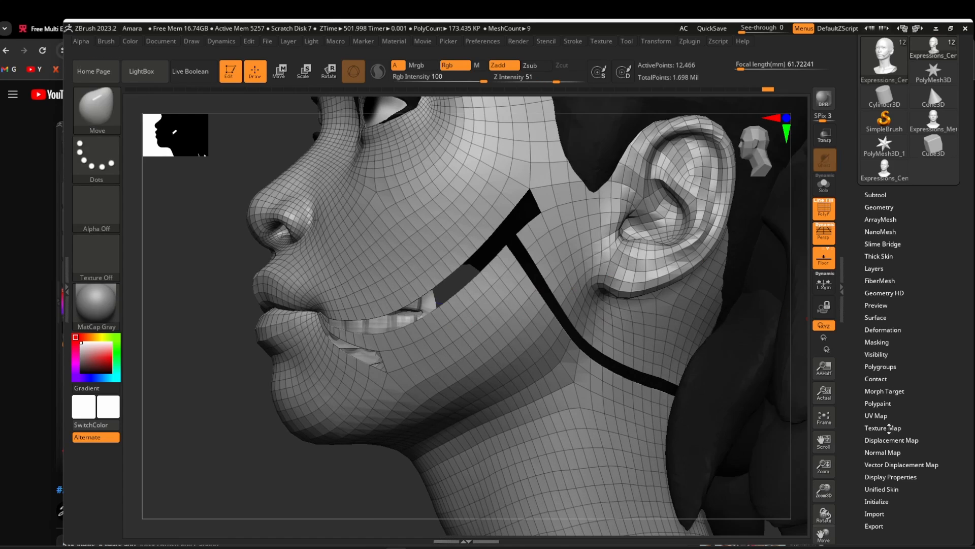
{"action": "left_click", "coordinate": [882, 366]}
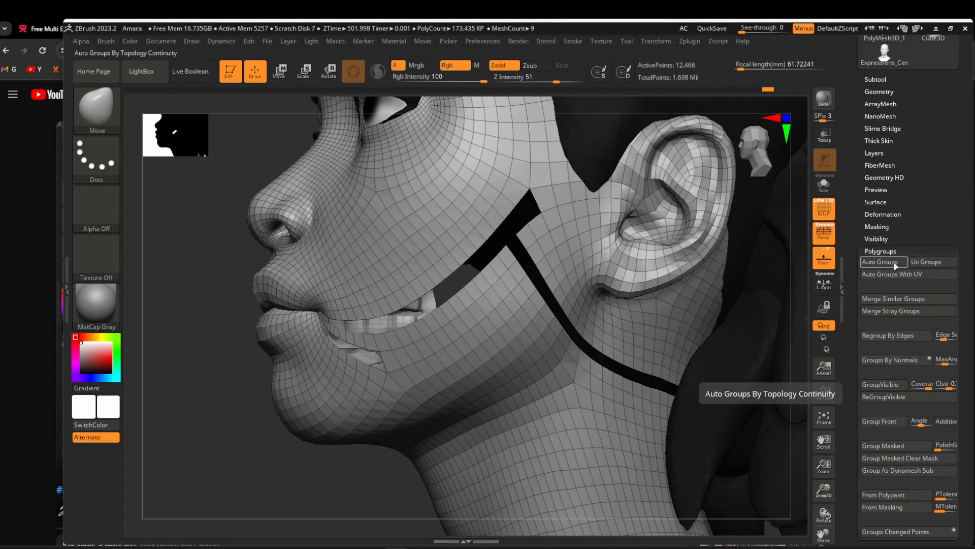
{"action": "left_click", "coordinate": [892, 261]}
- Solo the head mesh and isolate the polygroup containing the lower lip, chin and neck
{"action": "left_click", "coordinate": [824, 184]}
{"action": "left_click", "coordinate": [642, 407], "text": "ctrl+shift"}
{"action": "right_click_drag", "start_coordinate": [642, 407], "coordinate": [610, 372]}
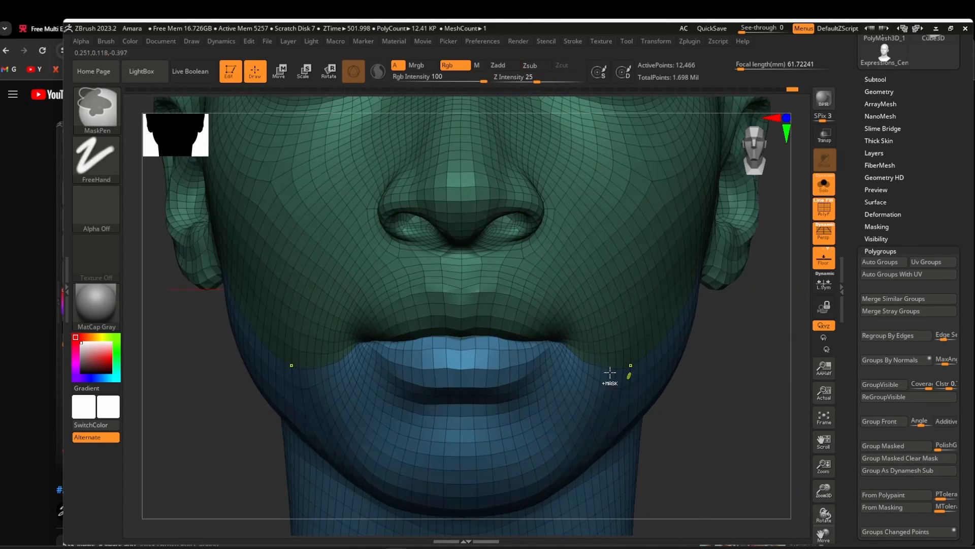
{"action": "left_click", "coordinate": [537, 325], "text": "ctrl+shift"}
{"action": "left_click", "coordinate": [542, 324], "text": "ctrl+shift"}
{"action": "right_click_drag", "start_coordinate": [542, 325], "coordinate": [524, 247]}
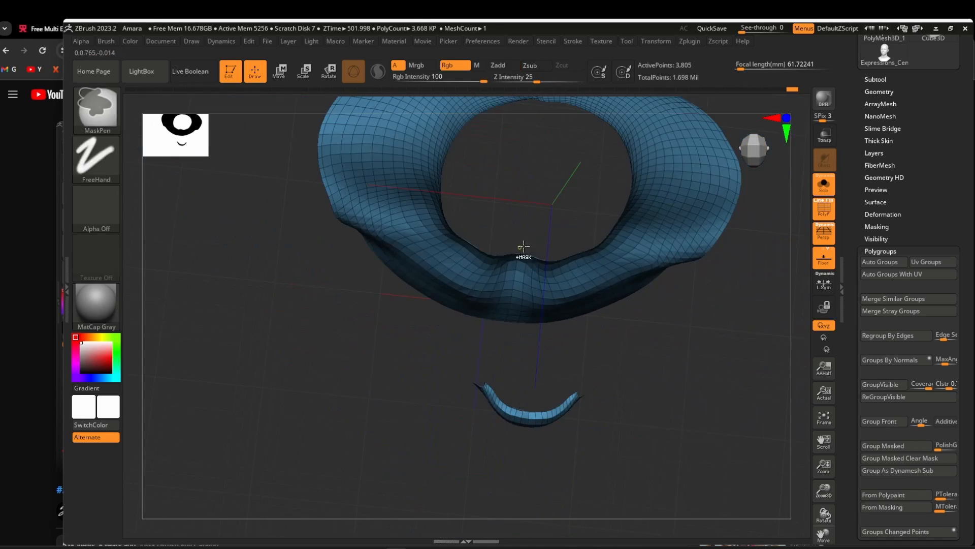
- Turn on double-sided display for the isolated mesh and switch the visibility of its polygroups
{"action": "left_click", "coordinate": [889, 250]}
{"action": "left_click", "coordinate": [883, 397]}
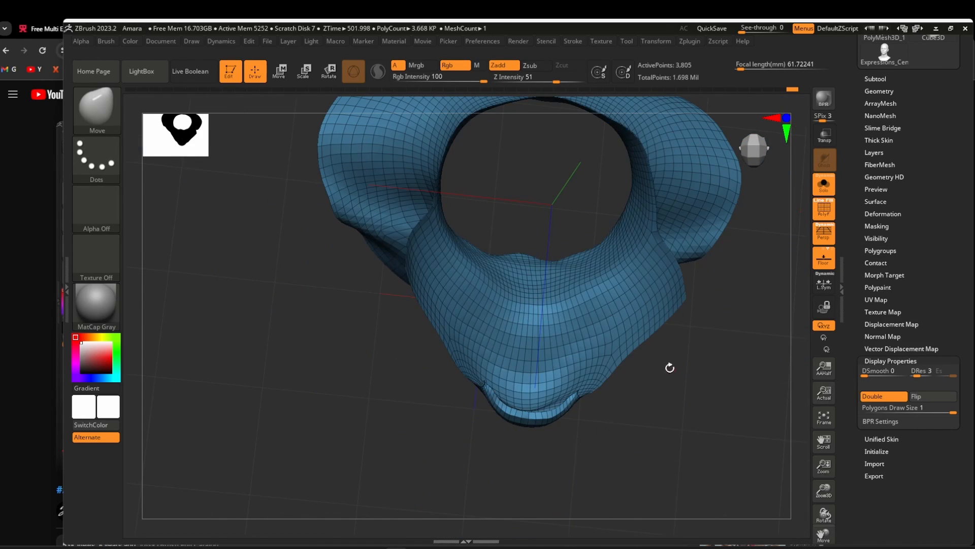
{"action": "right_click_drag", "start_coordinate": [670, 366], "coordinate": [544, 332]}
{"action": "left_click", "coordinate": [441, 370], "text": "ctrl+shift"}
{"action": "left_click", "coordinate": [545, 332], "text": "ctrl+shift"}
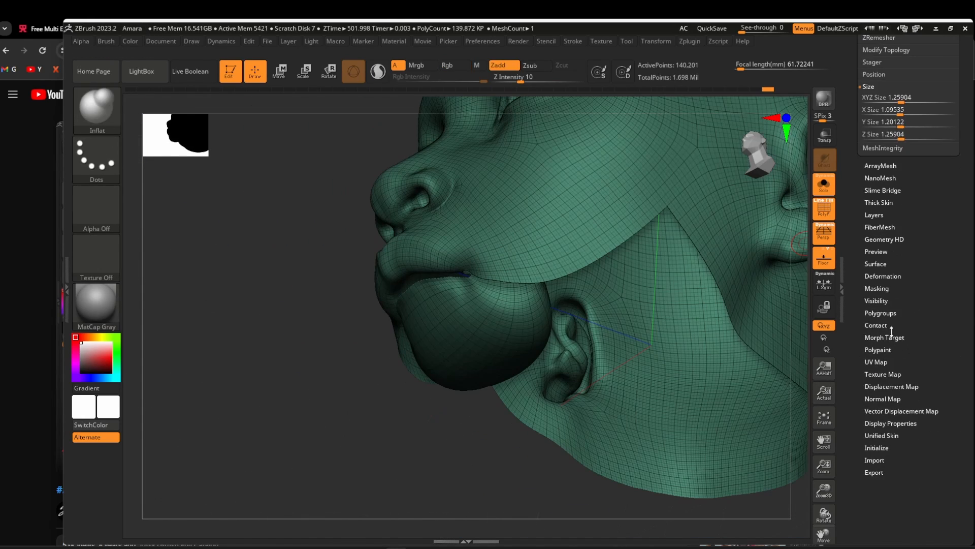
- Regroup the higher-resolution head's polygroups and isolate the part beside the mouth
{"action": "left_click", "coordinate": [890, 314]}
{"action": "left_click", "coordinate": [897, 222]}
{"action": "left_click", "coordinate": [563, 253], "text": "ctrl+shift"}
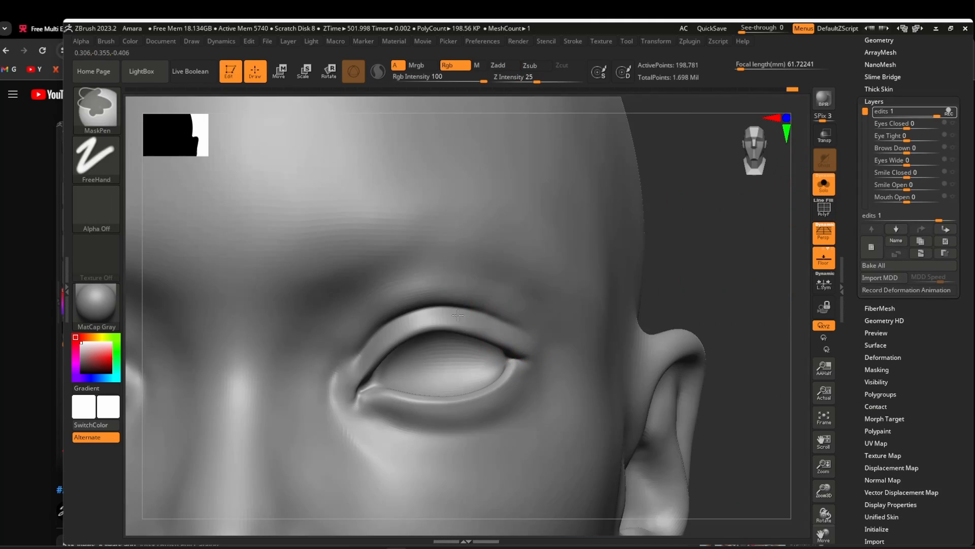
- Mask the eyelids and the area below the eye with MaskLasso, extend the mask along the upper lid and blur it
{"action": "left_click", "coordinate": [96, 109], "text": "ctrl"}
{"action": "left_click", "coordinate": [468, 318]}
{"action": "left_click_drag", "start_coordinate": [425, 324], "coordinate": [582, 414], "text": "ctrl"}
{"action": "key", "text": "ctrl+i"}
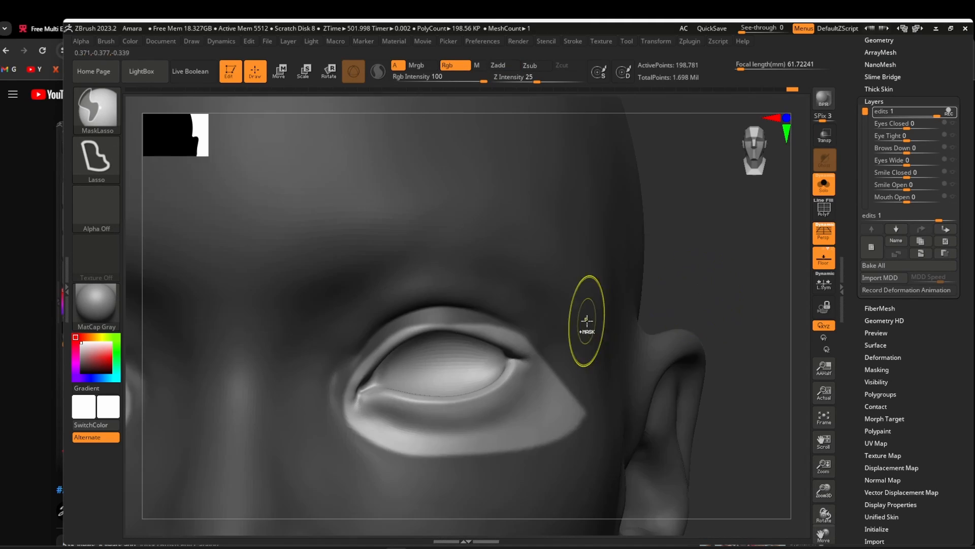
{"action": "key", "text": "ctrl+i"}
{"action": "left_click_drag", "start_coordinate": [473, 322], "coordinate": [390, 330], "text": "ctrl"}
{"action": "left_click", "coordinate": [449, 320], "text": "ctrl"}
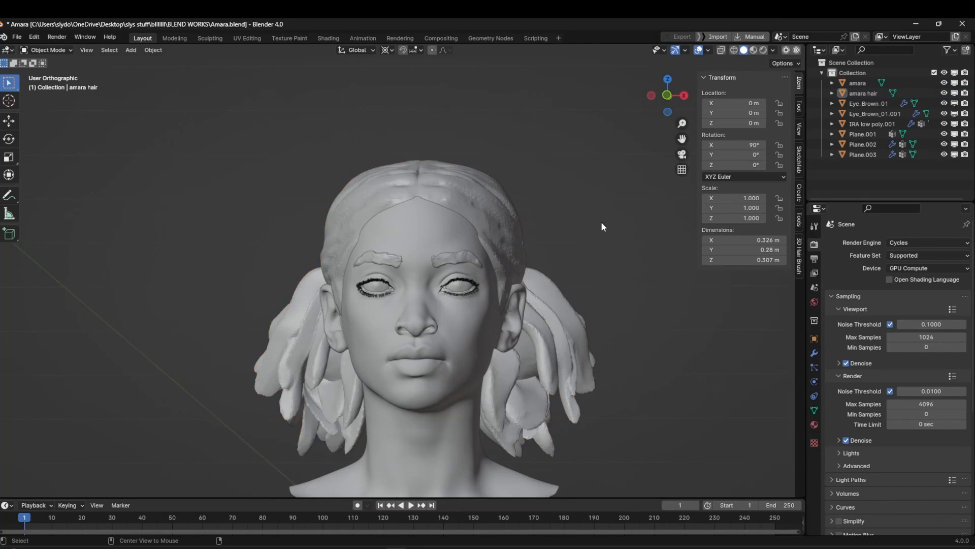
- Switch to Blender and save the Amara.blend file with the imported head and hair
{"action": "key", "text": "ctrl+s"}
{"action": "scroll", "coordinate": [505, 265], "scroll_direction": "down", "scroll_amount": 4}
{"action": "scroll", "coordinate": [510, 268], "scroll_direction": "up", "scroll_amount": 4}
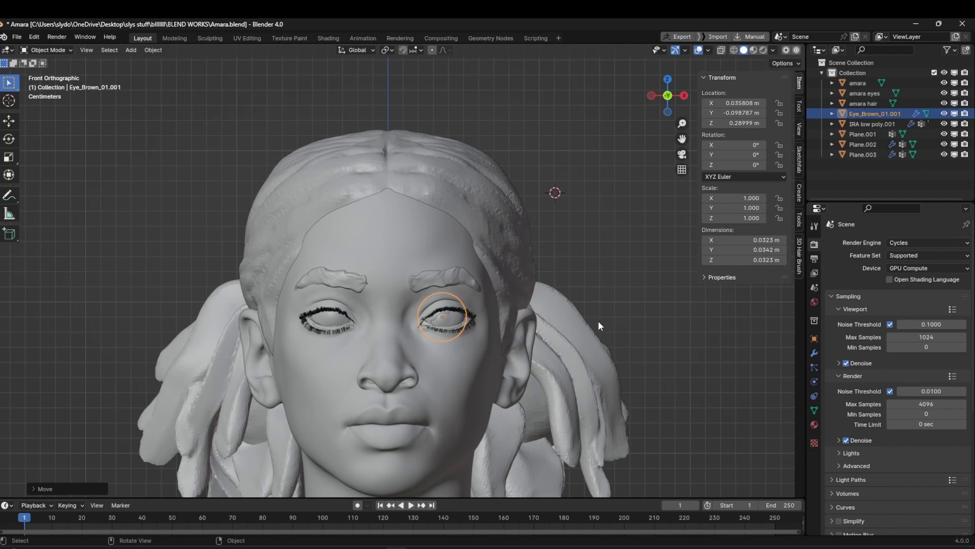
- Apply all transforms to the eyeball and add a Mirror modifier across the X axis
{"action": "key", "text": "ctrl+a"}
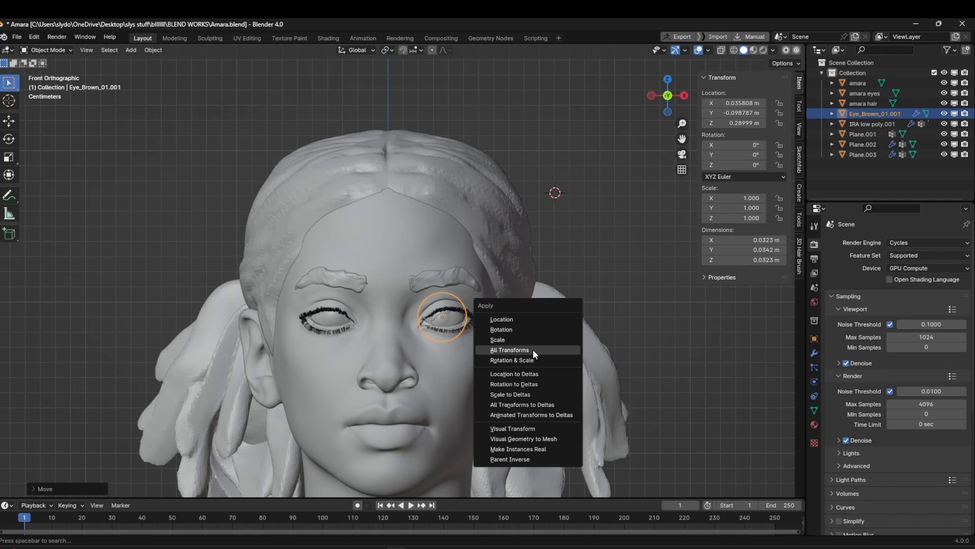
{"action": "left_click", "coordinate": [532, 349]}
{"action": "left_click", "coordinate": [814, 353]}
{"action": "left_click", "coordinate": [877, 240]}
{"action": "mouse_move", "coordinate": [852, 268]}
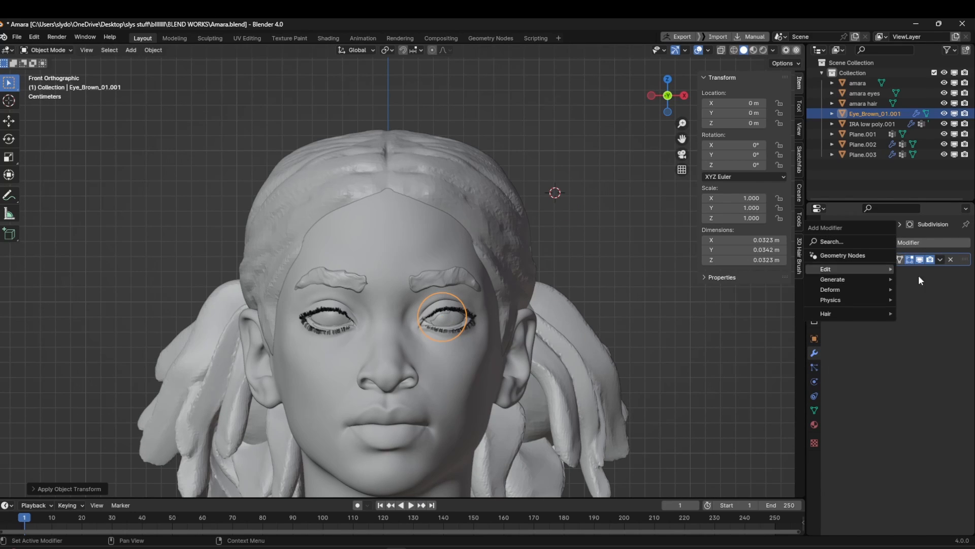
{"action": "left_click", "coordinate": [879, 245]}
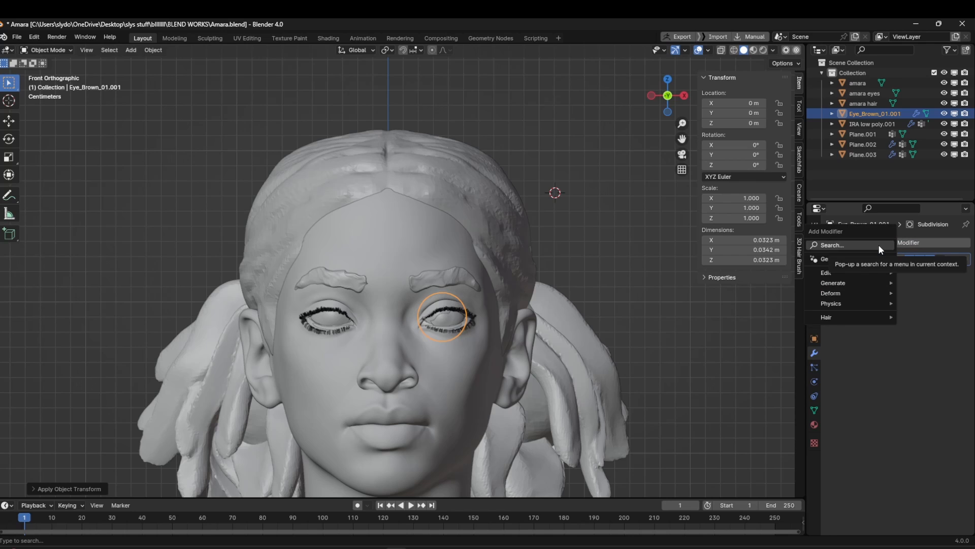
{"action": "mouse_move", "coordinate": [857, 289]}
{"action": "left_click", "coordinate": [761, 353]}
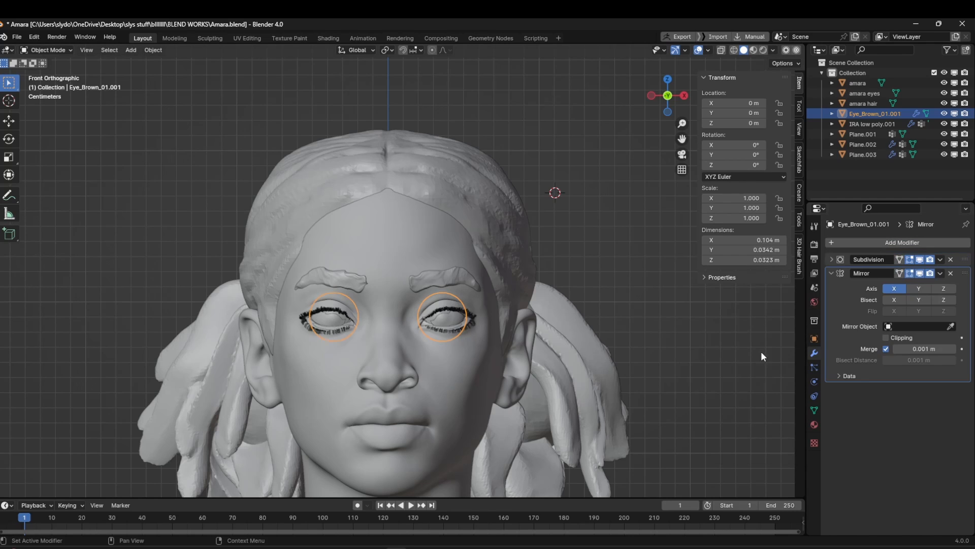
{"action": "scroll", "coordinate": [437, 307], "scroll_direction": "up", "scroll_amount": 1}
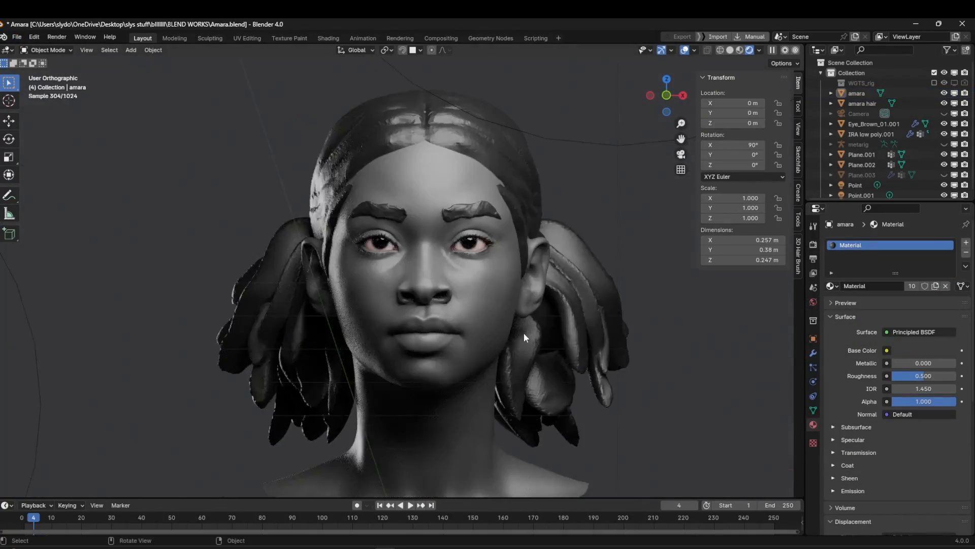
- Switch the viewport to rendered shading to show the head lit by the point light
{"action": "scroll", "coordinate": [523, 334], "scroll_direction": "up", "scroll_amount": 2}
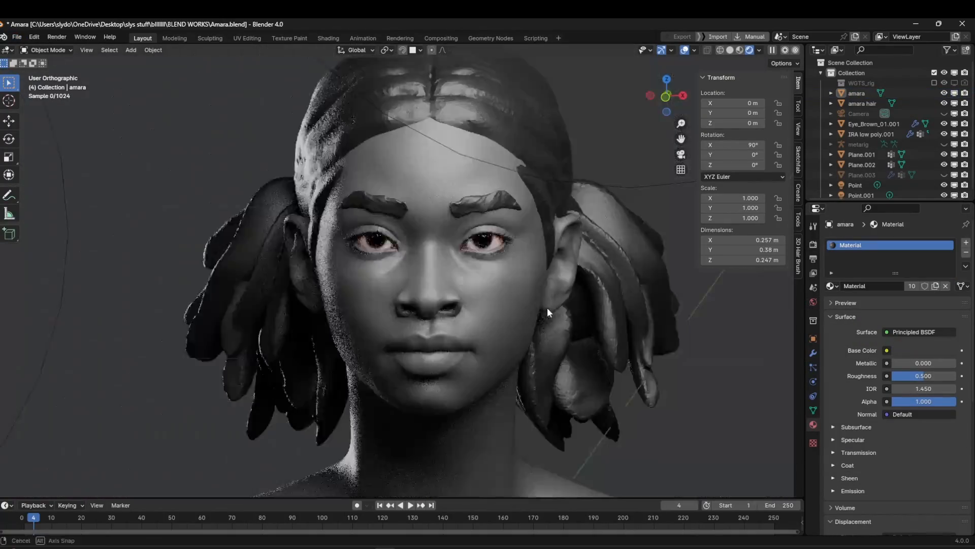
{"action": "middle_click_drag", "start_coordinate": [547, 307], "coordinate": [363, 233]}
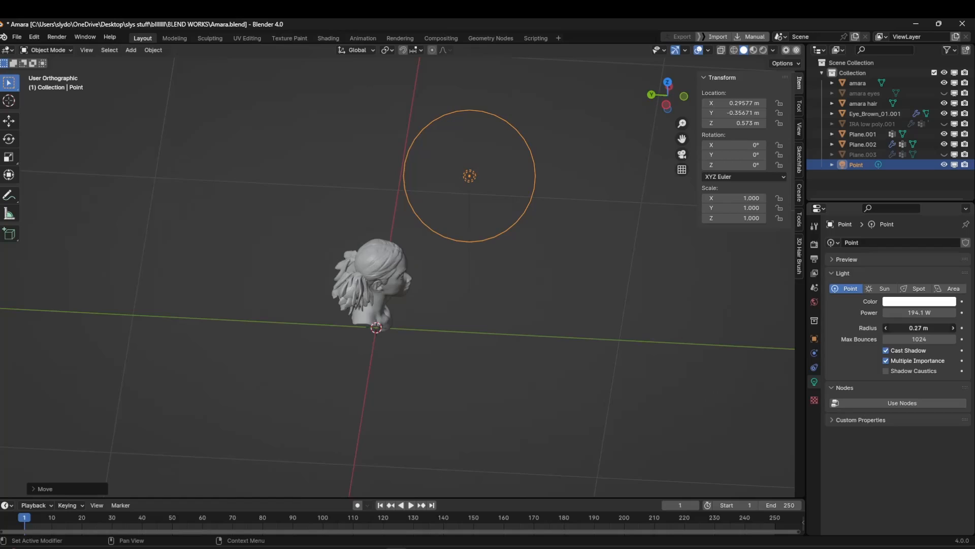
{"action": "middle_click_drag", "start_coordinate": [549, 310], "coordinate": [465, 280]}
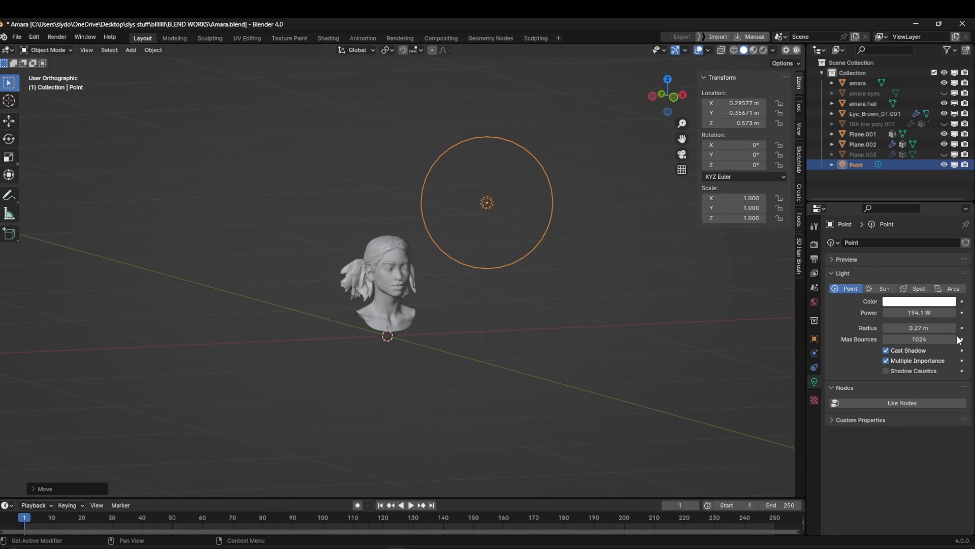
{"action": "left_click", "coordinate": [763, 50]}
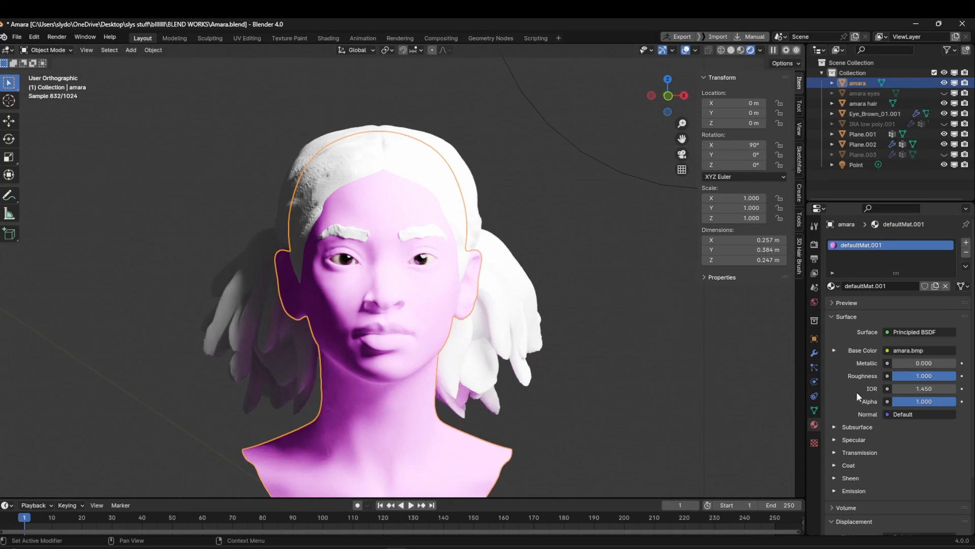
- Load studio_small_08_4k.hdr as the world's environment texture, try the dresden_station_night HDRI in its place and adjust the background strength
{"action": "left_click", "coordinate": [937, 265]}
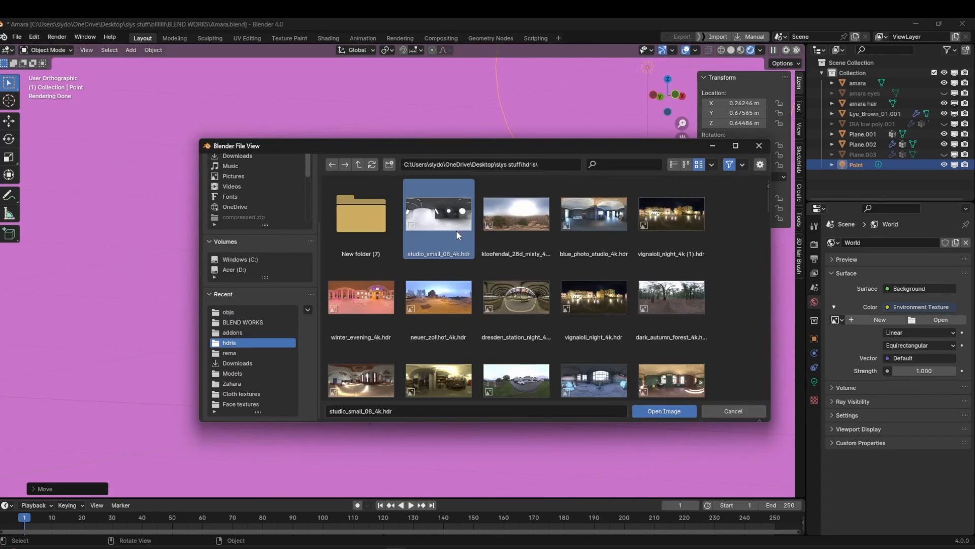
{"action": "double_click", "coordinate": [456, 230]}
{"action": "left_click", "coordinate": [952, 319]}
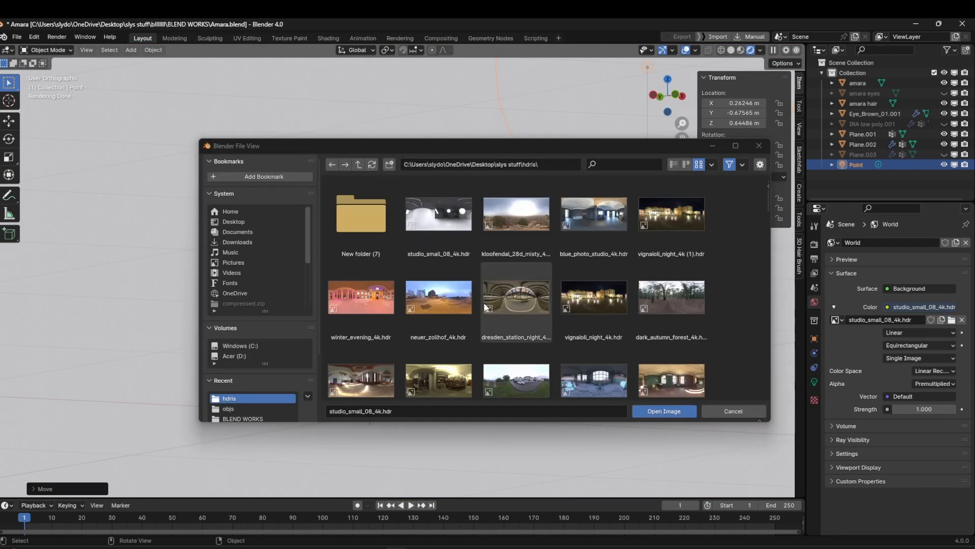
{"action": "double_click", "coordinate": [486, 307]}
{"action": "left_click_drag", "start_coordinate": [923, 408], "coordinate": [924, 409]}
{"action": "middle_click_drag", "start_coordinate": [483, 318], "coordinate": [483, 318]}
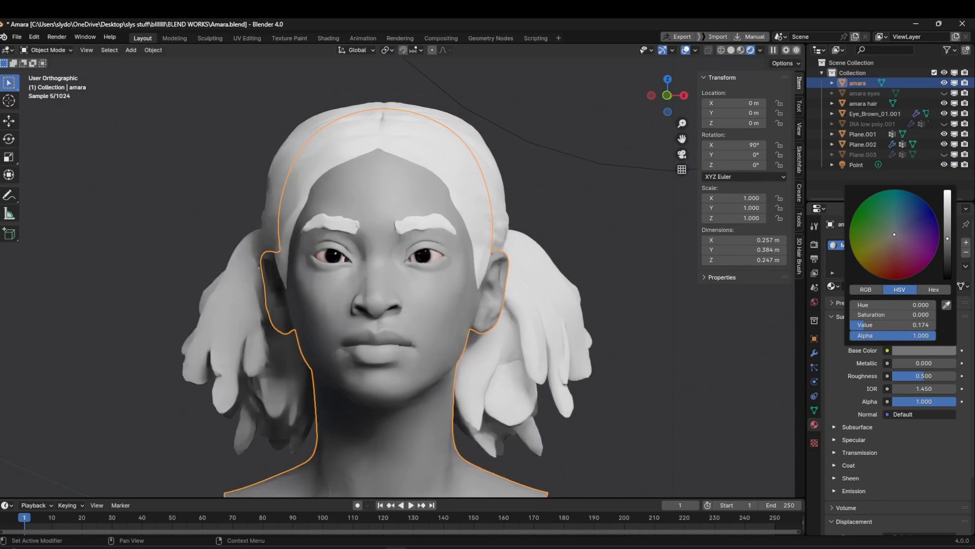
- Give the hair a new material with a near-black base colour, setting its value to 0.002
{"action": "left_click", "coordinate": [540, 310]}
{"action": "left_click", "coordinate": [906, 286]}
{"action": "left_click", "coordinate": [923, 350]}
{"action": "left_click_drag", "start_coordinate": [947, 238], "coordinate": [948, 273]}
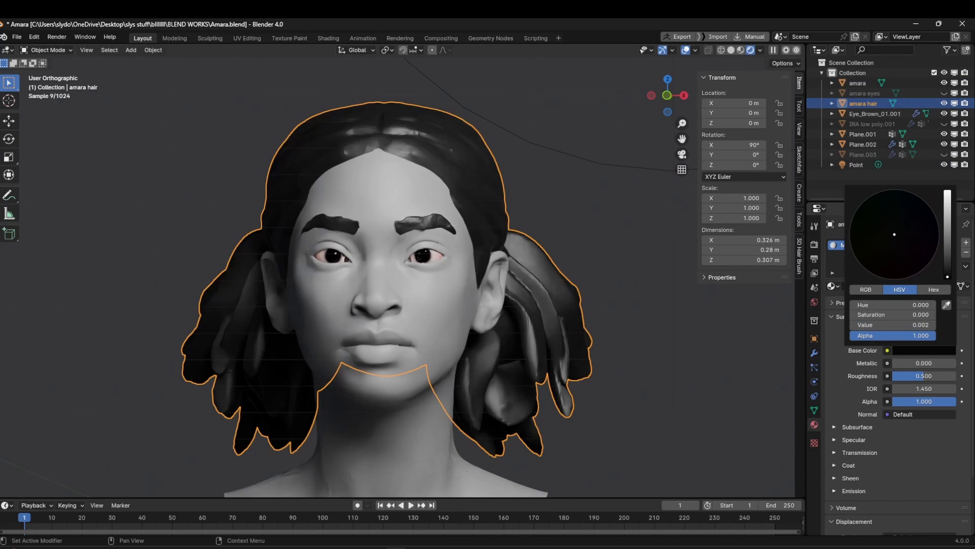
{"action": "right_click", "coordinate": [464, 160]}
{"action": "left_click", "coordinate": [465, 160]}
- Edit the mirrored eyeball mesh in front view and move it to sit properly inside the eye opening
{"action": "middle_click_drag", "start_coordinate": [581, 209], "coordinate": [553, 213]}
{"action": "left_click", "coordinate": [552, 213]}
{"action": "scroll", "coordinate": [441, 276], "scroll_direction": "up", "scroll_amount": 5}
{"action": "left_click", "coordinate": [461, 242]}
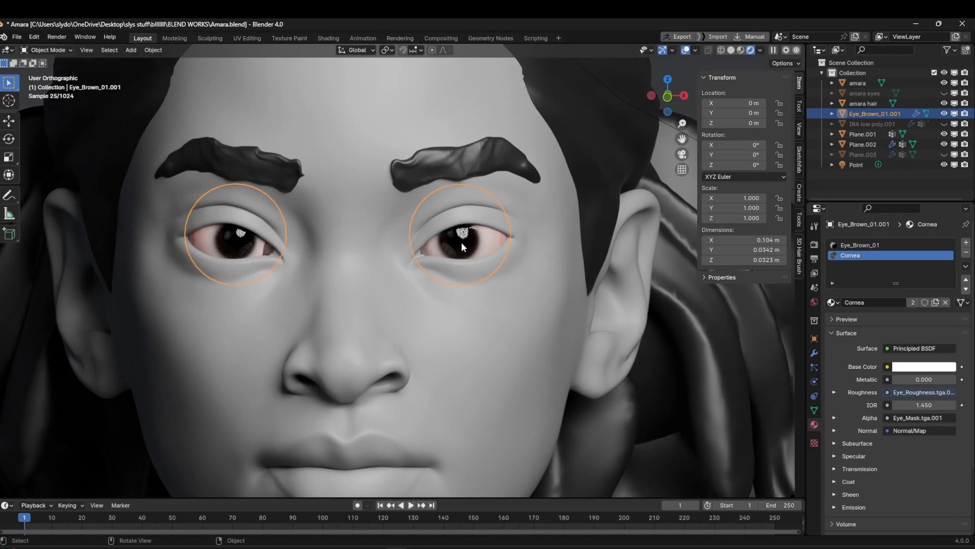
{"action": "key", "text": "KP_1"}
{"action": "key", "text": "Tab"}
{"action": "scroll", "coordinate": [483, 255], "scroll_direction": "up", "scroll_amount": 4}
{"action": "key", "text": "g"}
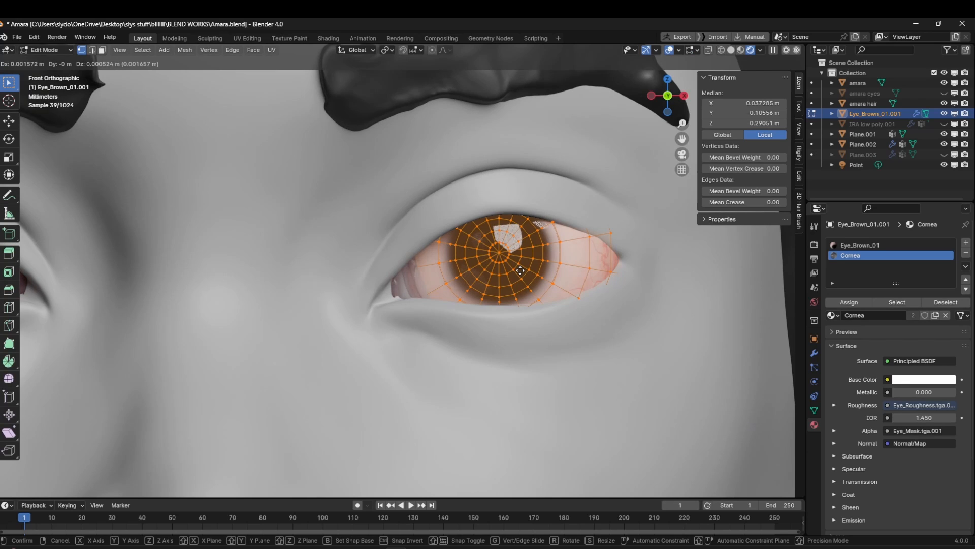
{"action": "scroll", "coordinate": [522, 266], "scroll_direction": "down", "scroll_amount": 8}
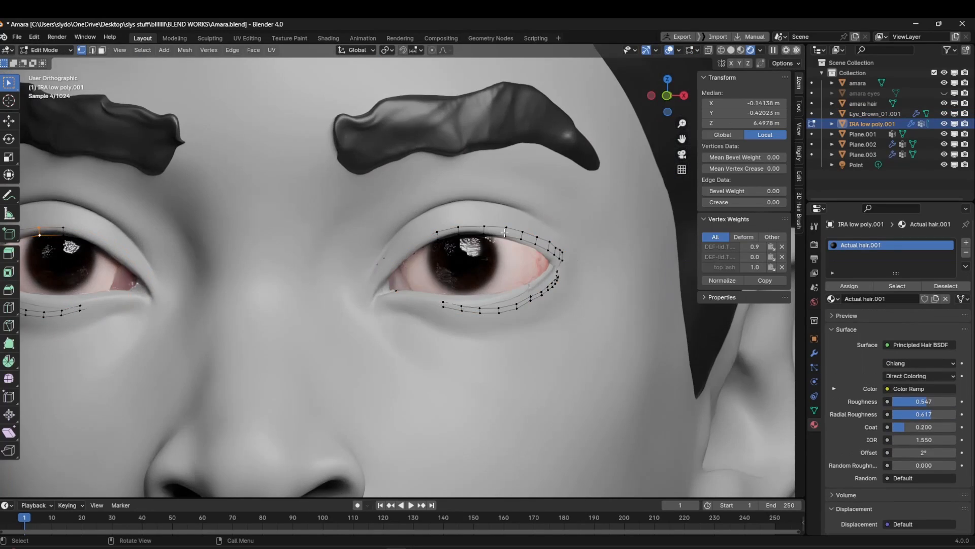
- Examine the eyes and the fitted eyelashes up close in the rendered viewport
{"action": "scroll", "coordinate": [492, 228], "scroll_direction": "down", "scroll_amount": 2}
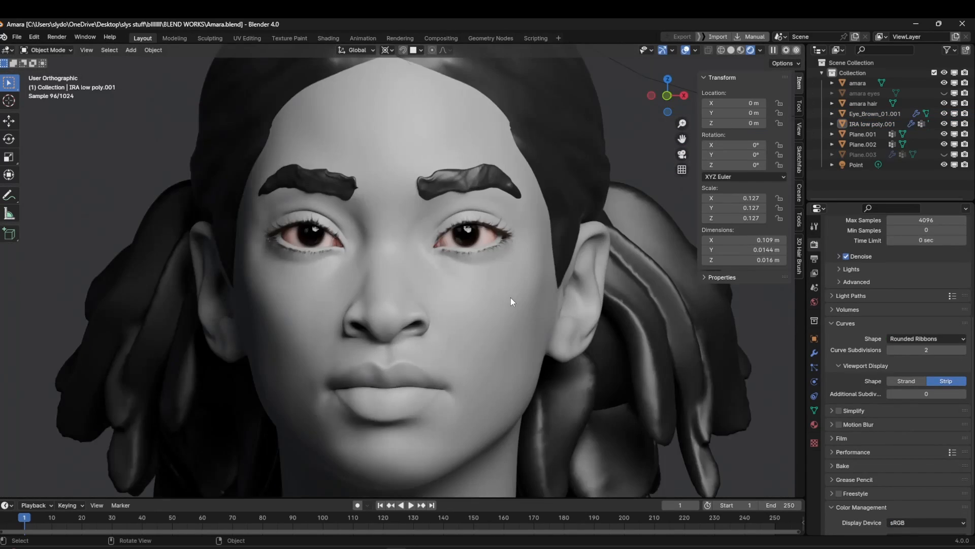
{"action": "scroll", "coordinate": [436, 258], "scroll_direction": "up", "scroll_amount": 8}
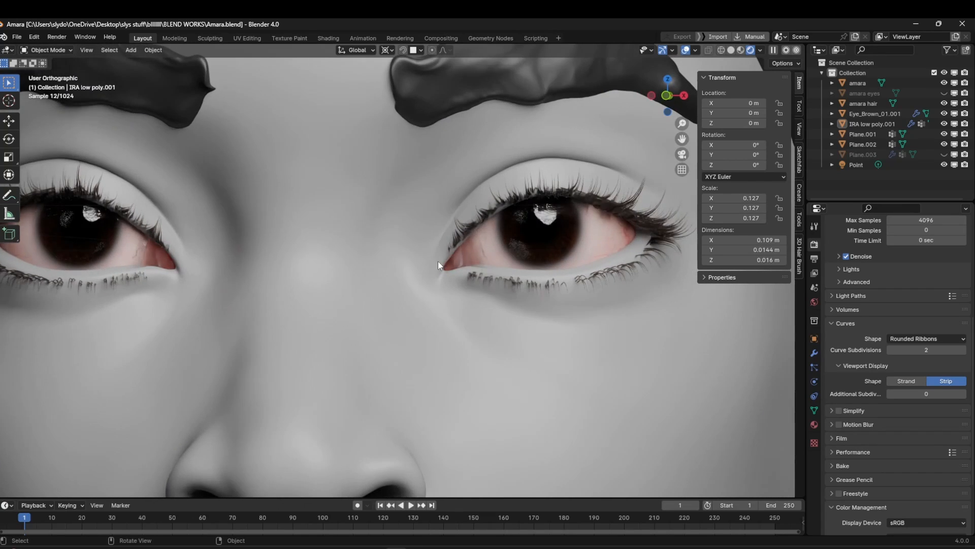
{"action": "mouse_move", "coordinate": [437, 261]}
{"action": "middle_mouse_down"}
{"action": "mouse_move", "coordinate": [367, 267]}
{"action": "mouse_move", "coordinate": [450, 269]}
{"action": "middle_mouse_up"}
{"action": "scroll", "coordinate": [368, 267], "scroll_direction": "down", "scroll_amount": 8}
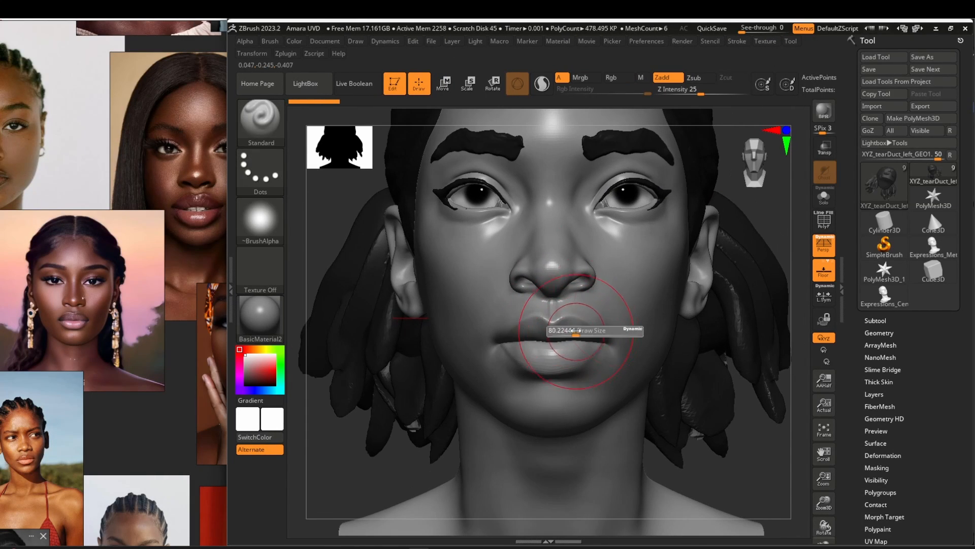
- Switch to ZBrush, select the head subtool and activate recording on its edits layer
{"action": "left_click", "coordinate": [609, 305], "text": "alt"}
{"action": "left_click", "coordinate": [875, 396]}
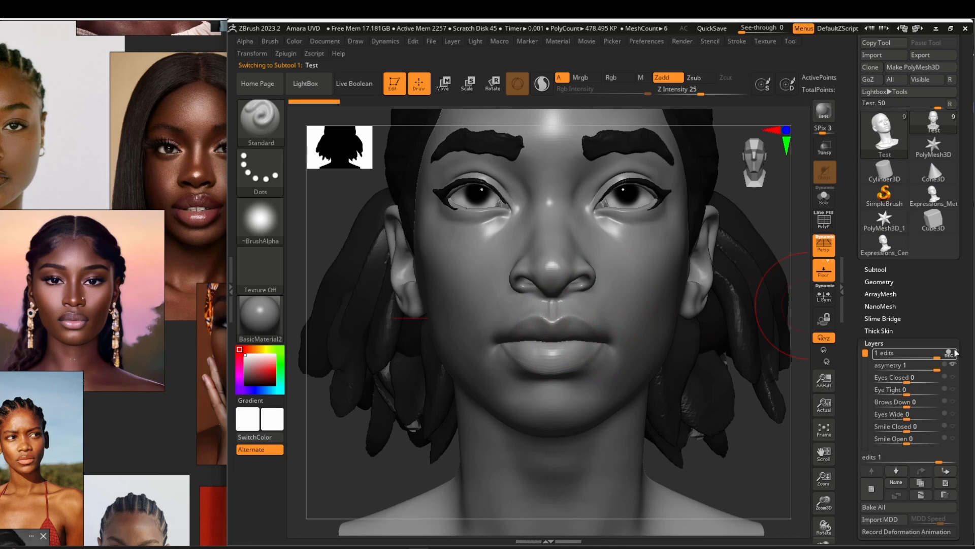
{"action": "left_click", "coordinate": [949, 353]}
- Reshape the sides of the nose and the area around the mouth with the Move brush, undoing an unwanted stroke
{"action": "key", "text": "b"}
{"action": "key", "text": "m"}
{"action": "key", "text": "v"}
{"action": "key", "text": "s"}
{"action": "right_click_drag", "start_coordinate": [620, 333], "coordinate": [588, 351], "text": "ctrl"}
{"action": "key", "text": "s"}
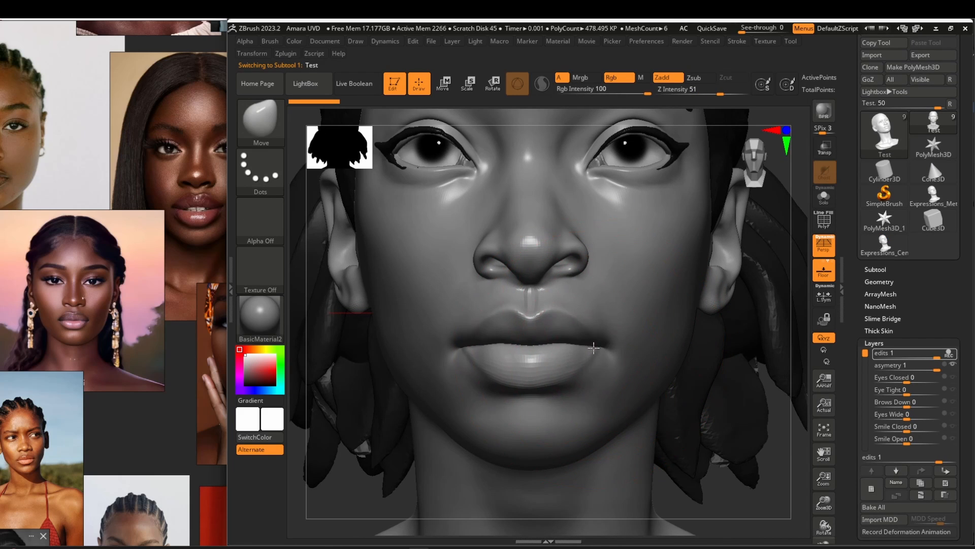
{"action": "left_click_drag", "start_coordinate": [587, 270], "coordinate": [607, 275]}
{"action": "key", "text": "s"}
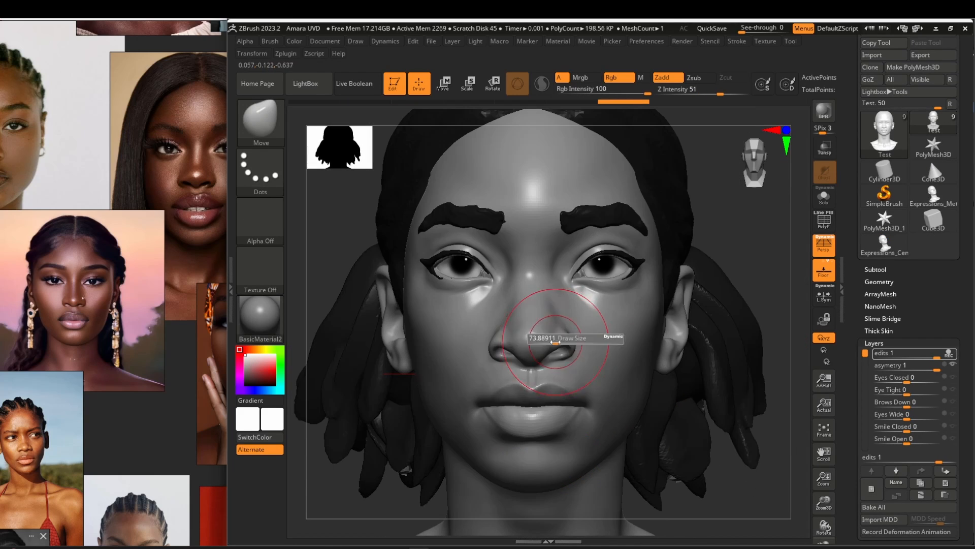
{"action": "mouse_move", "coordinate": [562, 337]}
{"action": "right_mouse_down", "text": "ctrl"}
{"action": "mouse_move", "coordinate": [592, 279]}
{"action": "mouse_move", "coordinate": [497, 265]}
{"action": "right_mouse_up", "text": "ctrl"}
{"action": "key", "text": "ctrl+z"}
{"action": "left_click_drag", "start_coordinate": [518, 271], "coordinate": [513, 267]}
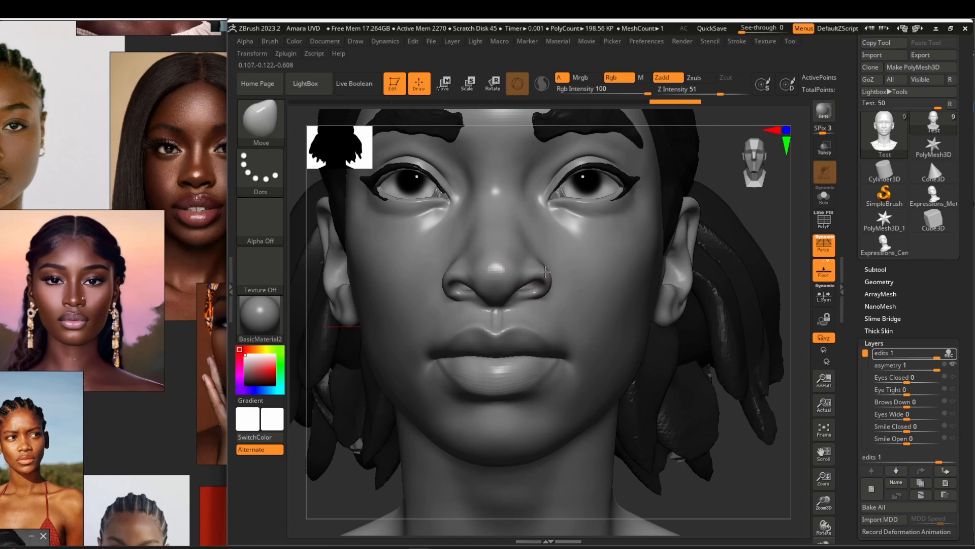
{"action": "right_click_drag", "start_coordinate": [544, 325], "coordinate": [554, 284]}
{"action": "mouse_move", "coordinate": [553, 285]}
{"action": "right_mouse_down", "text": "ctrl"}
{"action": "mouse_move", "coordinate": [557, 315]}
{"action": "mouse_move", "coordinate": [553, 299]}
{"action": "right_mouse_up", "text": "ctrl"}
{"action": "left_click_drag", "start_coordinate": [551, 333], "coordinate": [562, 324]}
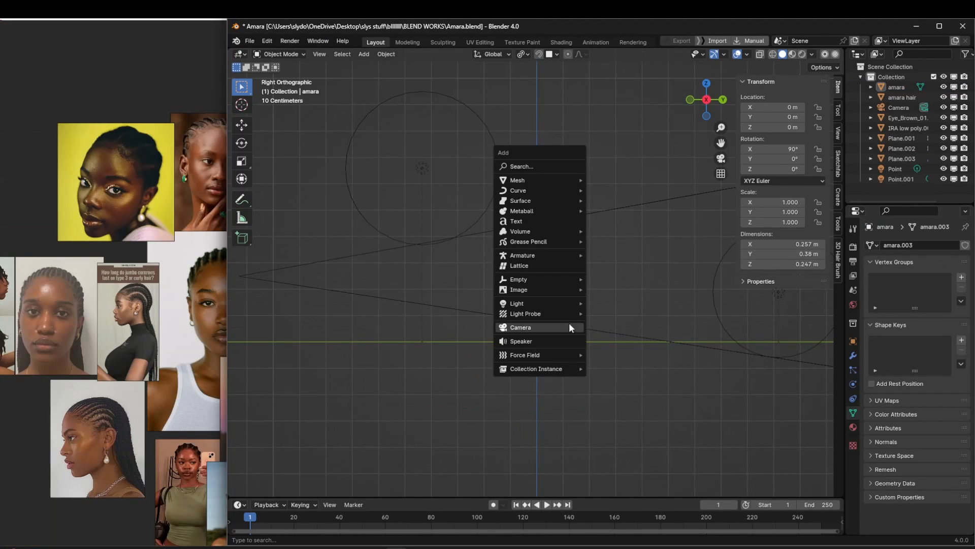
- Switch to Blender, add a Rigify human meta-rig and view it from the front
{"action": "left_click", "coordinate": [622, 264]}
{"action": "scroll", "coordinate": [501, 259], "scroll_direction": "down", "scroll_amount": 3}
{"action": "key", "text": "KP_1"}
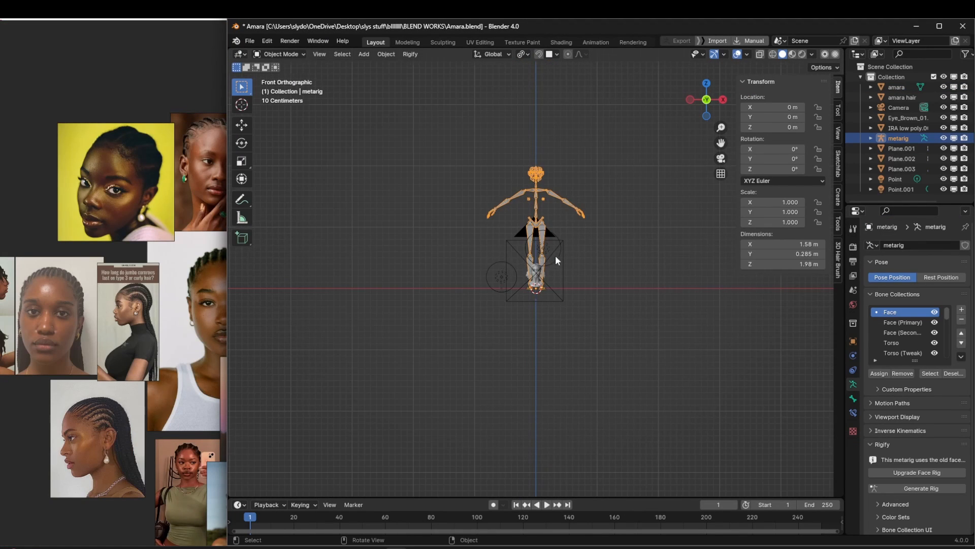
- Move the joints of the metarig's lower brow bones (brow.B.L) to follow the curve above the upper eyelid
{"action": "scroll", "coordinate": [574, 229], "scroll_direction": "up", "scroll_amount": 4}
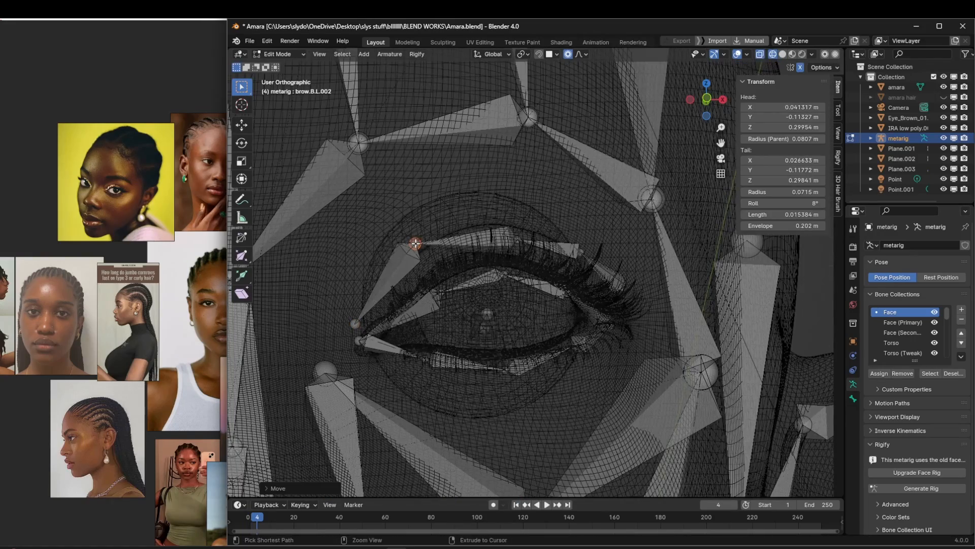
{"action": "middle_click_drag", "start_coordinate": [415, 244], "coordinate": [381, 241]}
{"action": "left_click", "coordinate": [524, 231]}
{"action": "key", "text": "g"}
{"action": "left_click", "coordinate": [506, 219]}
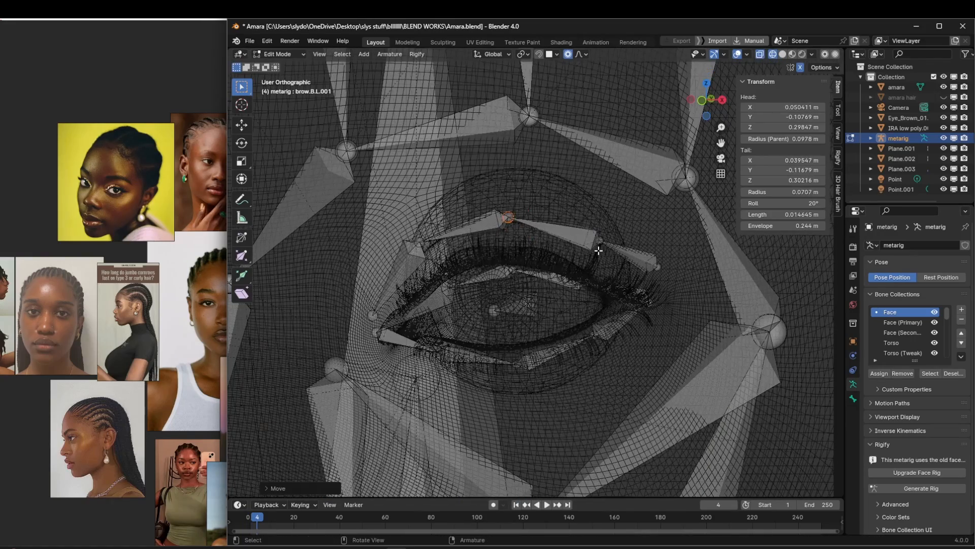
{"action": "middle_click_drag", "start_coordinate": [508, 223], "coordinate": [452, 224]}
{"action": "left_click", "coordinate": [618, 243]}
{"action": "key", "text": "g"}
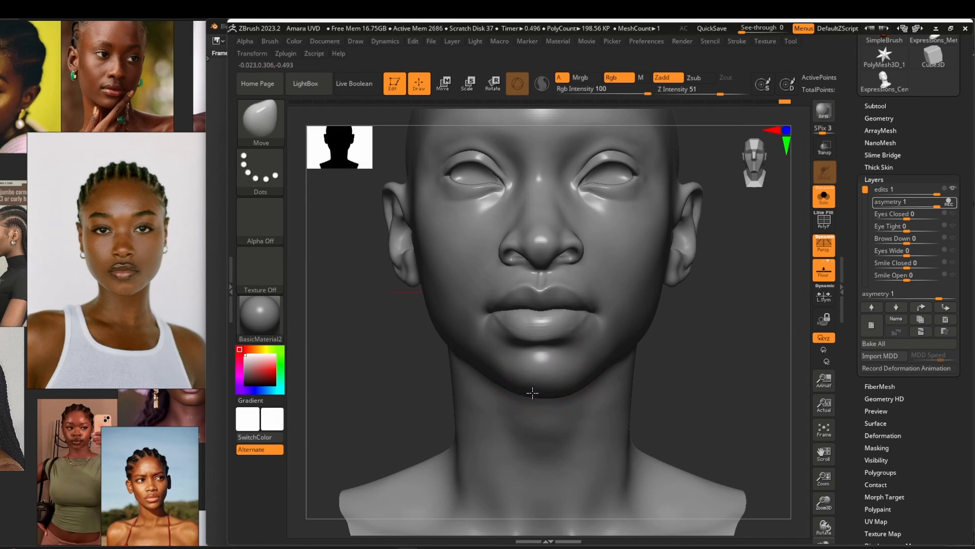
- Switch to ZBrush, check the bare head from the front and export it as amara.obj
{"action": "right_click_drag", "start_coordinate": [532, 393], "coordinate": [522, 325], "text": "ctrl"}
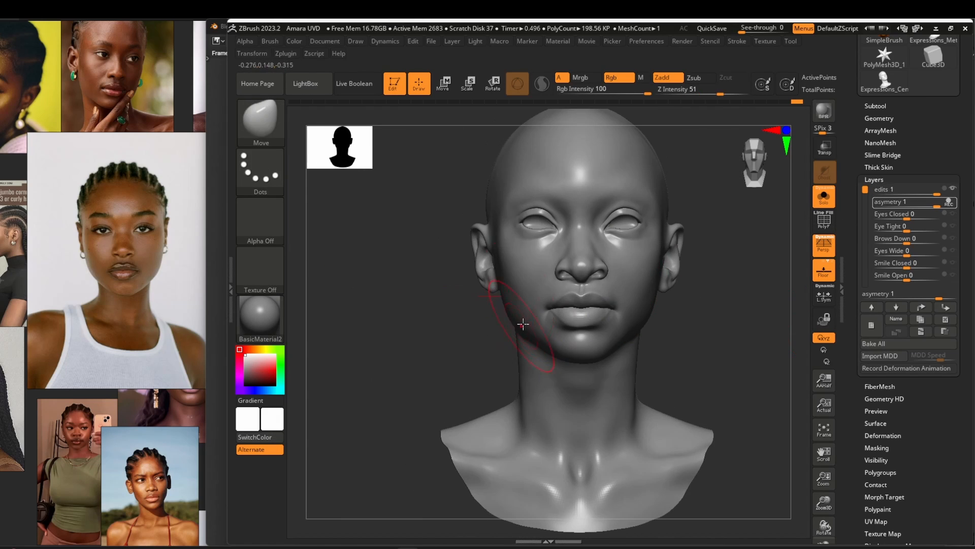
{"action": "mouse_move", "coordinate": [504, 283]}
{"action": "right_mouse_down"}
{"action": "mouse_move", "coordinate": [588, 290]}
{"action": "mouse_move", "coordinate": [356, 322]}
{"action": "right_mouse_up"}
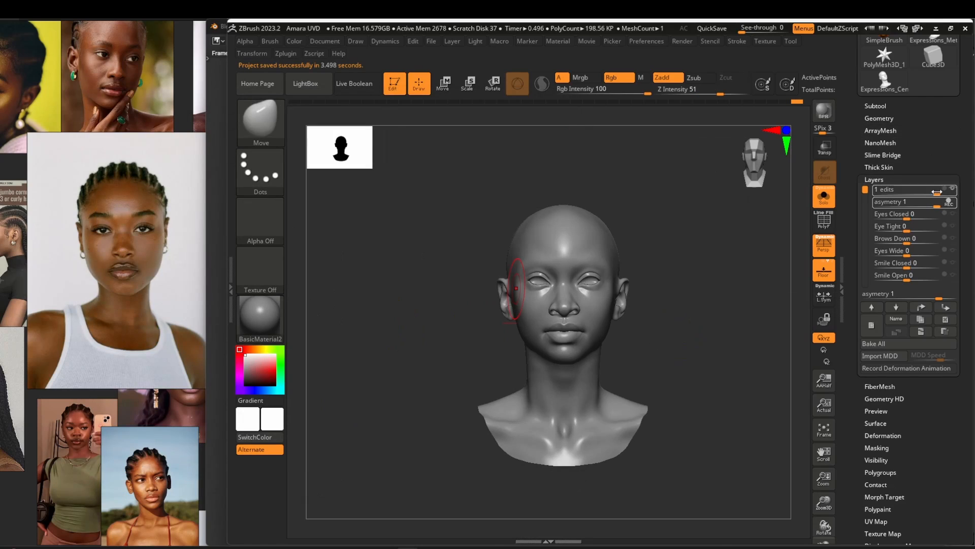
{"action": "left_click", "coordinate": [933, 105]}
{"action": "type", "text": "Am"}
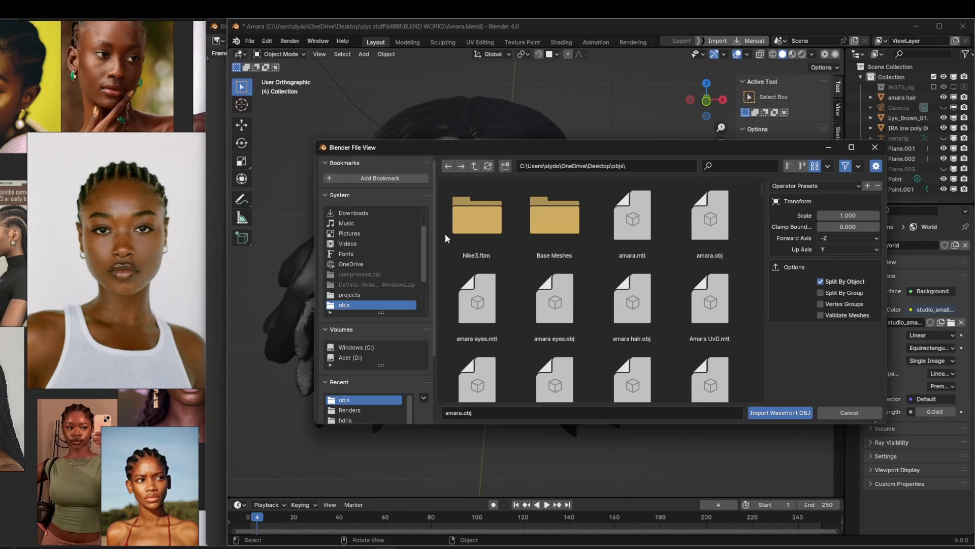
- Render the camera view in Blender and compare the result with the reference portrait
{"action": "key", "text": "F12"}
{"action": "scroll", "coordinate": [672, 236], "scroll_direction": "up", "scroll_amount": 2}
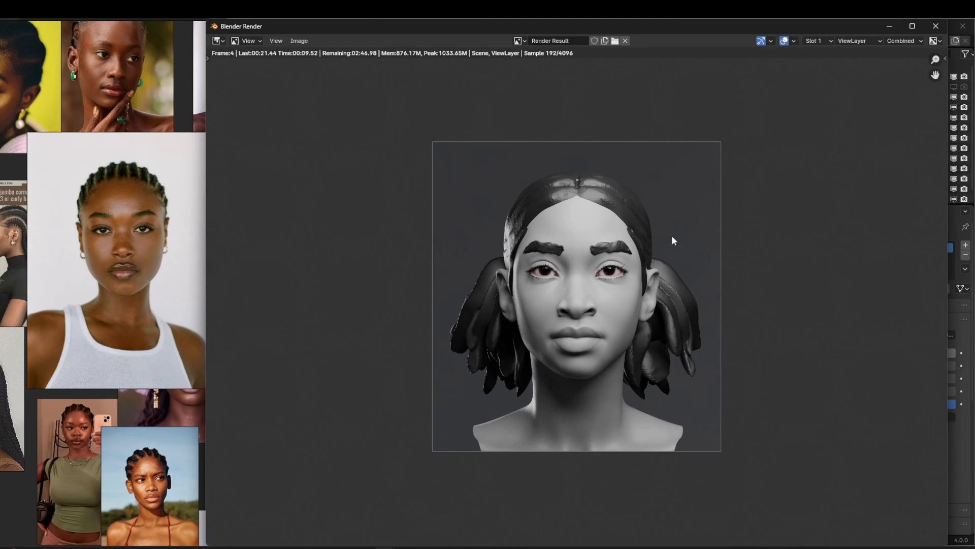
{"action": "scroll", "coordinate": [157, 355], "scroll_direction": "down", "scroll_amount": 2}
{"action": "middle_click_drag", "start_coordinate": [177, 473], "coordinate": [141, 333]}
{"action": "scroll", "coordinate": [159, 380], "scroll_direction": "up", "scroll_amount": 3}
{"action": "scroll", "coordinate": [142, 333], "scroll_direction": "down", "scroll_amount": 2}
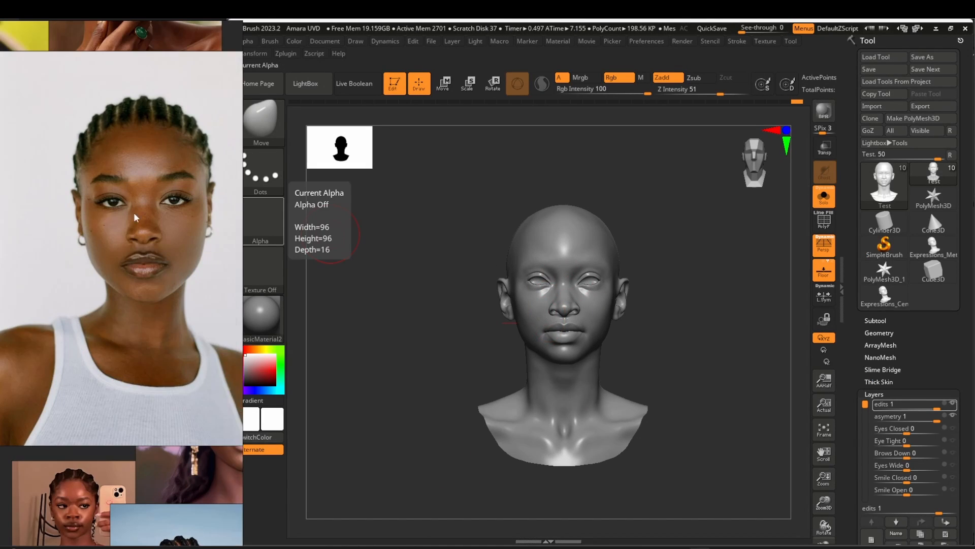
- Switch to ZBrush, choose the ClayBuildup brush and smooth the area between the outer brow and the temple
{"action": "right_click_drag", "start_coordinate": [540, 356], "coordinate": [540, 283], "text": "ctrl"}
{"action": "key", "text": "b"}
{"action": "key", "text": "c"}
{"action": "key", "text": "b"}
{"action": "left_click_drag", "start_coordinate": [555, 306], "coordinate": [503, 316], "text": "shift"}
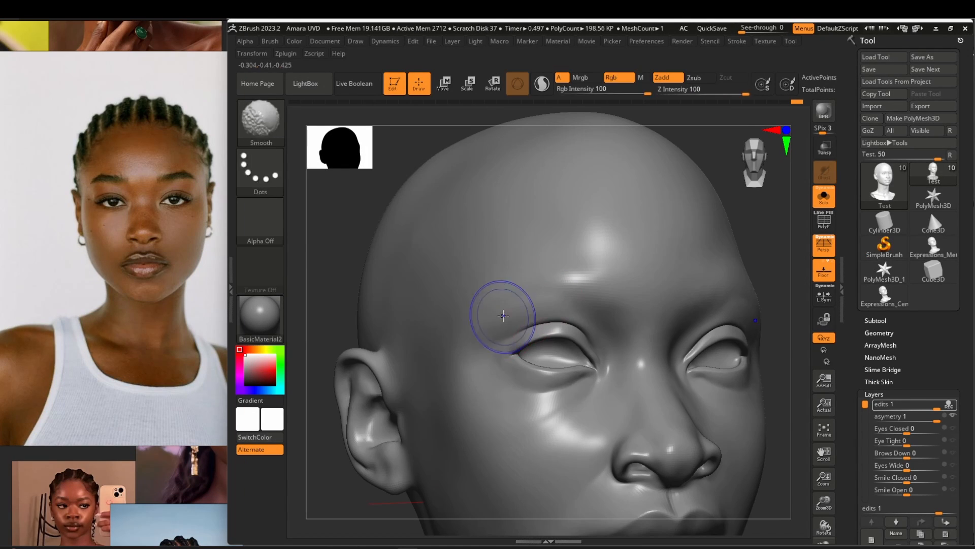
- Carve a stroke around the outer corner of the eye with the DamStandard brush
{"action": "key", "text": "b"}
{"action": "key", "text": "d"}
{"action": "key", "text": "s"}
{"action": "mouse_move", "coordinate": [502, 316]}
{"action": "right_mouse_down"}
{"action": "mouse_move", "coordinate": [489, 346]}
{"action": "mouse_move", "coordinate": [518, 356]}
{"action": "right_mouse_up"}
{"action": "left_click_drag", "start_coordinate": [518, 355], "coordinate": [488, 336]}
- Build up the temple beside the outer end of the brow with the ClayBuildup brush
{"action": "mouse_move", "coordinate": [630, 305]}
{"action": "right_mouse_down"}
{"action": "mouse_move", "coordinate": [591, 284]}
{"action": "mouse_move", "coordinate": [623, 303]}
{"action": "mouse_move", "coordinate": [522, 277]}
{"action": "mouse_move", "coordinate": [421, 325]}
{"action": "right_mouse_up"}
{"action": "key", "text": "b"}
{"action": "key", "text": "m"}
{"action": "key", "text": "v"}
{"action": "key", "text": "b"}
{"action": "key", "text": "c"}
{"action": "key", "text": "b"}
{"action": "left_click_drag", "start_coordinate": [422, 326], "coordinate": [442, 316]}
- Compare the temple and brow with the reference photos, smooth the built-up clay and add another ClayBuildup stroke
{"action": "scroll", "coordinate": [96, 272], "scroll_direction": "down", "scroll_amount": 5}
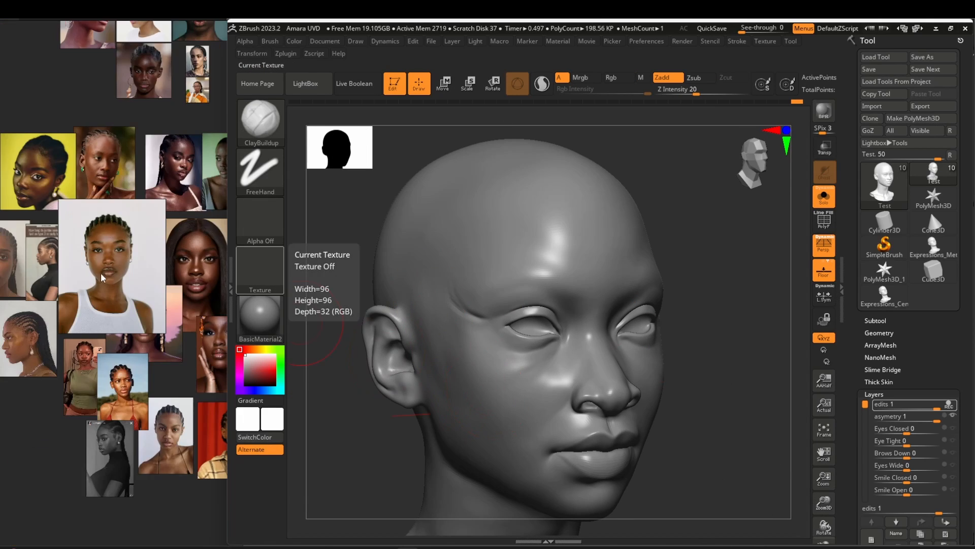
{"action": "scroll", "coordinate": [103, 157], "scroll_direction": "up", "scroll_amount": 4}
{"action": "mouse_move", "coordinate": [461, 235]}
{"action": "right_mouse_down"}
{"action": "mouse_move", "coordinate": [459, 285]}
{"action": "mouse_move", "coordinate": [522, 278]}
{"action": "mouse_move", "coordinate": [446, 311]}
{"action": "mouse_move", "coordinate": [547, 311]}
{"action": "mouse_move", "coordinate": [603, 329]}
{"action": "right_mouse_up"}
{"action": "left_click_drag", "start_coordinate": [574, 294], "coordinate": [556, 325], "text": "shift"}
{"action": "right_click_drag", "start_coordinate": [556, 326], "coordinate": [508, 304]}
{"action": "mouse_move", "coordinate": [508, 304]}
{"action": "right_mouse_down", "text": "ctrl"}
{"action": "mouse_move", "coordinate": [486, 269]}
{"action": "mouse_move", "coordinate": [481, 231]}
{"action": "mouse_move", "coordinate": [516, 245]}
{"action": "mouse_move", "coordinate": [526, 284]}
{"action": "mouse_move", "coordinate": [585, 305]}
{"action": "right_mouse_up", "text": "ctrl"}
{"action": "mouse_move", "coordinate": [584, 305]}
{"action": "left_mouse_down"}
{"action": "mouse_move", "coordinate": [642, 288]}
{"action": "mouse_move", "coordinate": [555, 307]}
{"action": "left_mouse_up"}
- Select the Move brush and smooth the side of the face in front of the ear
{"action": "mouse_move", "coordinate": [555, 307]}
{"action": "right_mouse_down", "text": "ctrl"}
{"action": "mouse_move", "coordinate": [550, 244]}
{"action": "mouse_move", "coordinate": [619, 362]}
{"action": "mouse_move", "coordinate": [599, 410]}
{"action": "mouse_move", "coordinate": [653, 322]}
{"action": "mouse_move", "coordinate": [630, 311]}
{"action": "mouse_move", "coordinate": [673, 272]}
{"action": "mouse_move", "coordinate": [696, 340]}
{"action": "mouse_move", "coordinate": [625, 348]}
{"action": "mouse_move", "coordinate": [452, 338]}
{"action": "right_mouse_up", "text": "ctrl"}
{"action": "key", "text": "b"}
{"action": "key", "text": "m"}
{"action": "key", "text": "v"}
{"action": "left_click_drag", "start_coordinate": [453, 338], "coordinate": [461, 337], "text": "shift"}
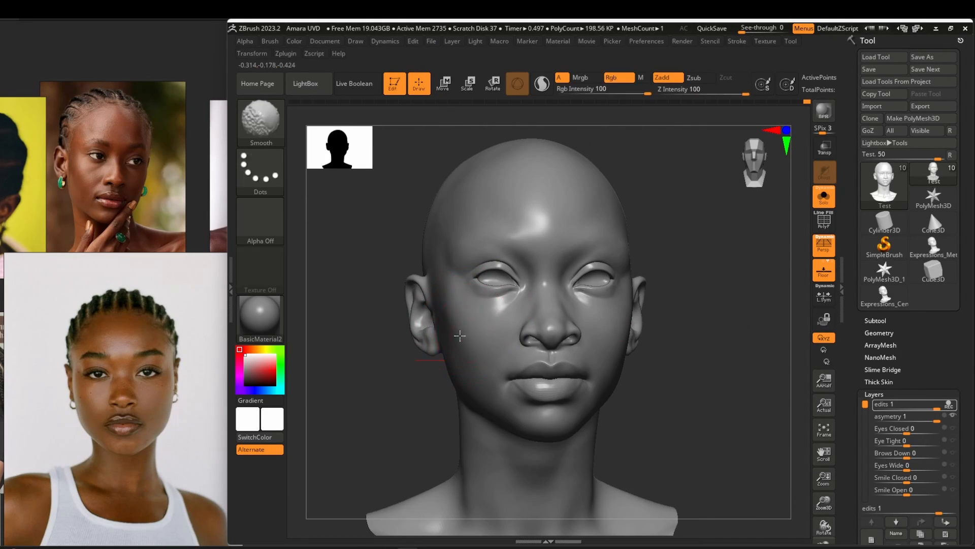
- Choose a material for previewing the head's shading
{"action": "right_click_drag", "start_coordinate": [461, 337], "coordinate": [357, 229]}
{"action": "left_click", "coordinate": [260, 316]}
{"action": "left_click", "coordinate": [517, 291]}
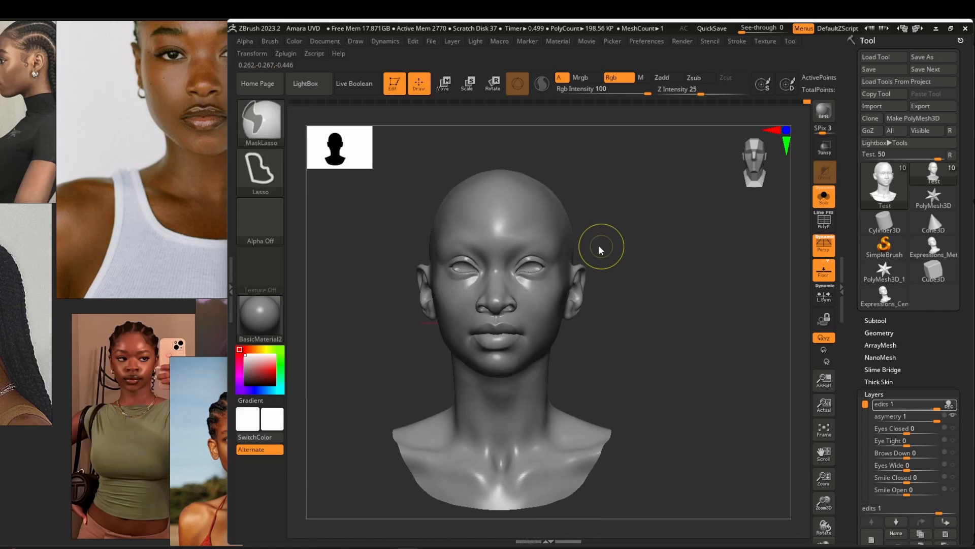
- Move the scene light to one side to inspect the head's forms and bring it back to the front
{"action": "left_click", "coordinate": [476, 41]}
{"action": "left_click_drag", "start_coordinate": [508, 104], "coordinate": [487, 102]}
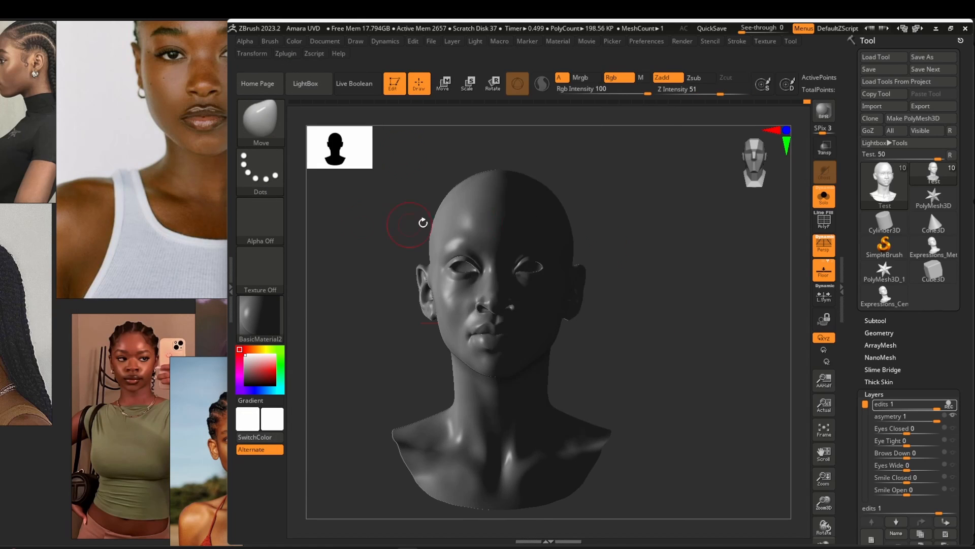
{"action": "left_click", "coordinate": [476, 41]}
{"action": "left_click_drag", "start_coordinate": [508, 104], "coordinate": [512, 99]}
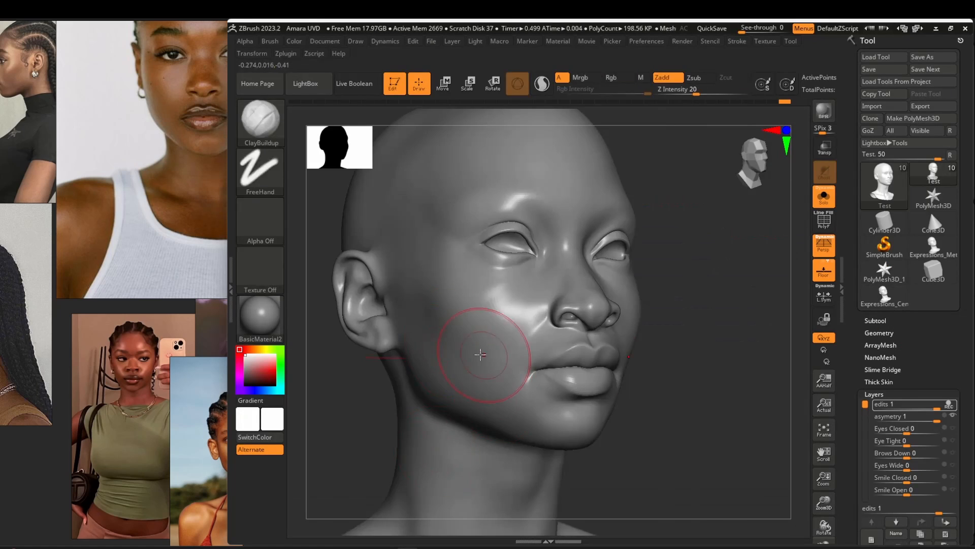
- Switch from ClayBuildup to the Move brush for reshaping the face
{"action": "key", "text": "b"}
{"action": "key", "text": "m"}
{"action": "key", "text": "v"}
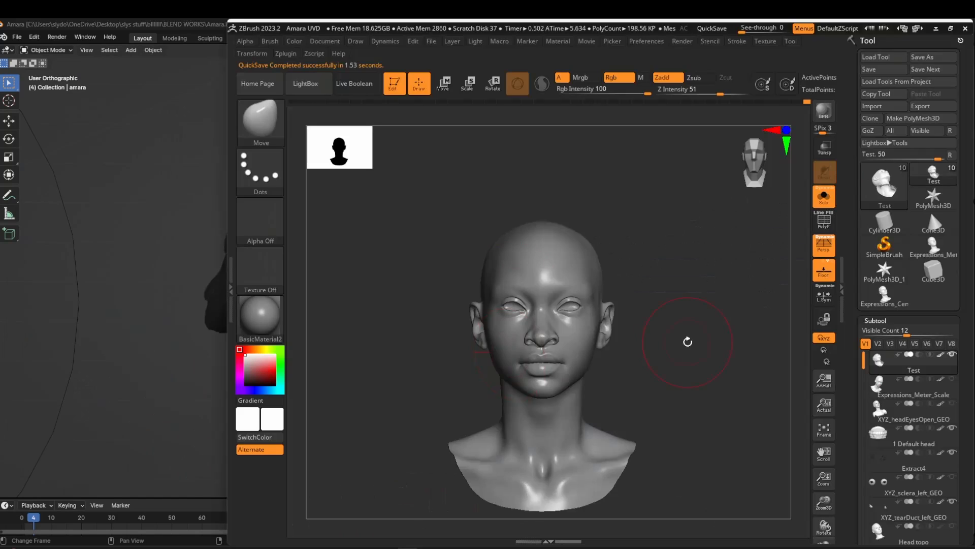
- Frame the head from the front and search the reference board for portraits showing the face and eyes up close
{"action": "right_click_drag", "start_coordinate": [687, 341], "coordinate": [573, 280], "text": "alt"}
{"action": "right_click_drag", "start_coordinate": [538, 206], "coordinate": [592, 283], "text": "alt"}
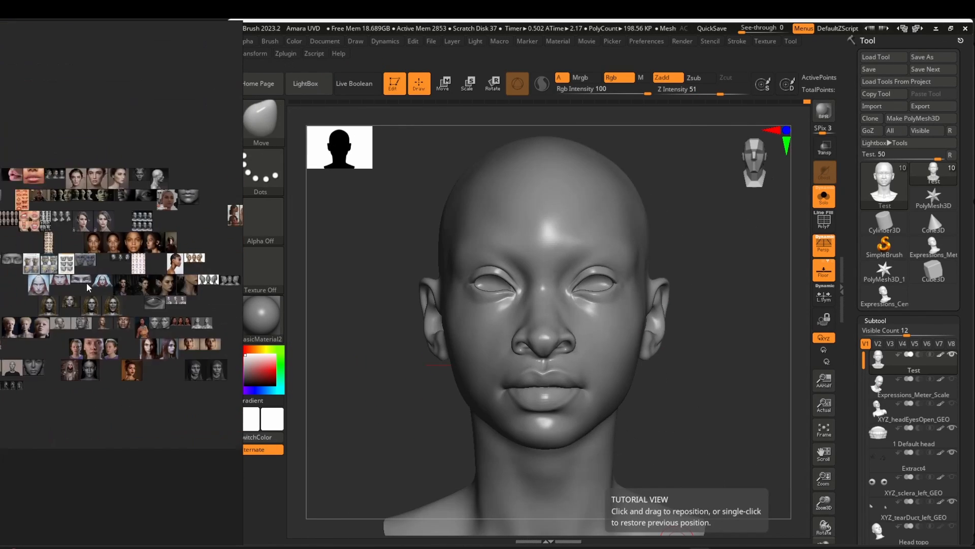
{"action": "scroll", "coordinate": [158, 328], "scroll_direction": "up", "scroll_amount": 8}
{"action": "scroll", "coordinate": [158, 327], "scroll_direction": "down", "scroll_amount": 3}
{"action": "middle_click_drag", "start_coordinate": [158, 328], "coordinate": [15, 305]}
{"action": "scroll", "coordinate": [135, 245], "scroll_direction": "up", "scroll_amount": 6}
{"action": "scroll", "coordinate": [136, 218], "scroll_direction": "down", "scroll_amount": 7}
{"action": "scroll", "coordinate": [135, 82], "scroll_direction": "up", "scroll_amount": 8}
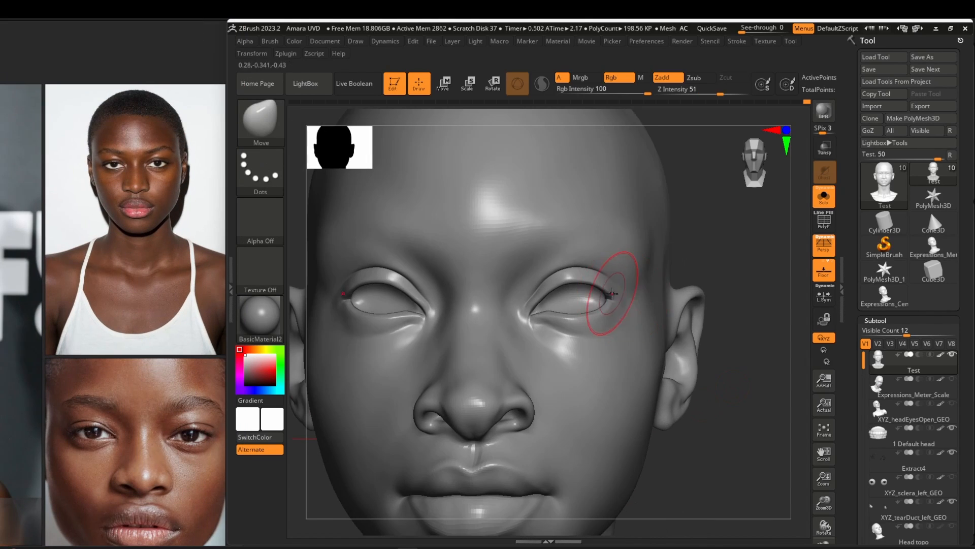
- Carve a stroke near the outer corner of the eye with the DamStandard brush and check it from an angle
{"action": "left_click", "coordinate": [610, 283], "text": "alt"}
{"action": "left_click", "coordinate": [611, 339], "text": "alt"}
{"action": "mouse_move", "coordinate": [611, 350]}
{"action": "right_mouse_down", "text": "ctrl"}
{"action": "mouse_move", "coordinate": [616, 335]}
{"action": "mouse_move", "coordinate": [584, 325]}
{"action": "mouse_move", "coordinate": [618, 303]}
{"action": "mouse_move", "coordinate": [588, 276]}
{"action": "mouse_move", "coordinate": [590, 257]}
{"action": "mouse_move", "coordinate": [612, 248]}
{"action": "mouse_move", "coordinate": [579, 251]}
{"action": "right_mouse_up", "text": "ctrl"}
{"action": "key", "text": "b"}
{"action": "key", "text": "c"}
{"action": "key", "text": "b"}
{"action": "key", "text": "b"}
{"action": "key", "text": "d"}
{"action": "key", "text": "s"}
{"action": "left_click_drag", "start_coordinate": [544, 265], "coordinate": [589, 247]}
{"action": "right_click_drag", "start_coordinate": [589, 247], "coordinate": [599, 250]}
- Switch to the ClayBuildup brush, bring up its draw size and frame the whole head from the front
{"action": "key", "text": "b"}
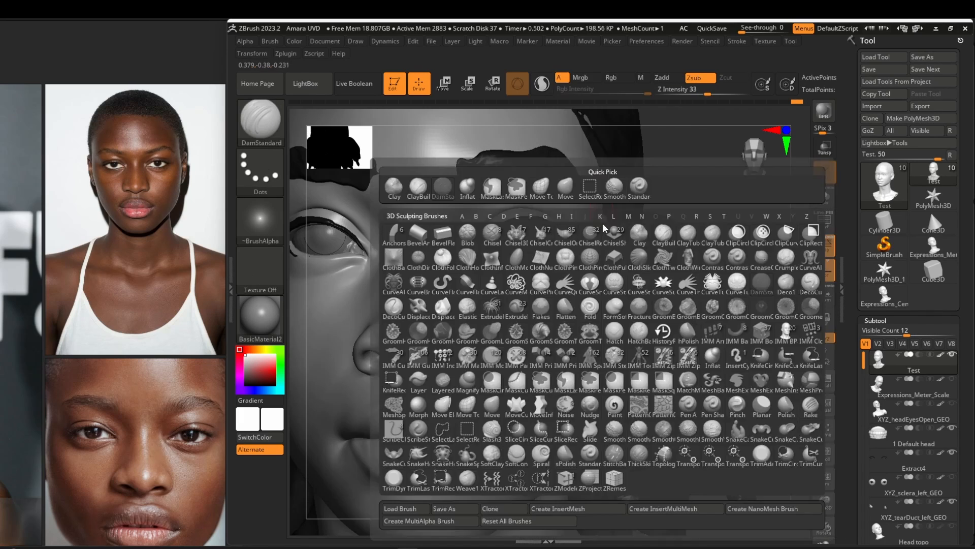
{"action": "key", "text": "c"}
{"action": "key", "text": "b"}
{"action": "key", "text": "s"}
{"action": "mouse_move", "coordinate": [594, 310]}
{"action": "right_mouse_down"}
{"action": "mouse_move", "coordinate": [620, 293]}
{"action": "mouse_move", "coordinate": [616, 274]}
{"action": "right_mouse_up"}
{"action": "key", "text": "s"}
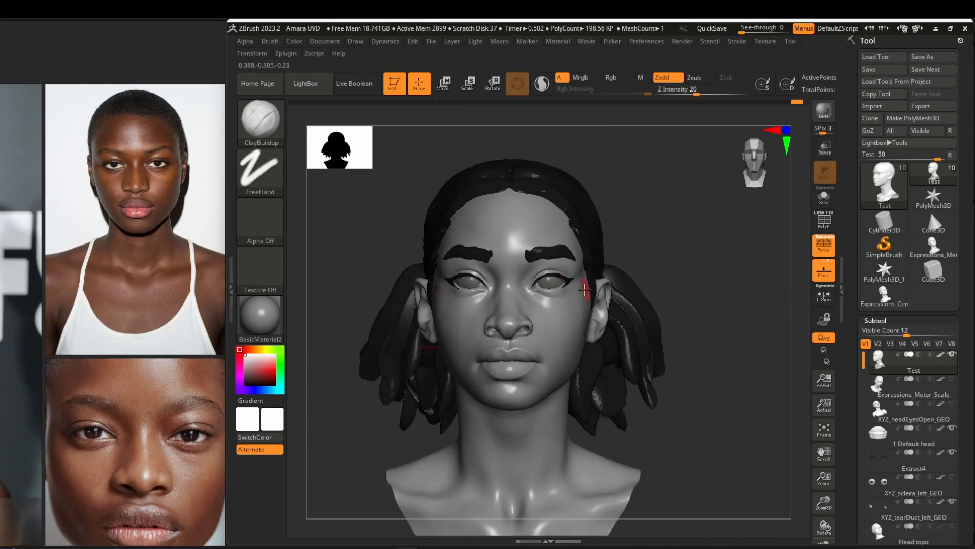
{"action": "right_click_drag", "start_coordinate": [553, 305], "coordinate": [567, 294], "text": "ctrl"}
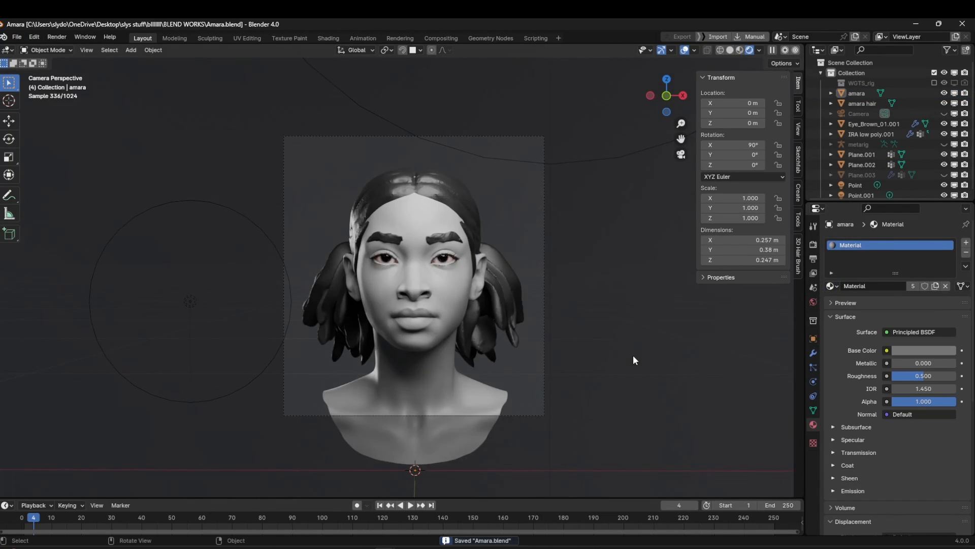
- Switch to Blender and render the head closer up from the camera view
{"action": "scroll", "coordinate": [633, 355], "scroll_direction": "up", "scroll_amount": 3}
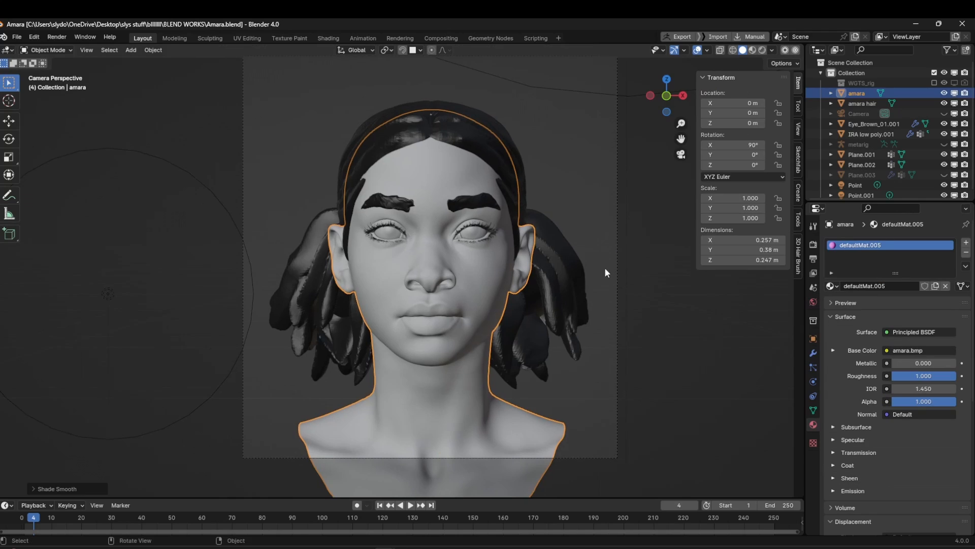
{"action": "key", "text": "F12"}
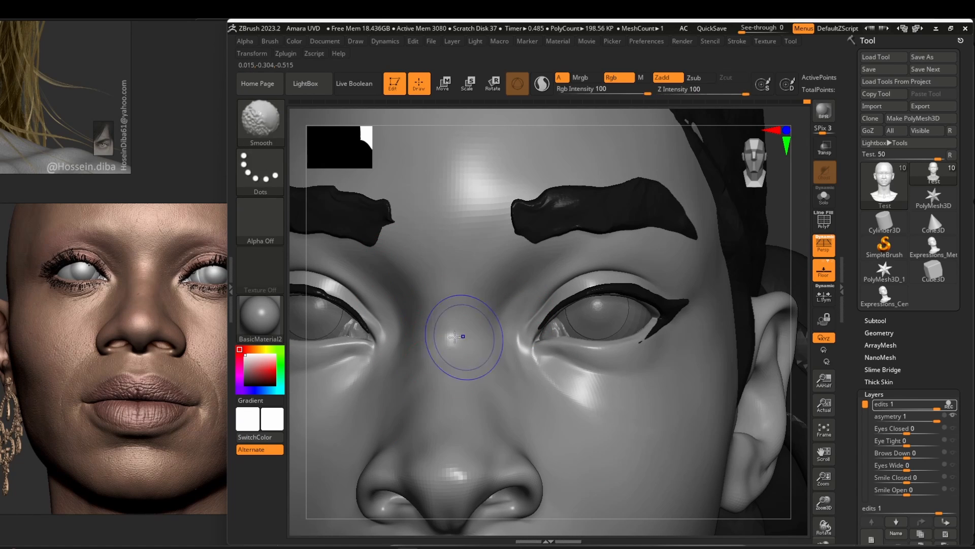
- Return to ZBrush, turn the head to face the front and open the light settings
{"action": "key", "text": "s"}
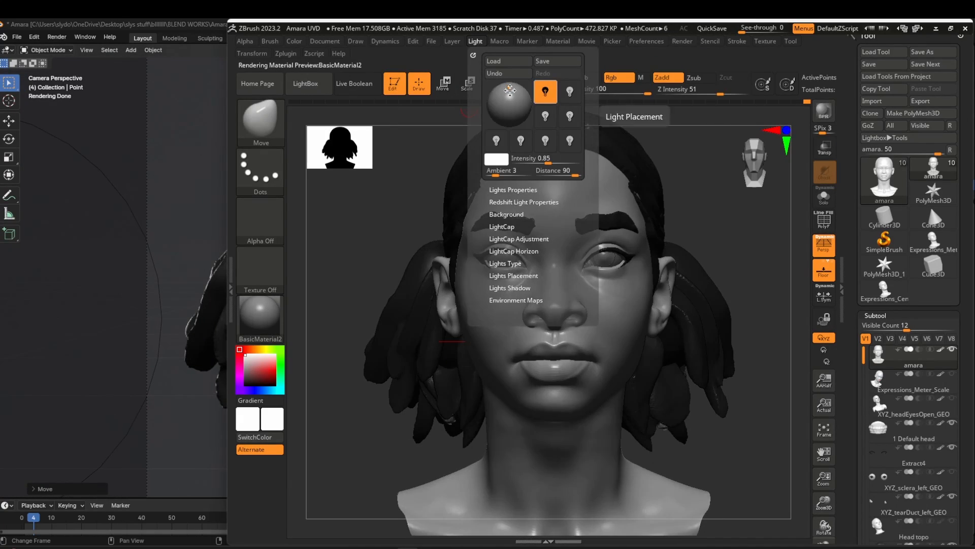
{"action": "left_click", "coordinate": [699, 488]}
{"action": "right_click_drag", "start_coordinate": [611, 391], "coordinate": [479, 398]}
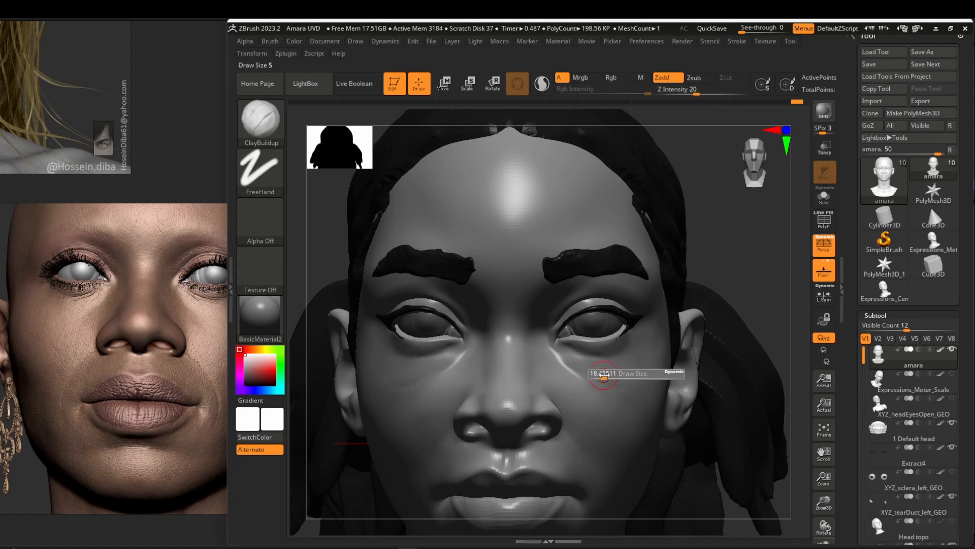
{"action": "left_click", "coordinate": [483, 42]}
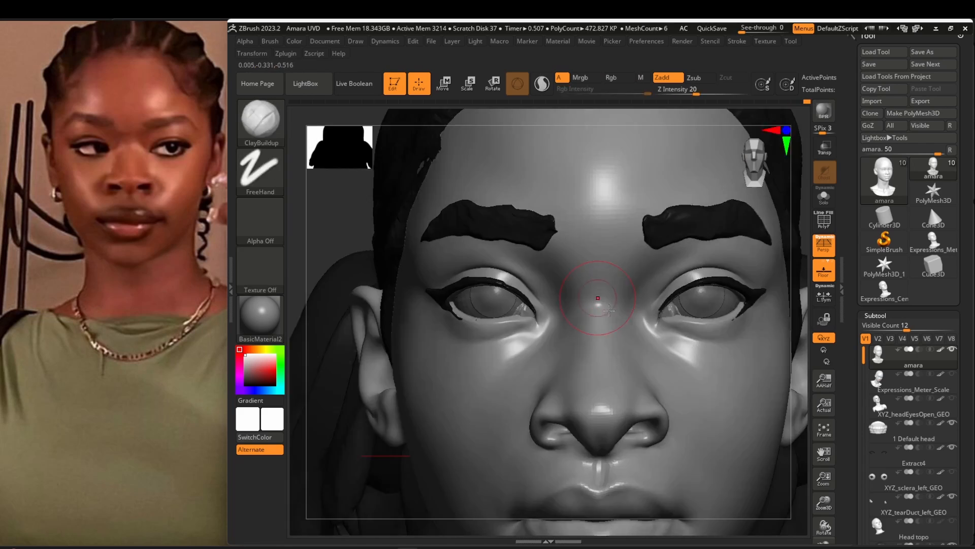
- Bring up the brush draw size and examine the nose and lips from the front and a three-quarter angle
{"action": "key", "text": "s"}
{"action": "right_click_drag", "start_coordinate": [571, 318], "coordinate": [500, 256]}
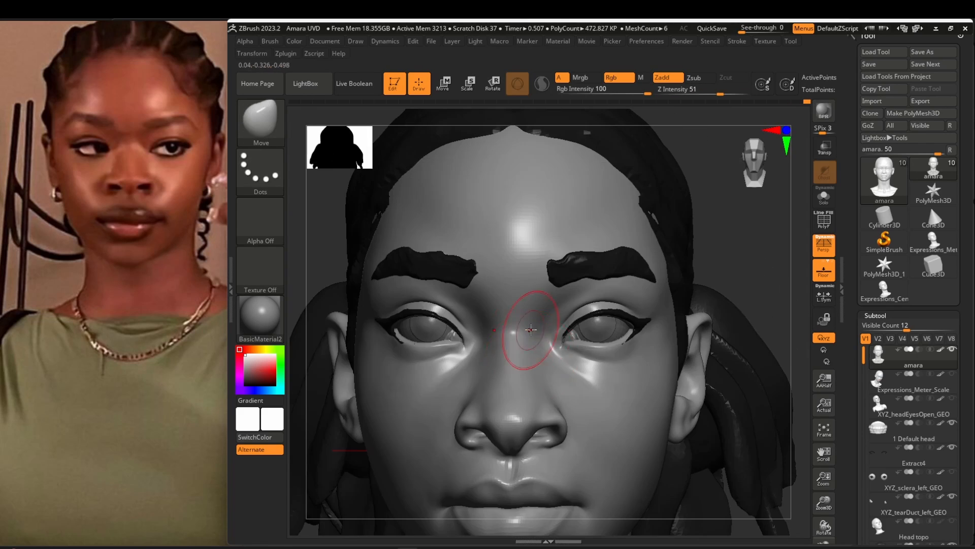
{"action": "mouse_move", "coordinate": [525, 327]}
{"action": "right_mouse_down"}
{"action": "mouse_move", "coordinate": [537, 326]}
{"action": "mouse_move", "coordinate": [530, 311]}
{"action": "right_mouse_up"}
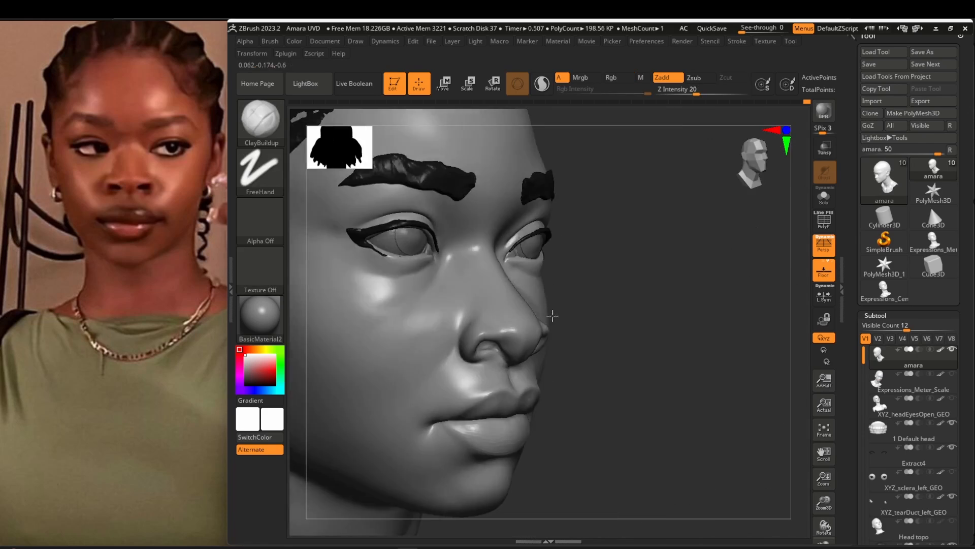
{"action": "mouse_move", "coordinate": [533, 285]}
{"action": "right_mouse_down"}
{"action": "mouse_move", "coordinate": [577, 305]}
{"action": "mouse_move", "coordinate": [501, 247]}
{"action": "right_mouse_up"}
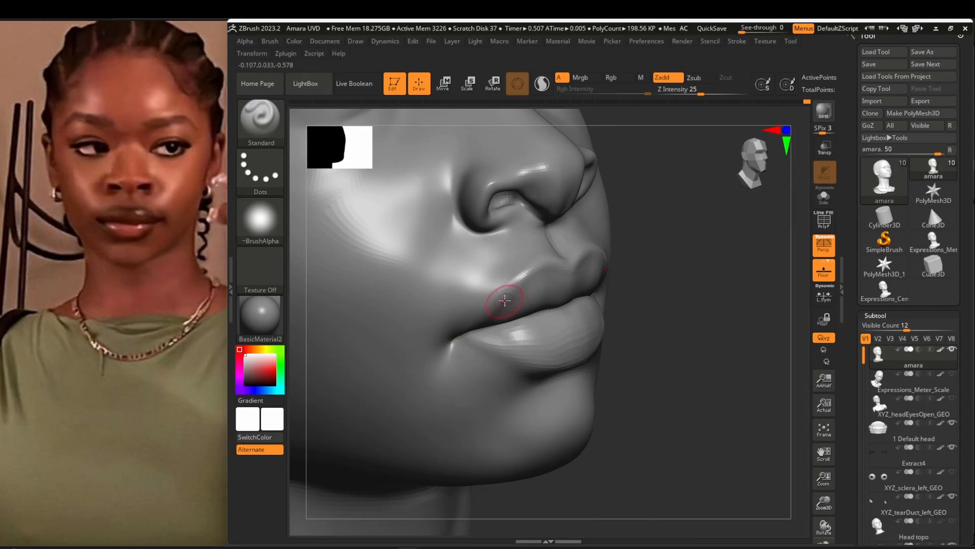
{"action": "right_click_drag", "start_coordinate": [504, 300], "coordinate": [523, 292], "text": "shift"}
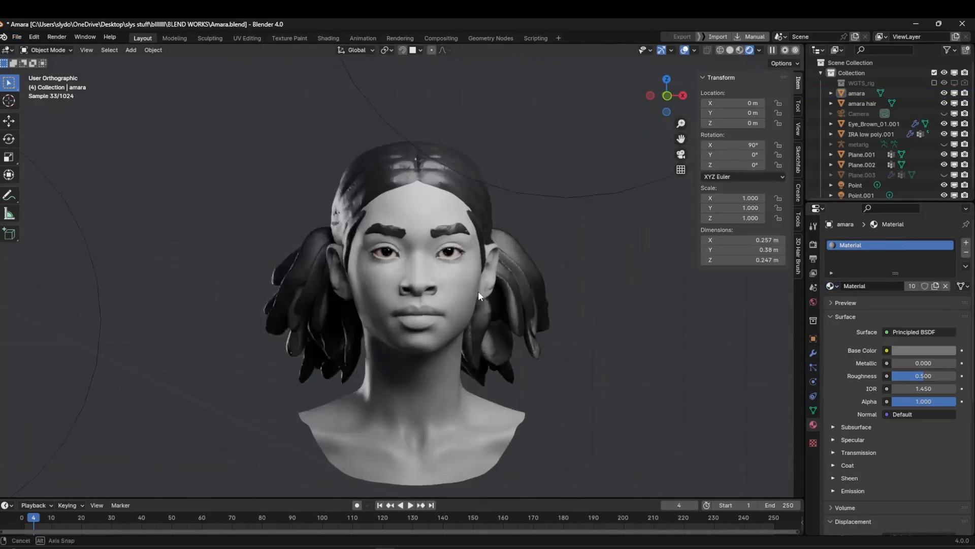
- Switch to Blender and show the material settings of the head
{"action": "left_click", "coordinate": [814, 424]}
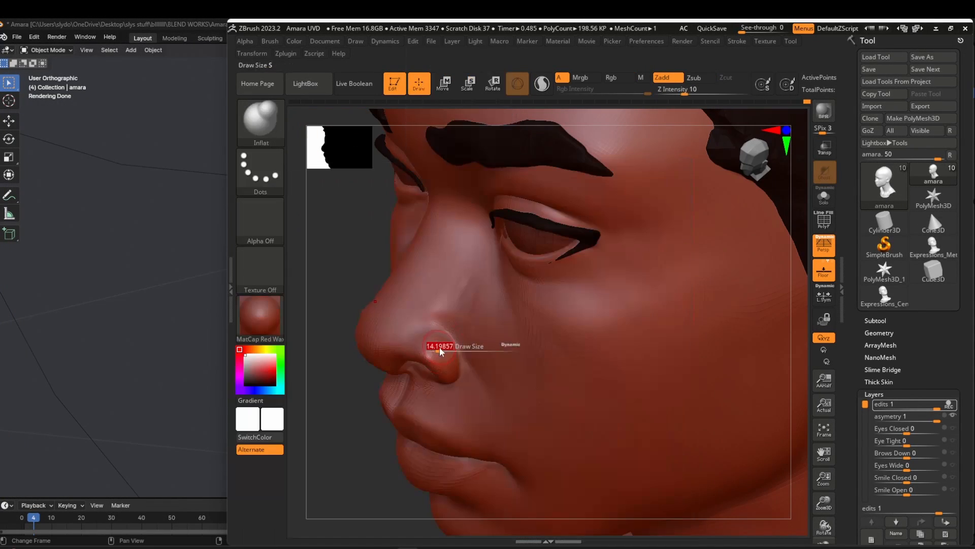
- Return to ZBrush and switch from the Inflat brush to ClayBuildup for the area beside the nose
{"action": "key", "text": "b"}
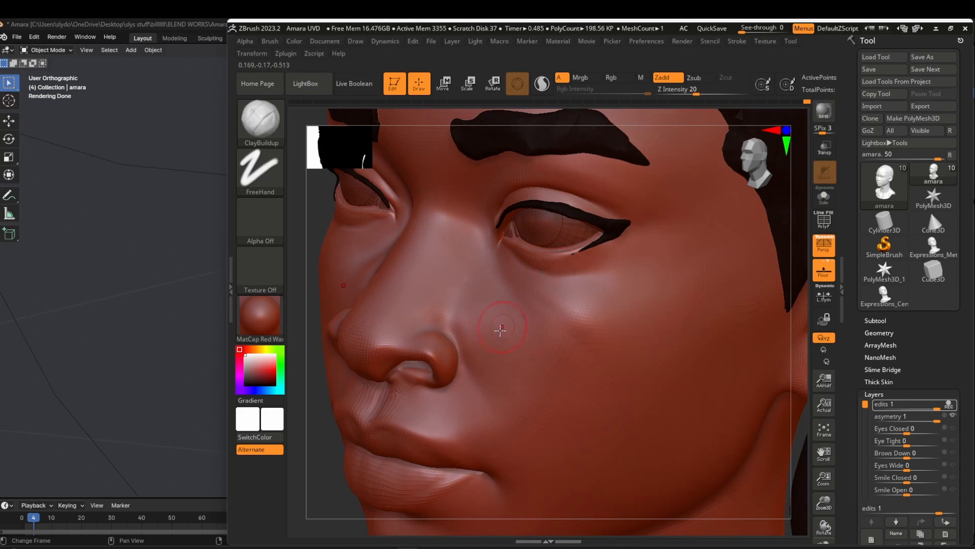